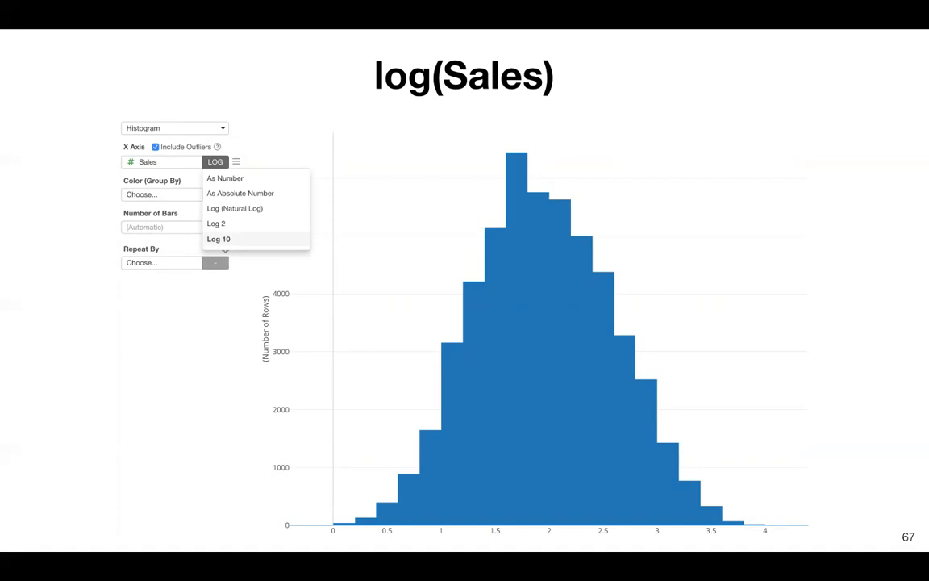
# Advance the Keynote slideshow past the Data Wrangling title to the merged weather table slide
pyautogui.press('Right')
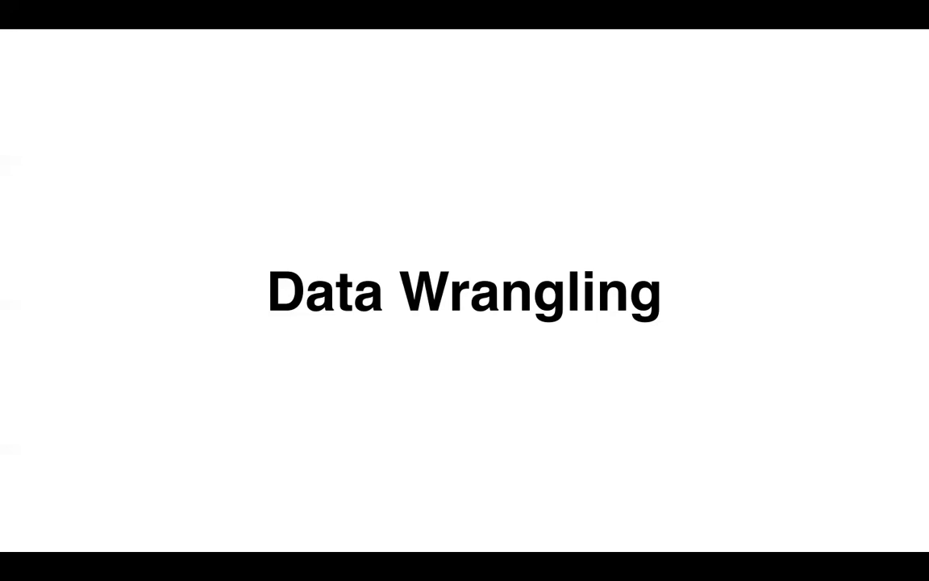
pyautogui.press('Right')
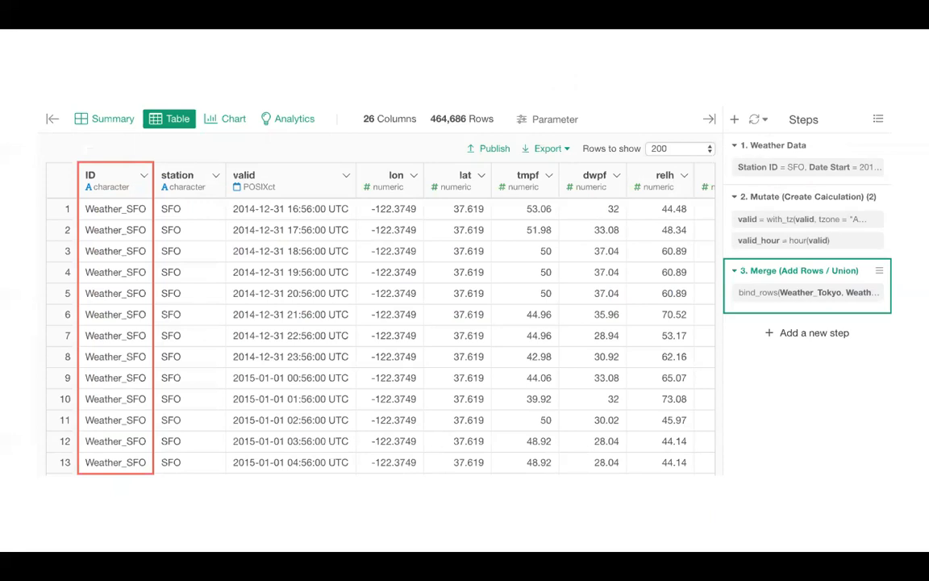
# Exit the full-screen Keynote slideshow
pyautogui.press('Escape')
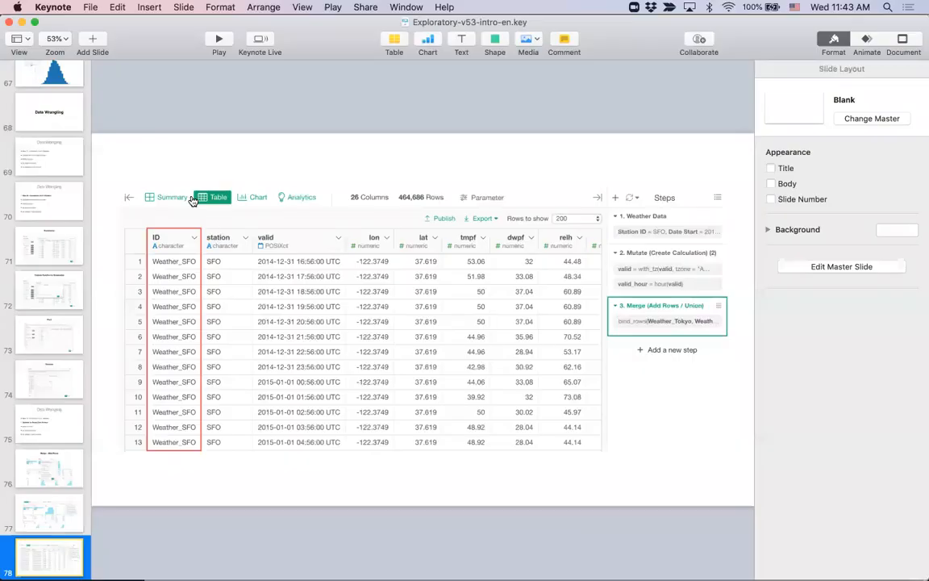
# Switch to Exploratory and show the Global_Sales2 data frame as a table, sidebar hidden
pyautogui.press('super+Tab')
pyautogui.click(139, 295)
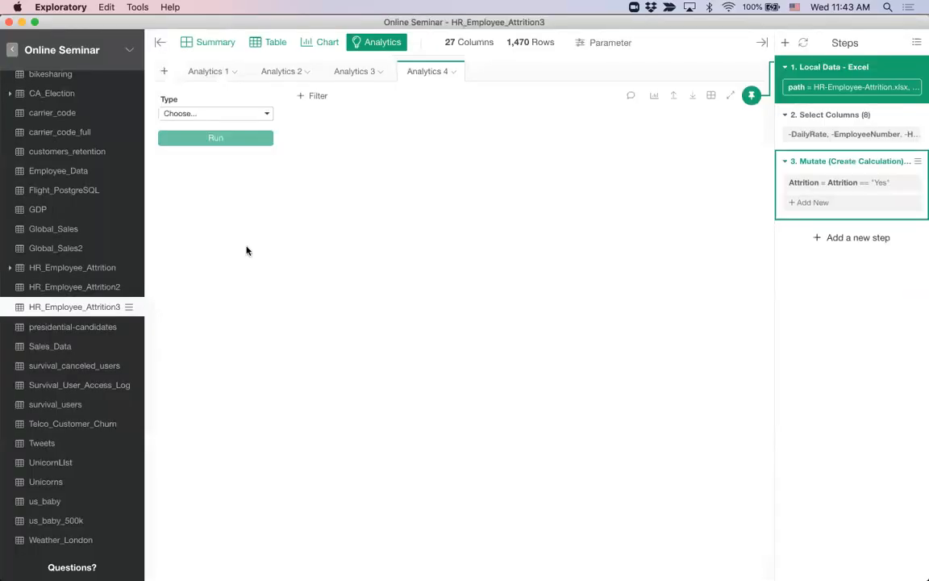
pyautogui.click(160, 44)
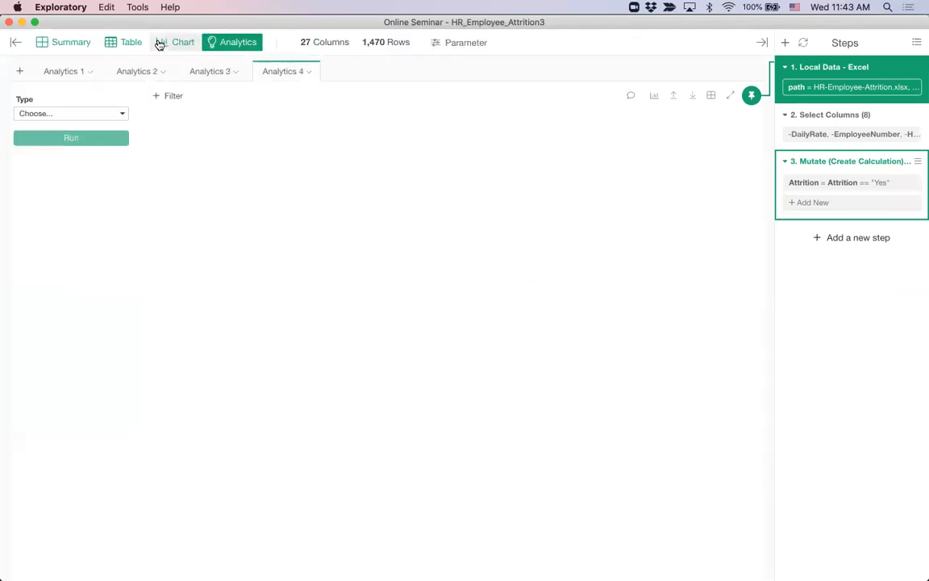
pyautogui.click(16, 46)
pyautogui.moveTo(83, 317)
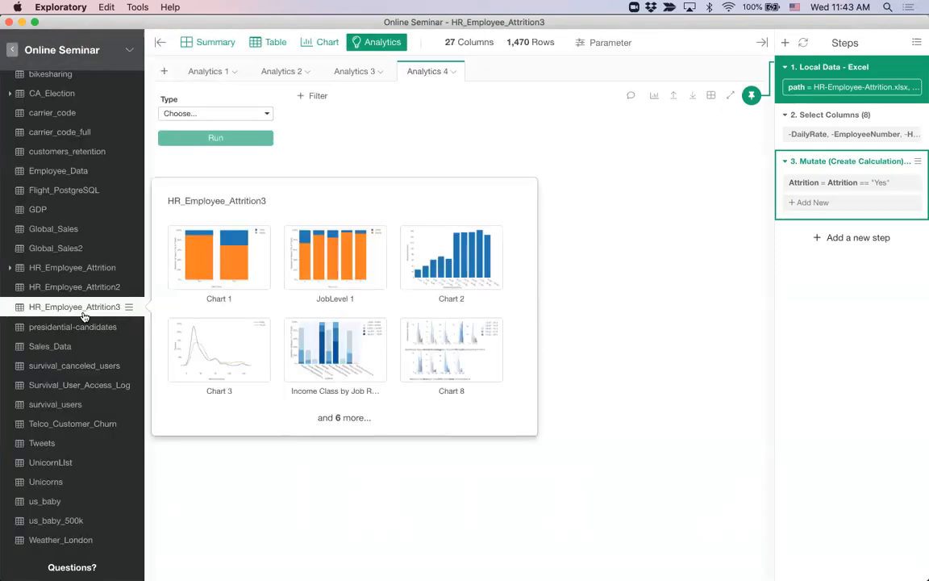
pyautogui.click(74, 250)
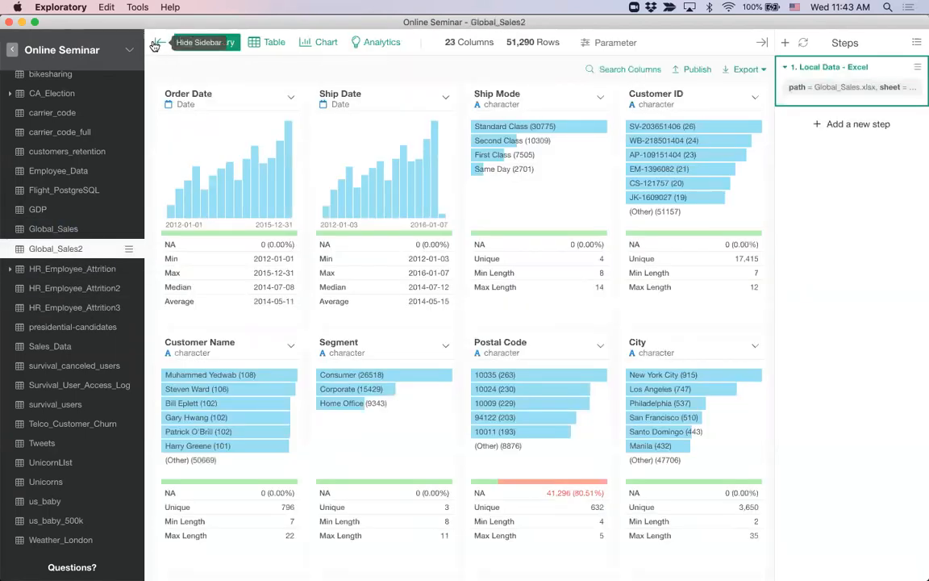
pyautogui.click(155, 45)
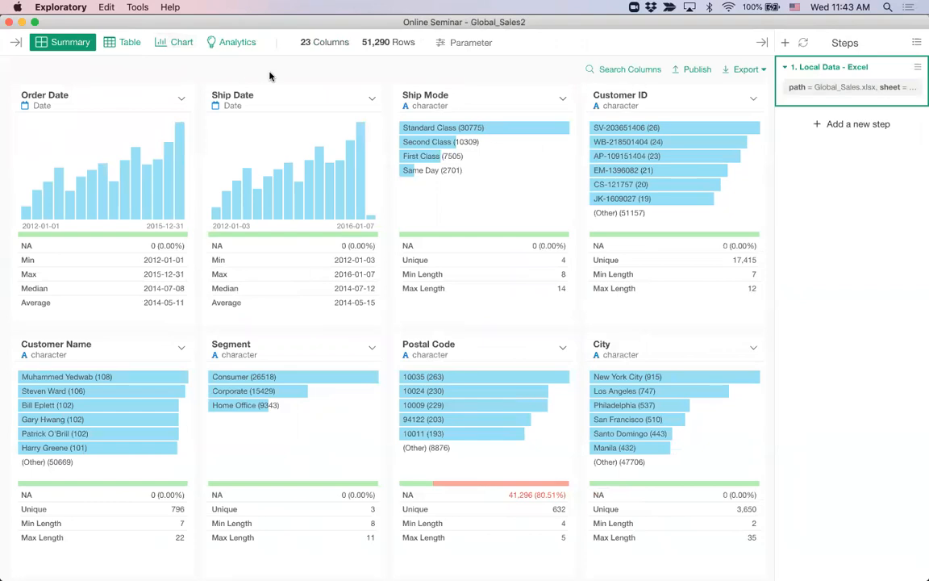
pyautogui.click(121, 42)
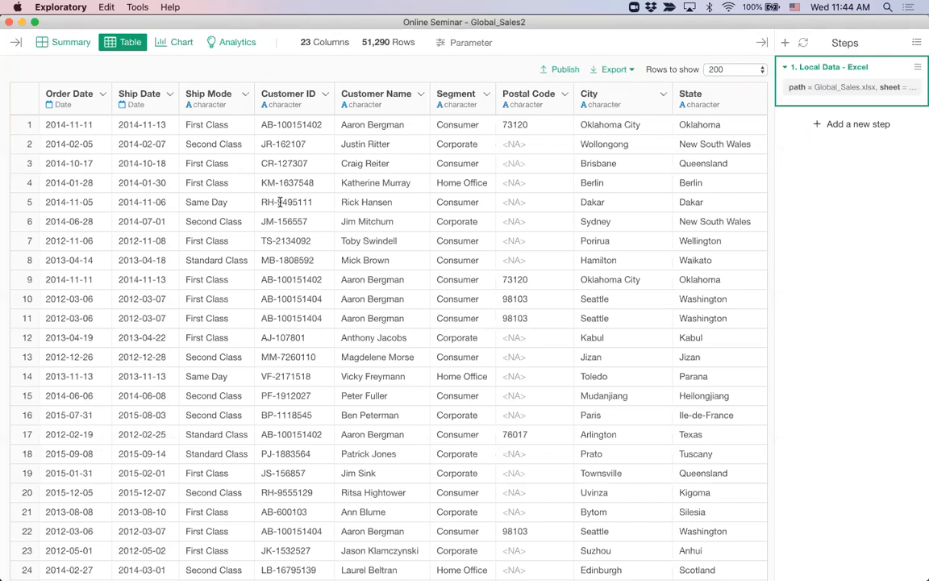
# Start a Unique Count summary of Order Date, previewing 1221 unique dates
pyautogui.click(102, 95)
pyautogui.moveTo(125, 205)
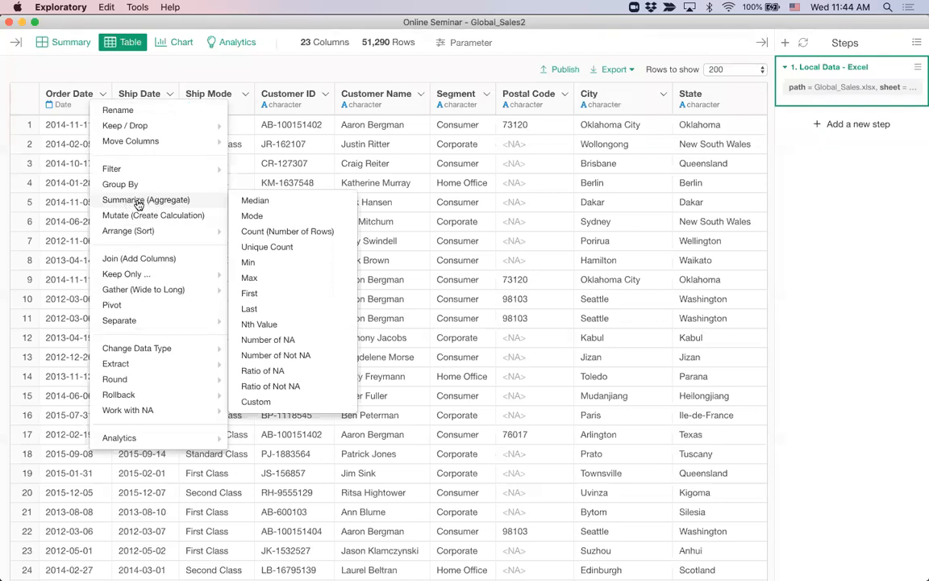
pyautogui.click(267, 248)
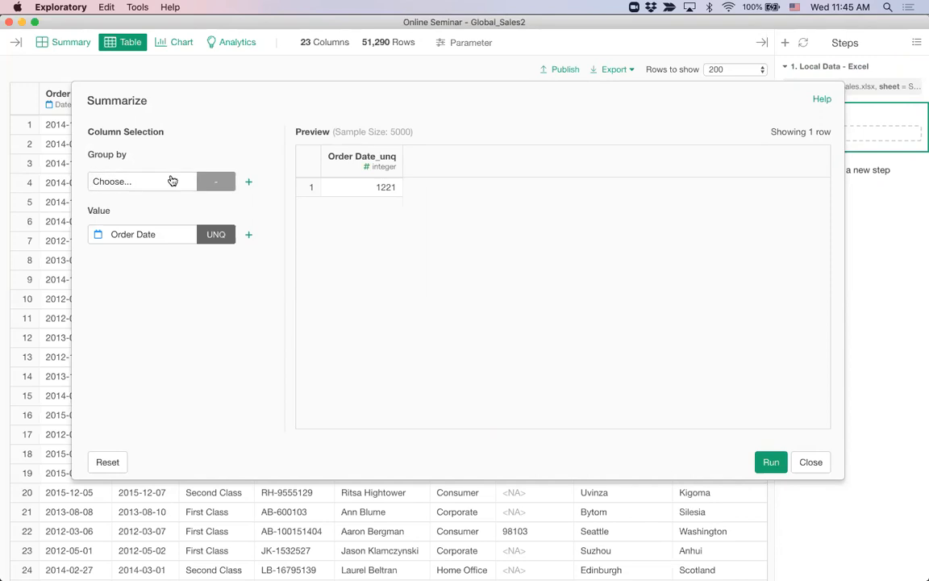
# Group the summary by Customer ID and add a sum of Sales
pyautogui.click(137, 183)
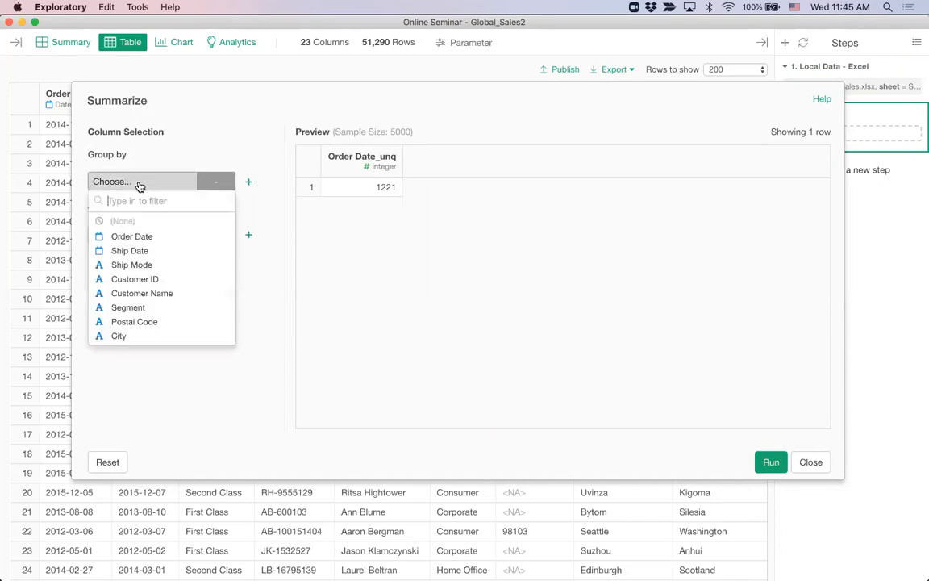
pyautogui.click(133, 279)
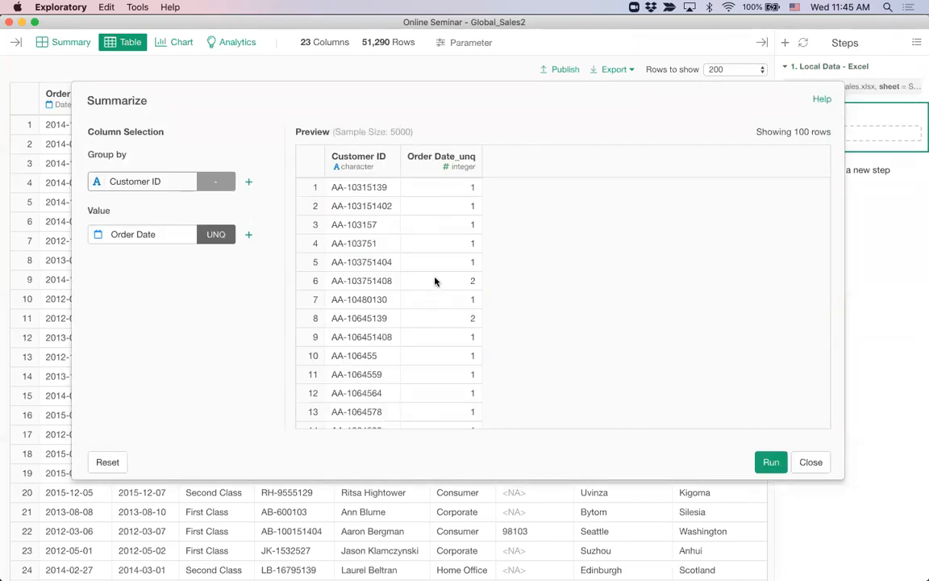
pyautogui.scroll(-6, 439, 280)
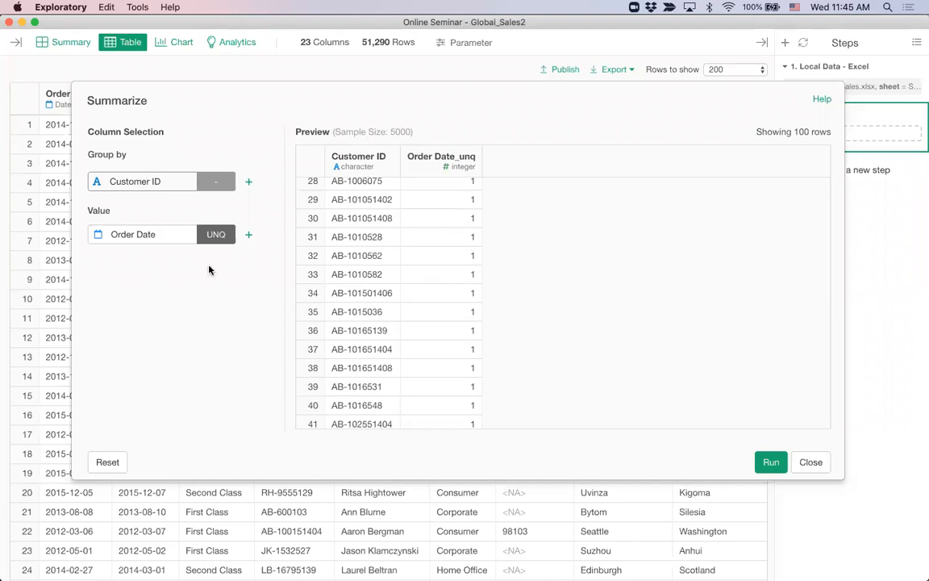
pyautogui.scroll(-1, 424, 327)
pyautogui.scroll(-6, 423, 327)
pyautogui.scroll(12, 423, 327)
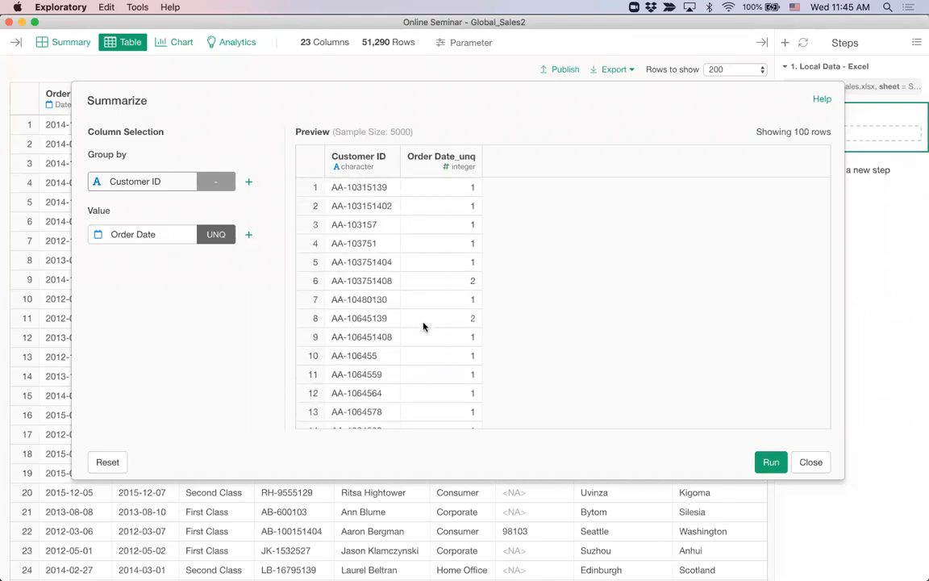
pyautogui.click(248, 233)
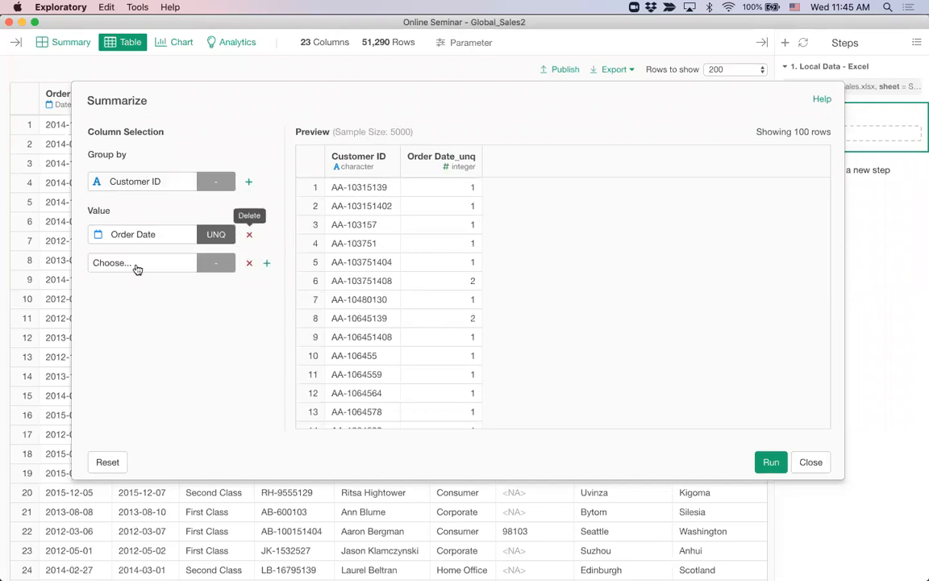
pyautogui.click(121, 265)
pyautogui.write('sal')
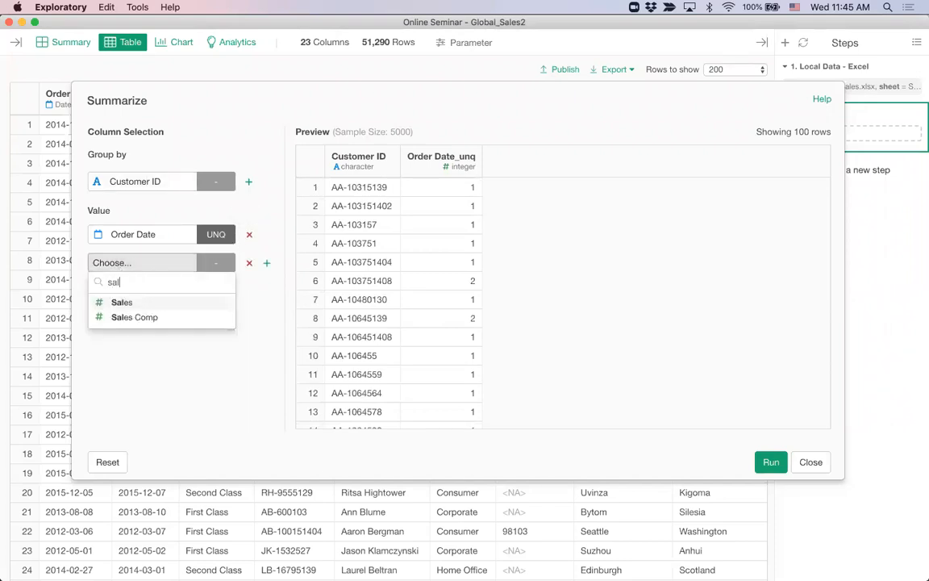
pyautogui.press('Return')
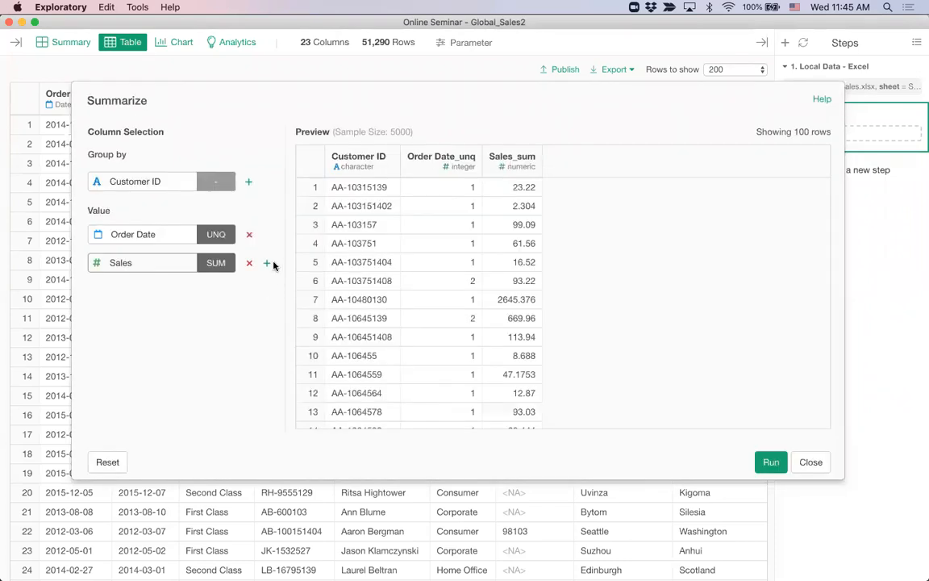
# Add a row count and the earliest Order Date per customer
pyautogui.click(266, 263)
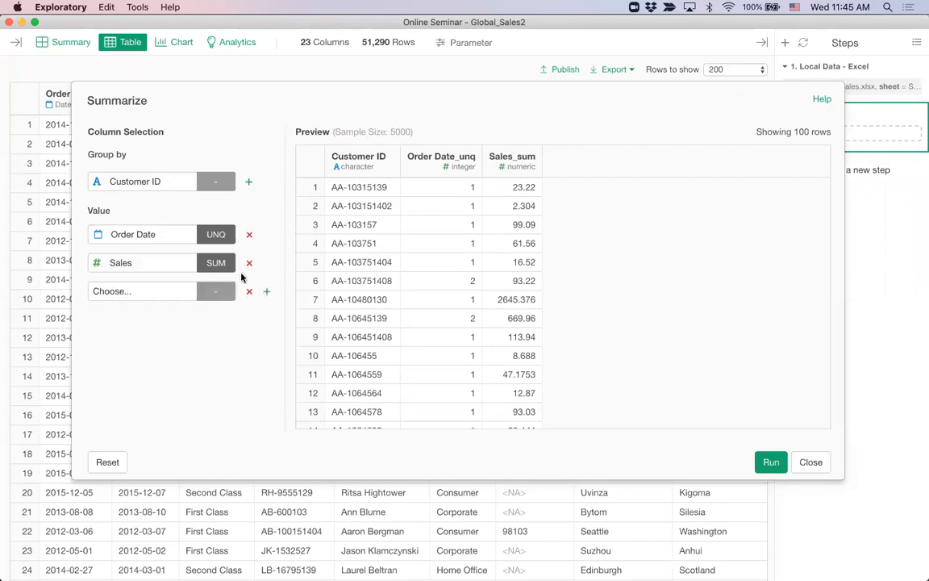
pyautogui.click(151, 295)
pyautogui.click(147, 171)
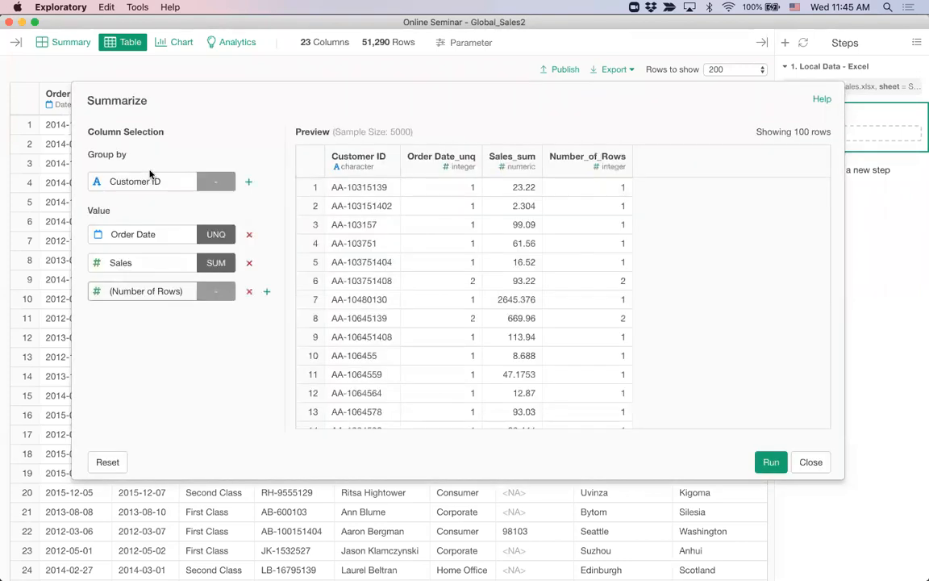
pyautogui.click(266, 292)
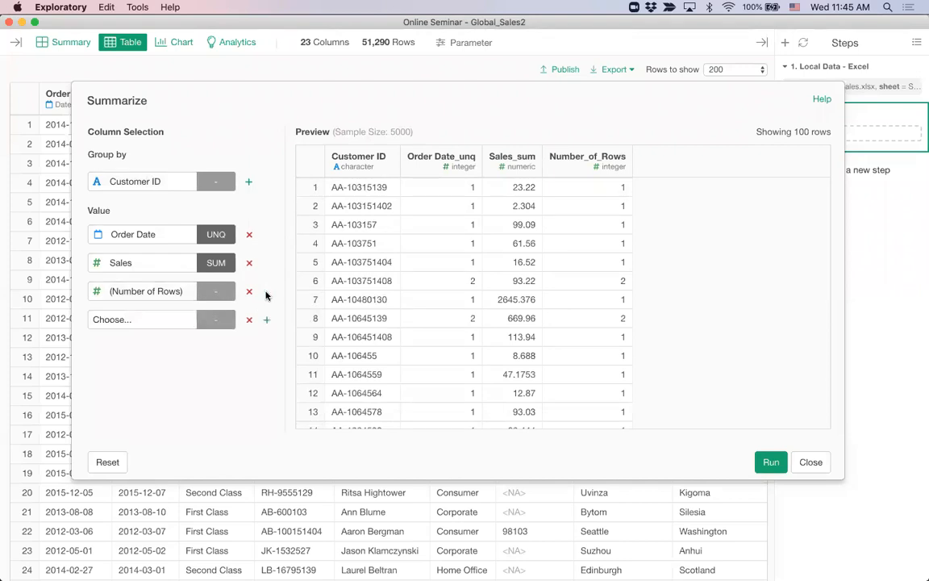
pyautogui.click(143, 319)
pyautogui.click(121, 229)
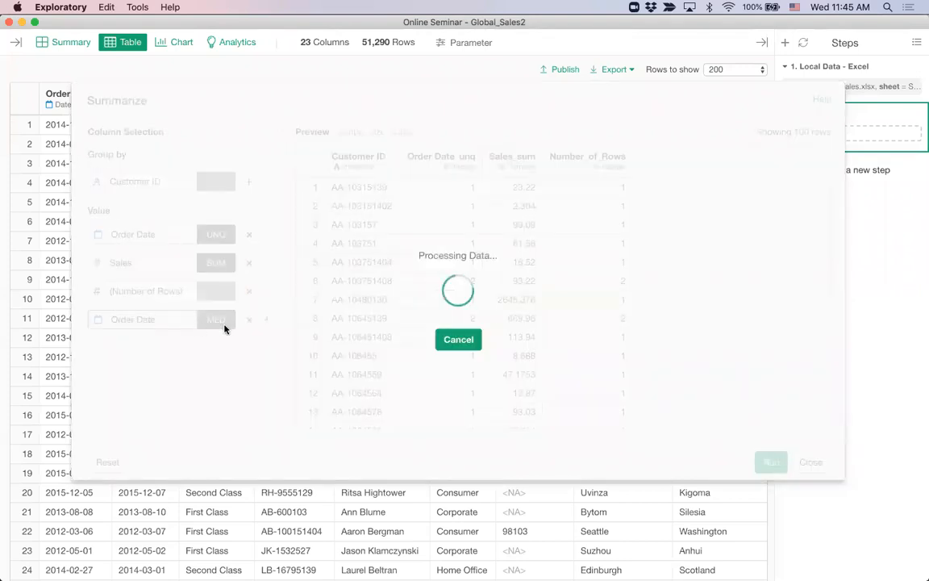
pyautogui.click(216, 319)
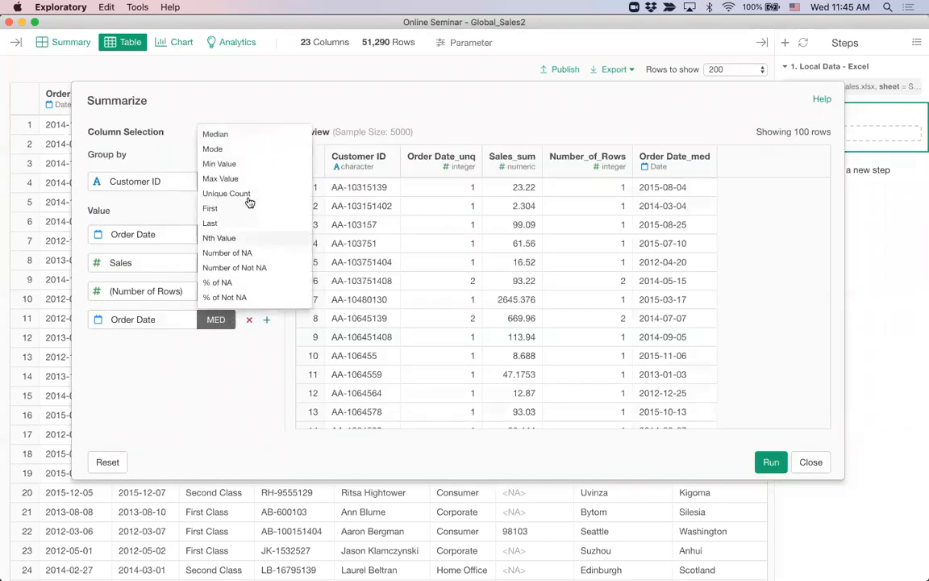
pyautogui.click(229, 165)
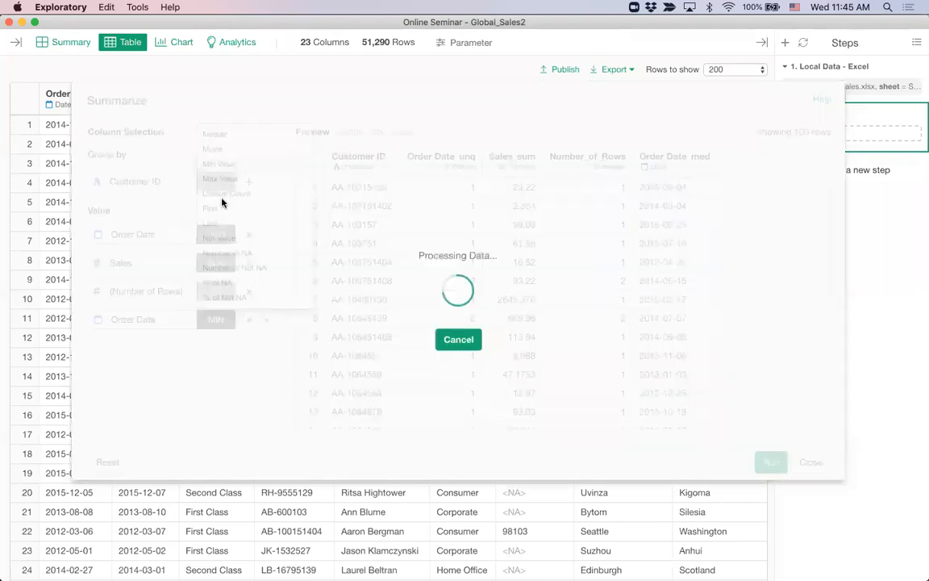
# Add the latest Order Date per customer and run the summary, giving 17,415 rows
pyautogui.click(268, 321)
pyautogui.click(155, 347)
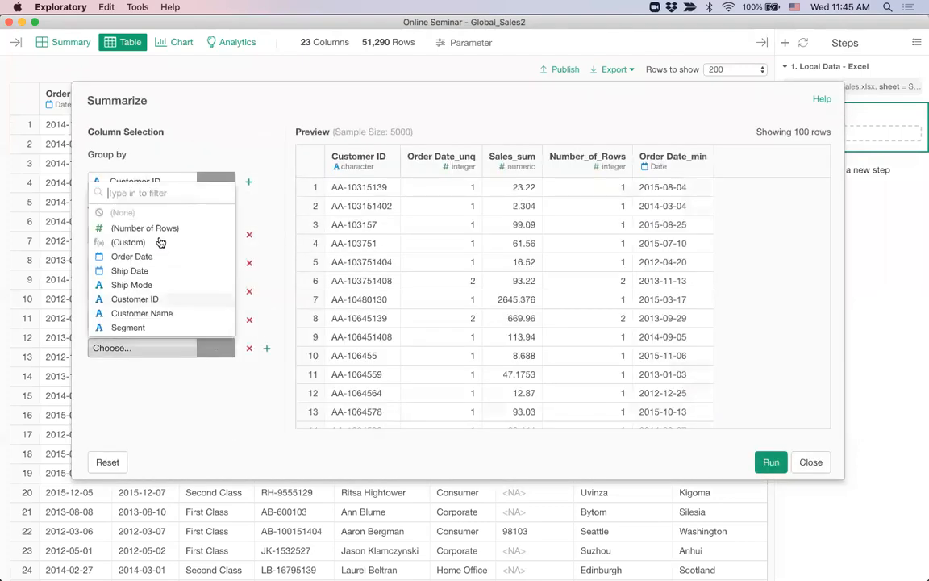
pyautogui.click(156, 257)
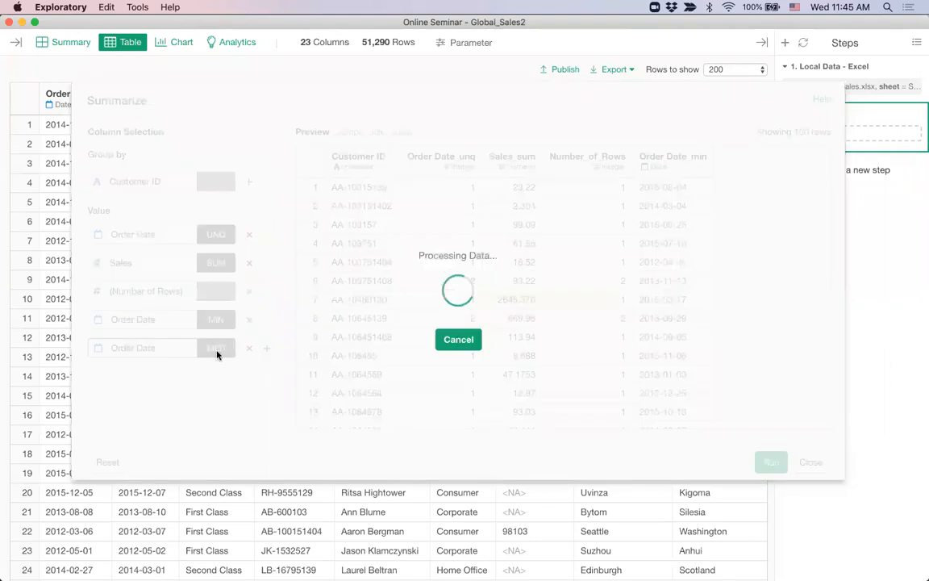
pyautogui.click(216, 348)
pyautogui.click(246, 207)
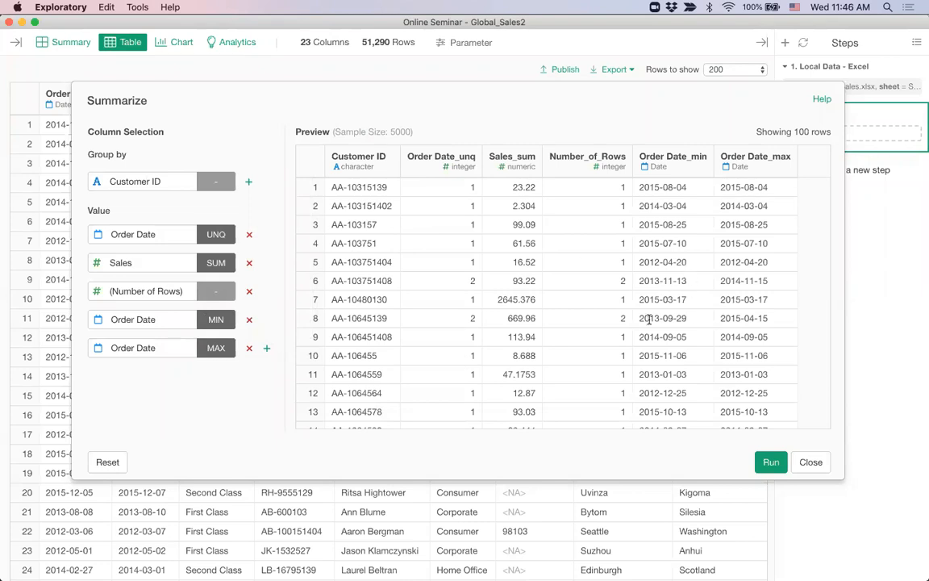
pyautogui.click(771, 462)
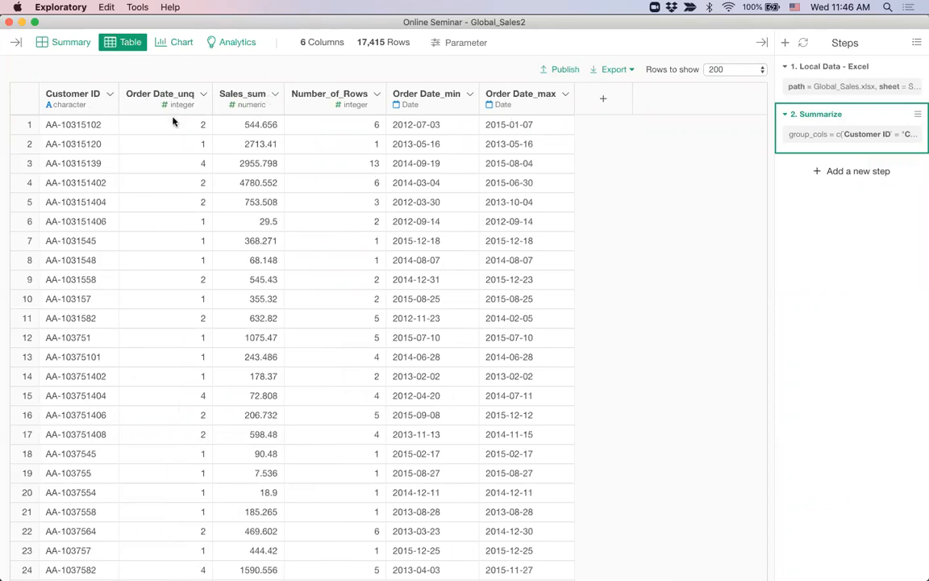
# Rename Customer ID to Customer, Order Date_unq to Counts, and Sales_sum to Sales
pyautogui.click(108, 95)
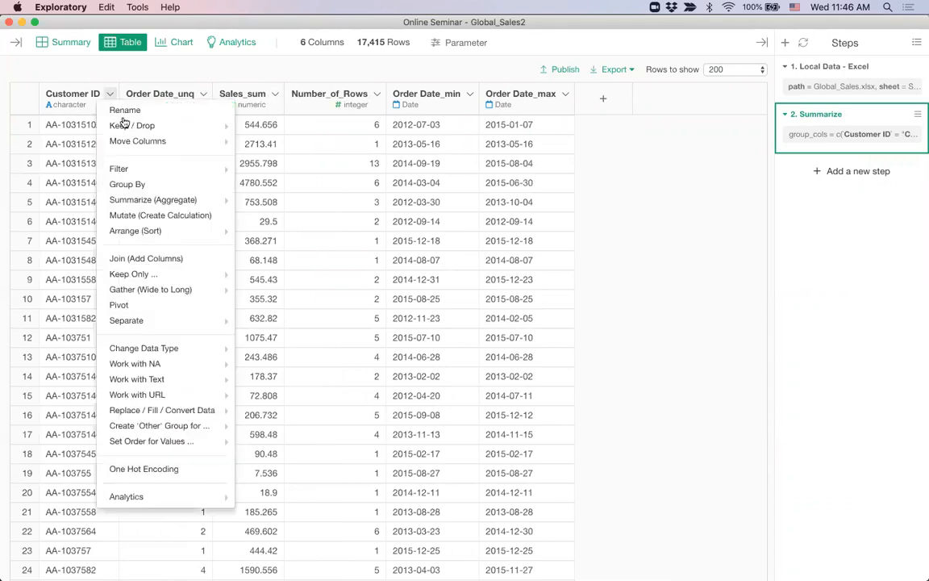
pyautogui.click(124, 109)
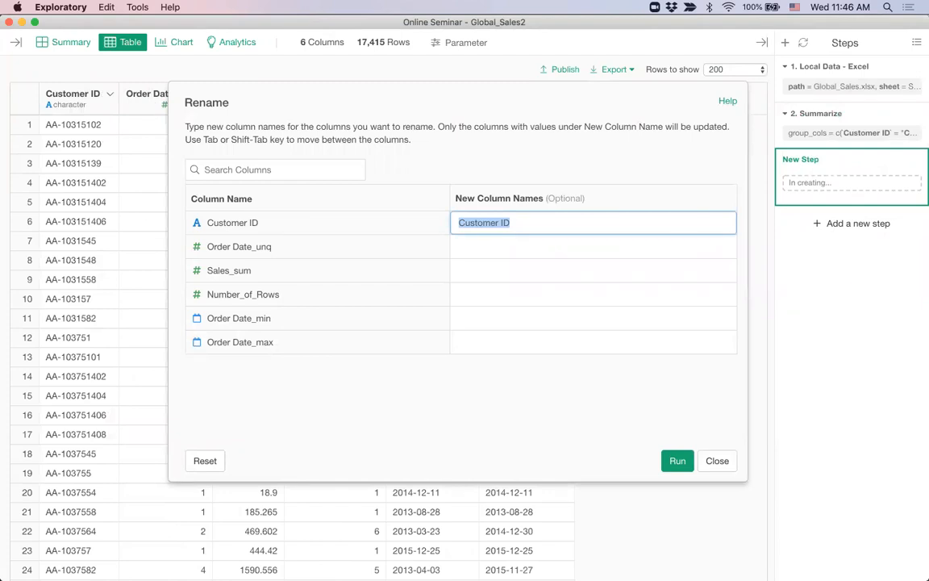
pyautogui.press('Right')
pyautogui.press('BackSpace')
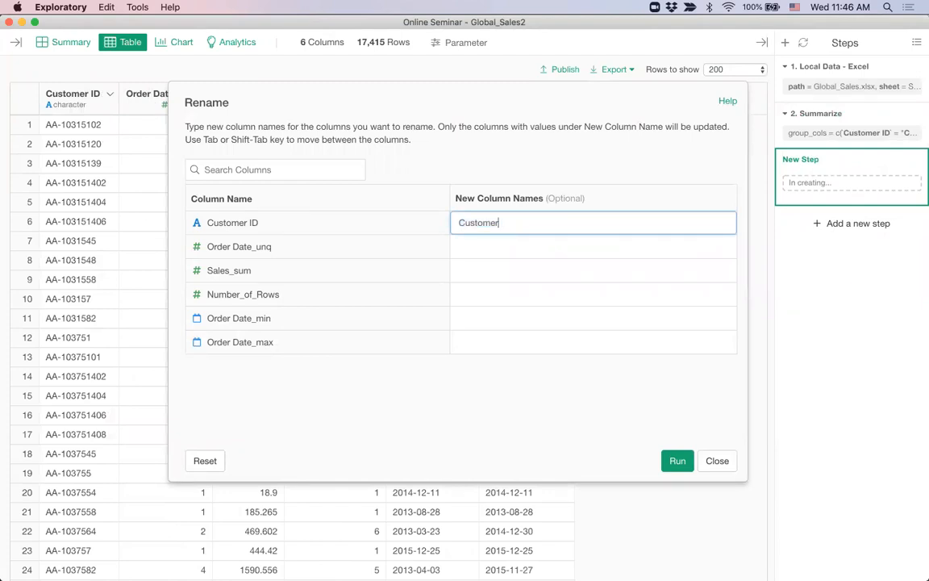
pyautogui.press('Tab')
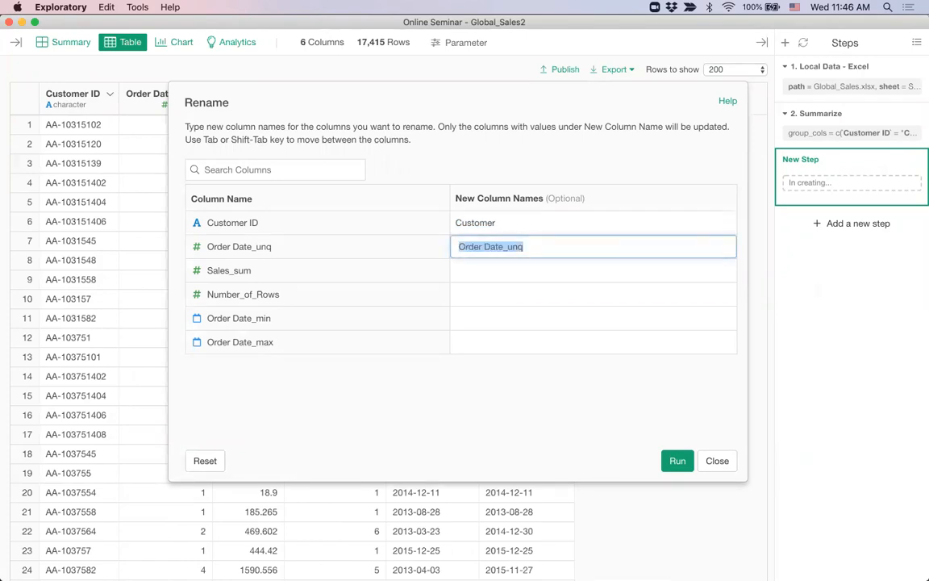
pyautogui.write('Counts')
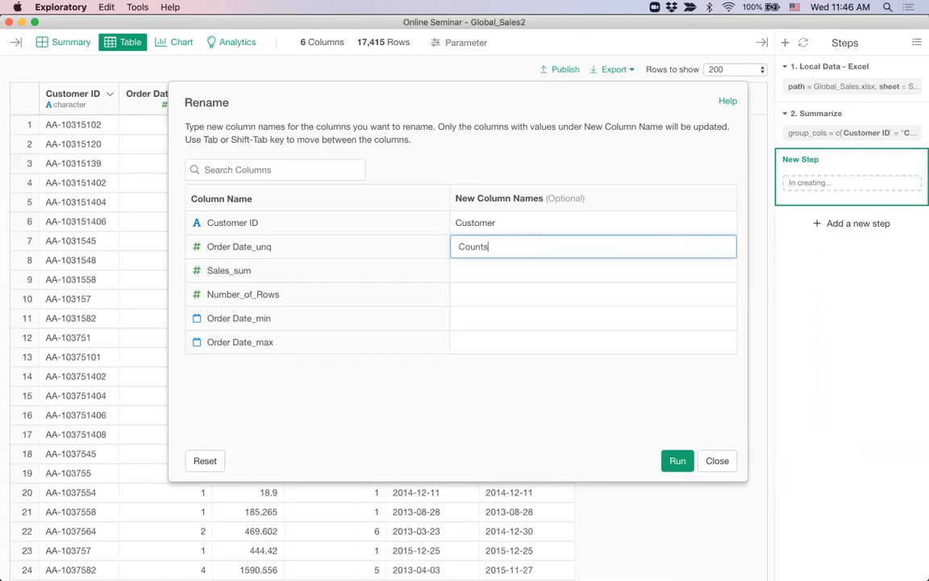
pyautogui.press('Tab')
pyautogui.write('Sales')
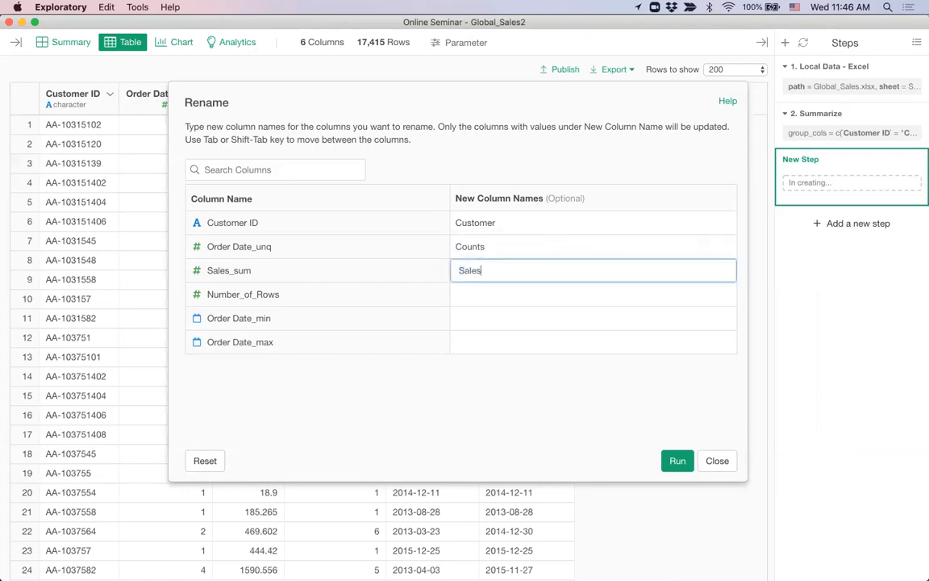
pyautogui.press('Tab')
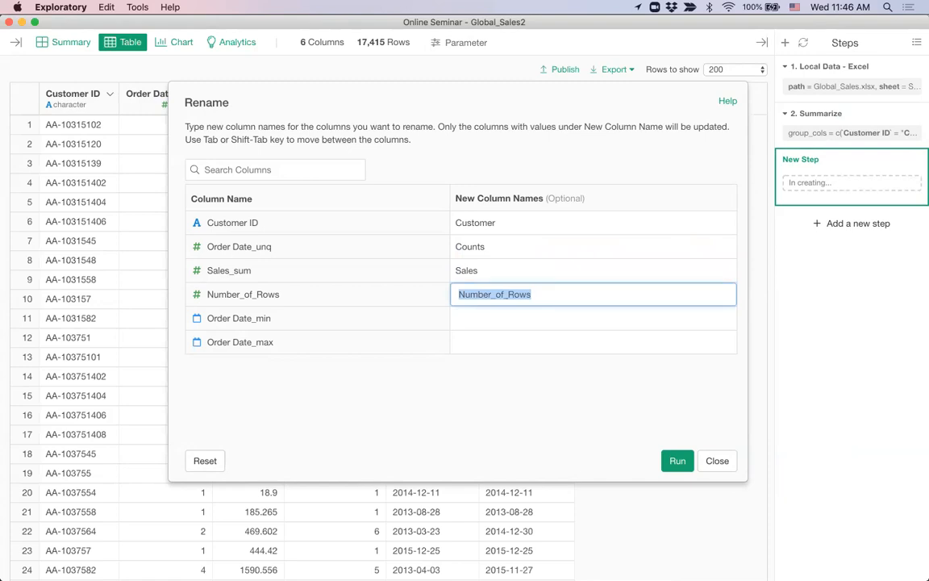
# Rename the min and max Order Date columns to First_Order_Date and Last_Order_Date, then apply
pyautogui.press('Tab')
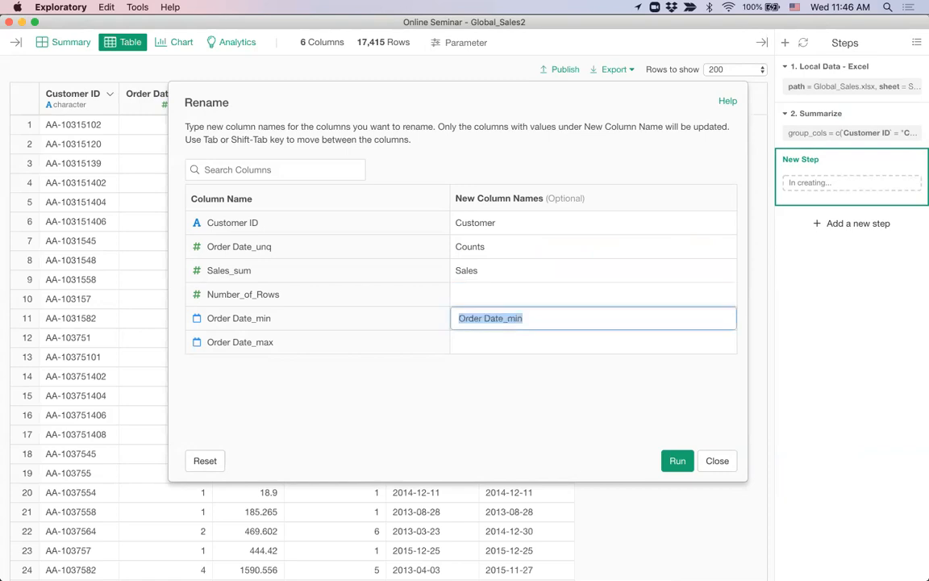
pyautogui.write('First')
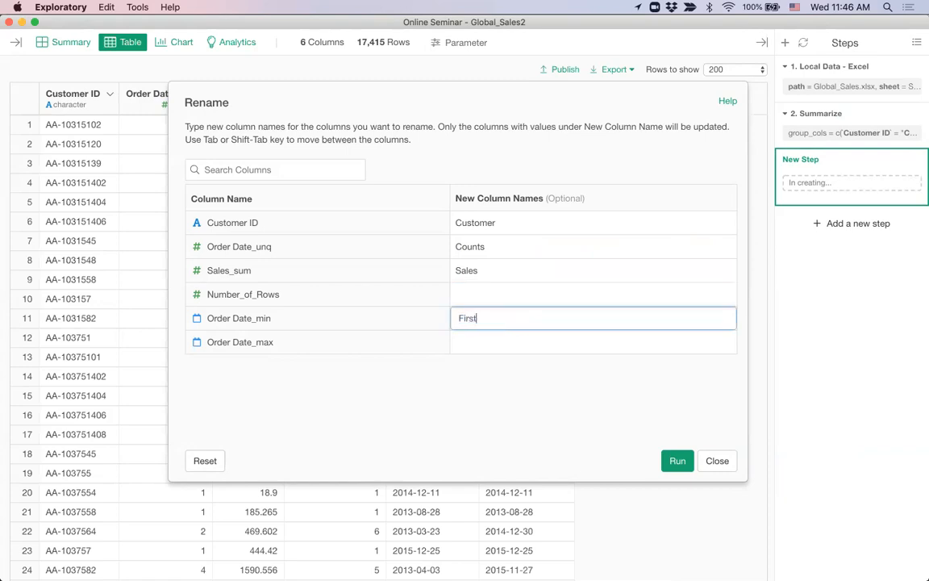
pyautogui.write('_Order')
pyautogui.press('Tab')
pyautogui.write('Lasat')
pyautogui.press('BackSpace')
pyautogui.press('BackSpace')
pyautogui.write('t_Order')
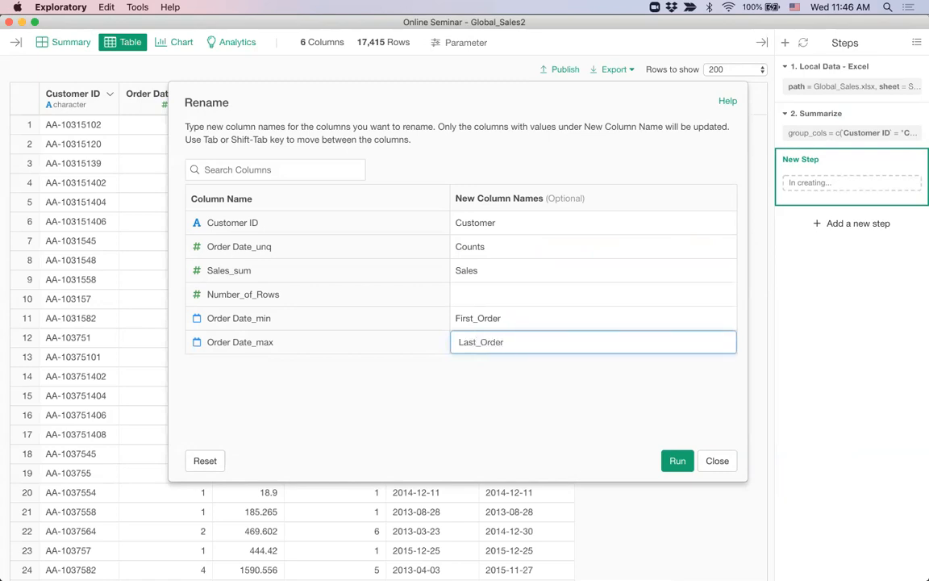
pyautogui.write('_Date')
pyautogui.press('Tab')
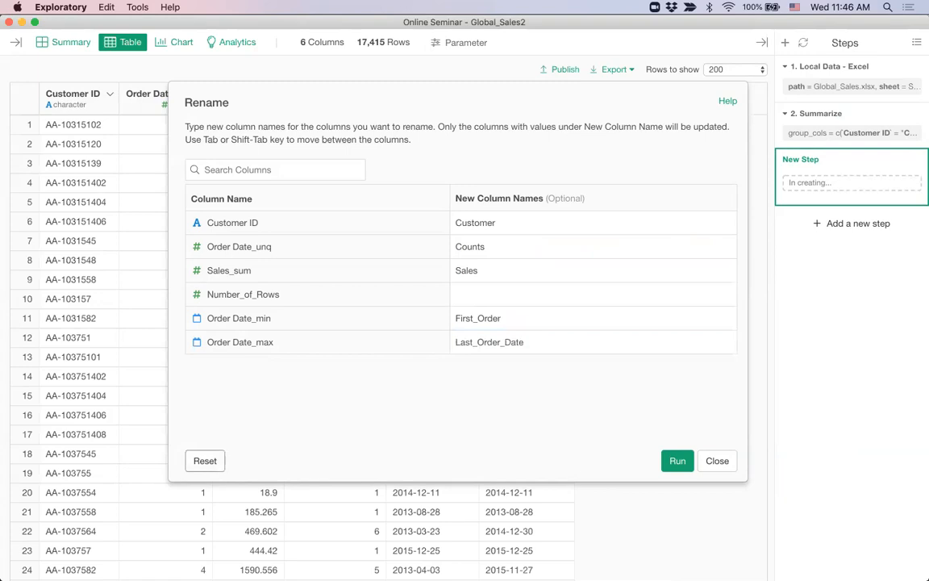
pyautogui.doubleClick(518, 315)
pyautogui.click(519, 316)
pyautogui.write('_date')
pyautogui.press('BackSpace')
pyautogui.press('BackSpace')
pyautogui.press('BackSpace')
pyautogui.write('Date')
pyautogui.click(677, 460)
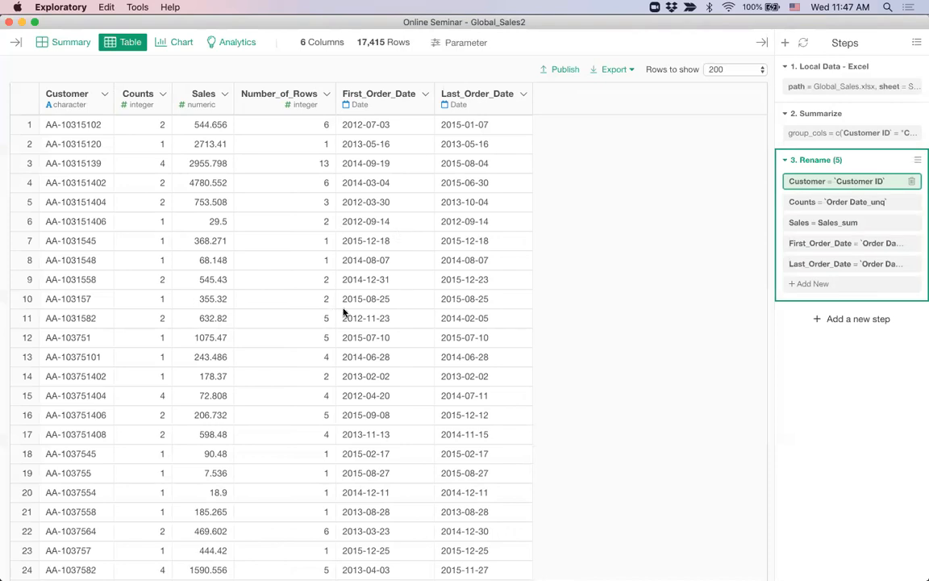
# Filter the customer table to Counts greater than 1, leaving 5,430 rows
pyautogui.click(163, 96)
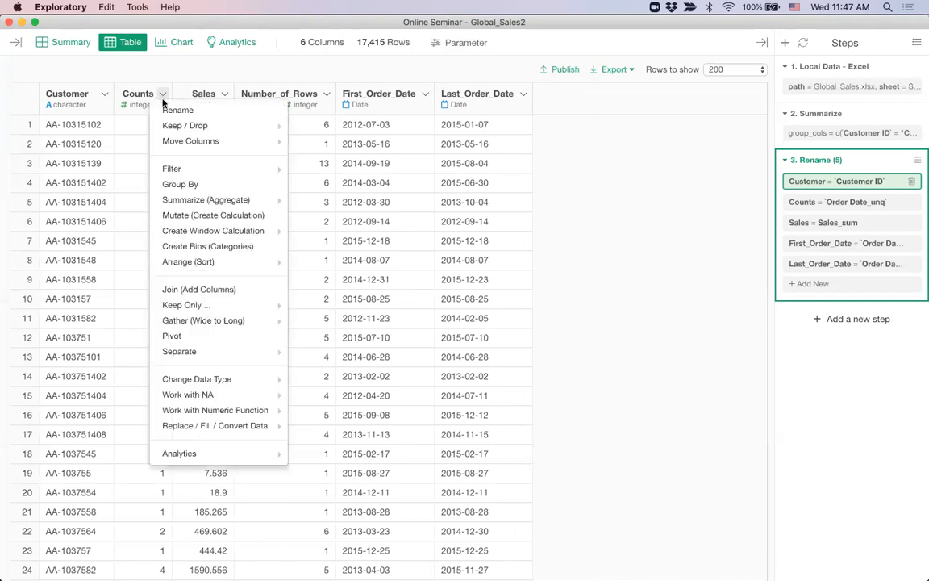
pyautogui.moveTo(211, 173)
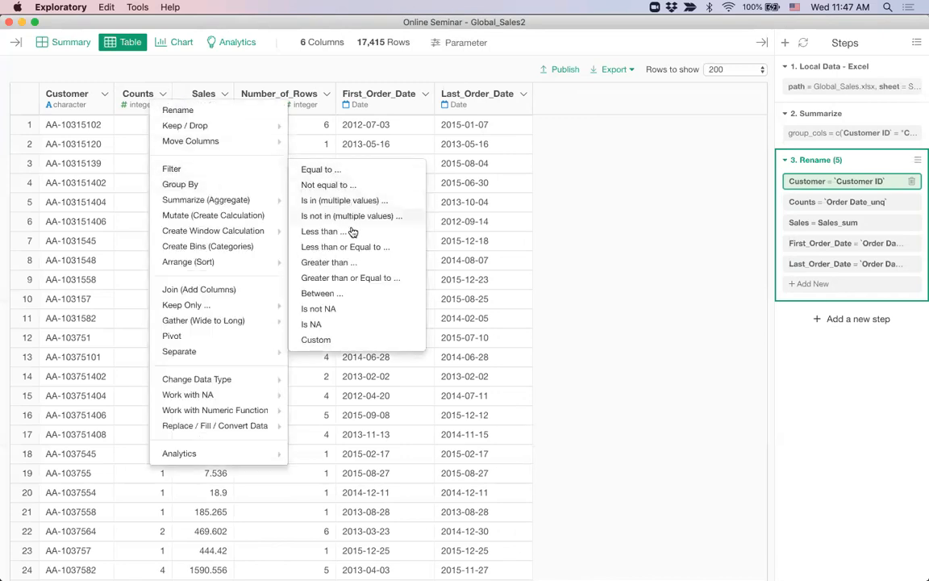
pyautogui.click(358, 266)
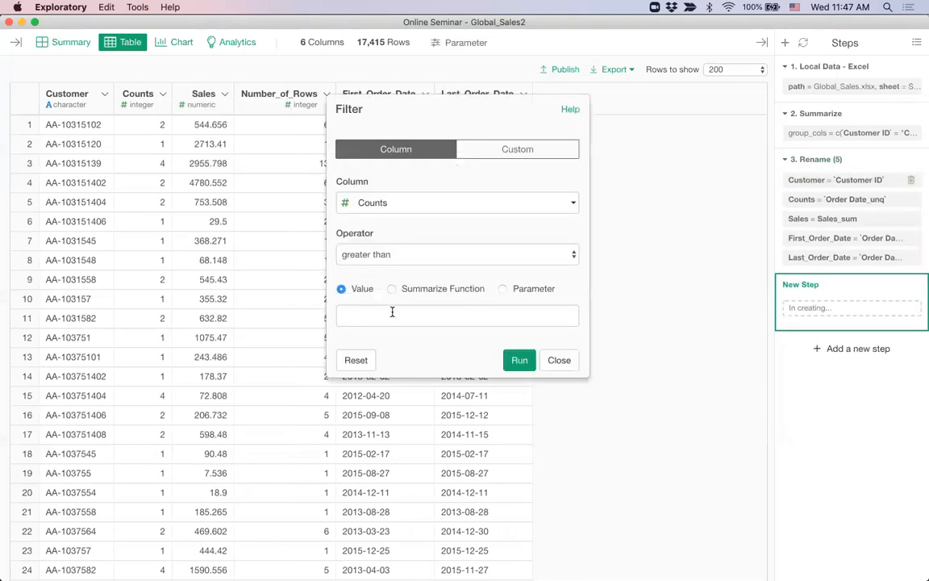
pyautogui.click(397, 315)
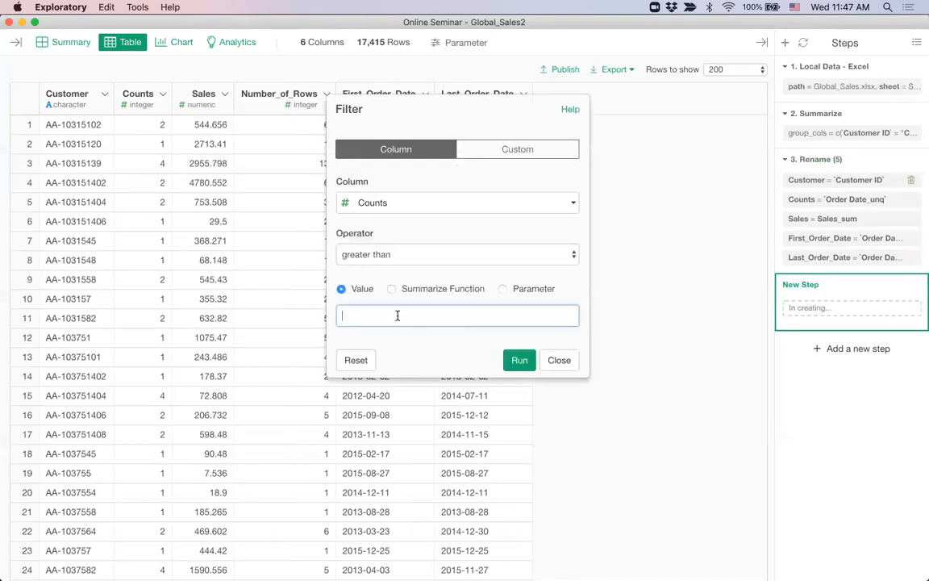
pyautogui.write('1')
pyautogui.press('Return')
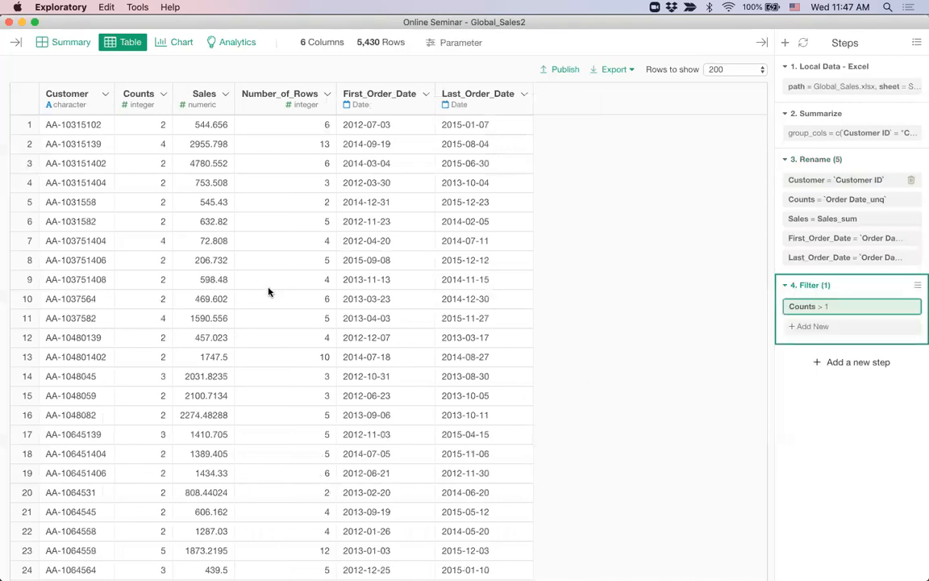
pyautogui.click(425, 95)
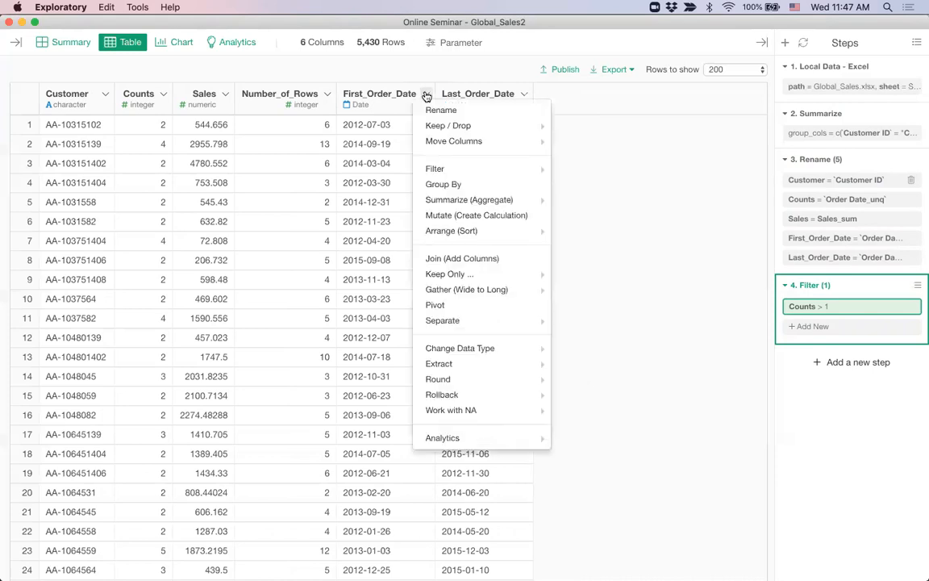
# Add an order_period column calculated as Last_Order_Date - First_Order_Date
pyautogui.click(500, 85)
pyautogui.click(524, 95)
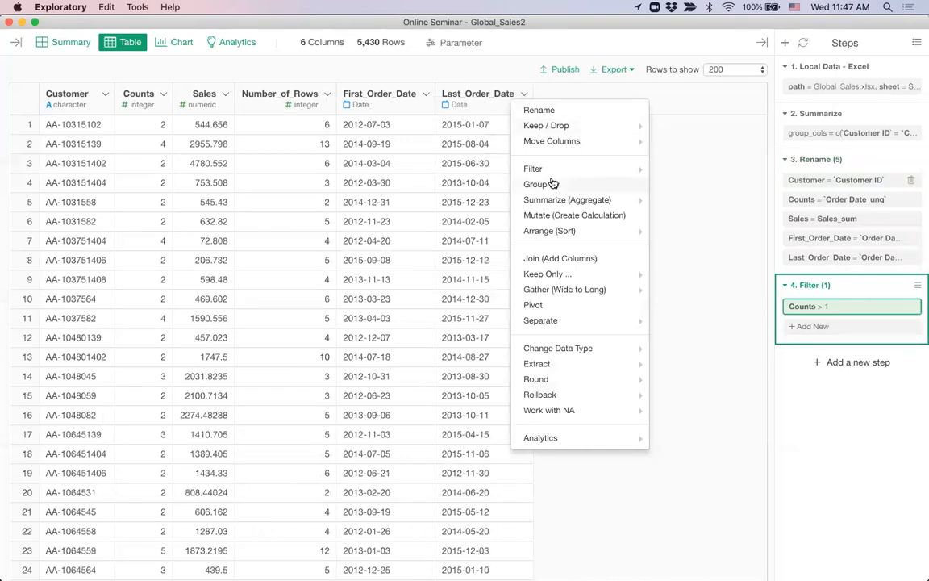
pyautogui.click(556, 216)
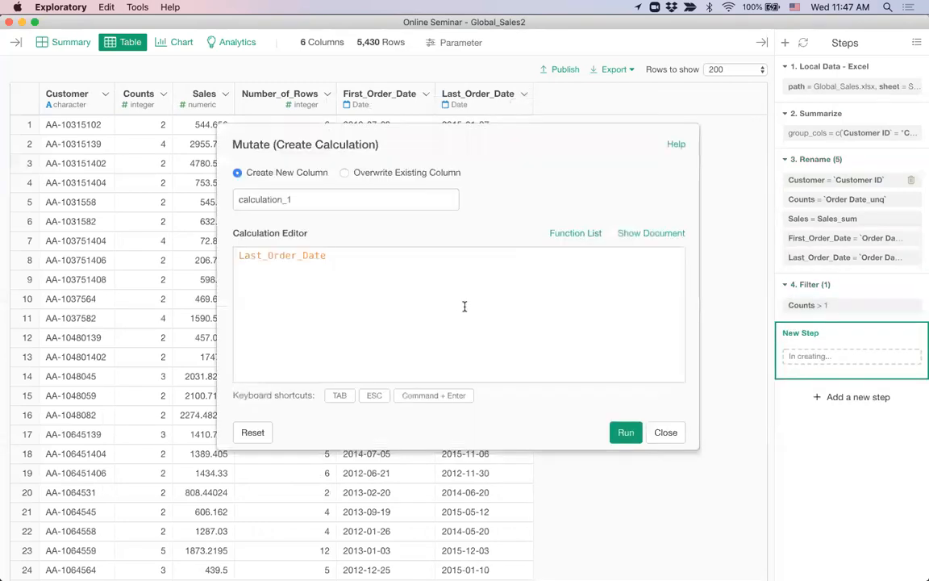
pyautogui.write('- fir')
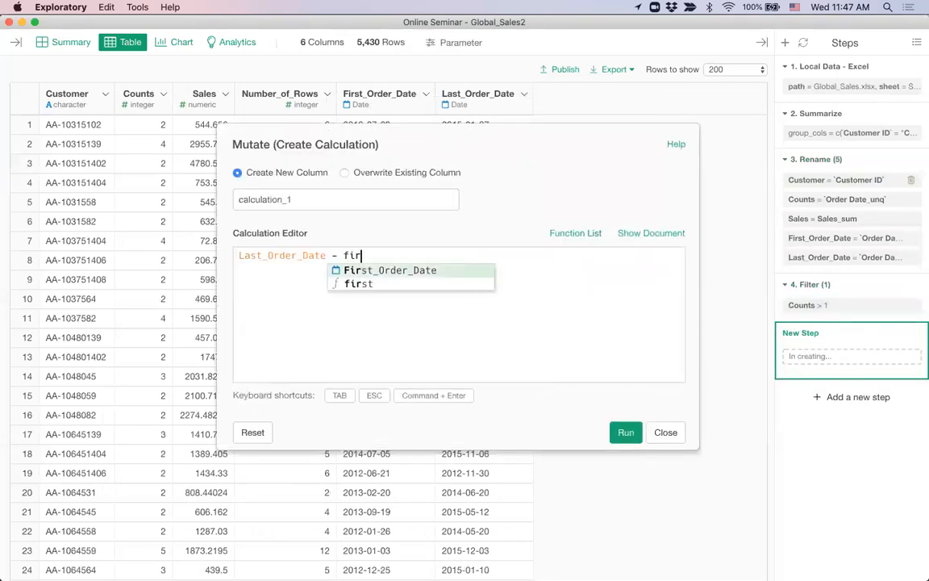
pyautogui.press('Tab')
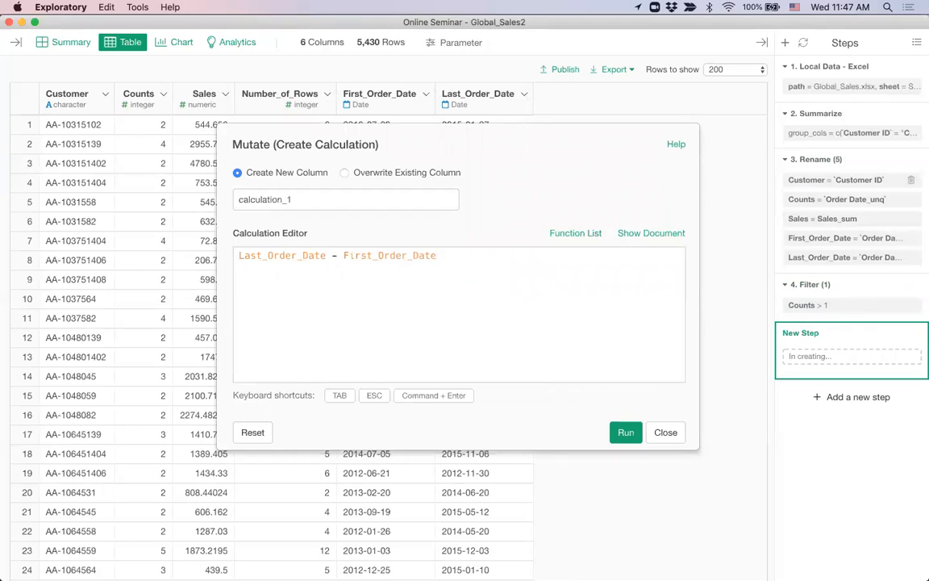
pyautogui.doubleClick(404, 199)
pyautogui.write('order_period')
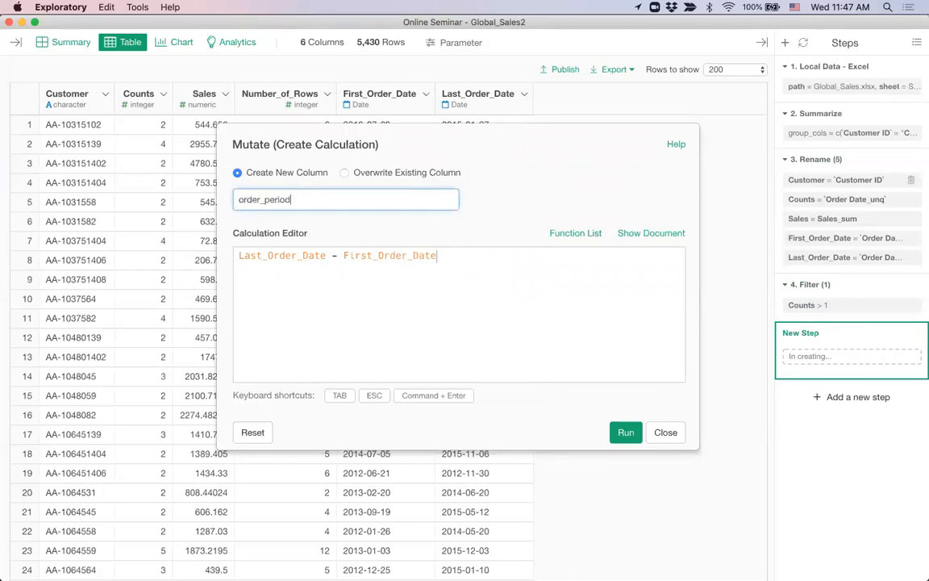
pyautogui.press('super+Return')
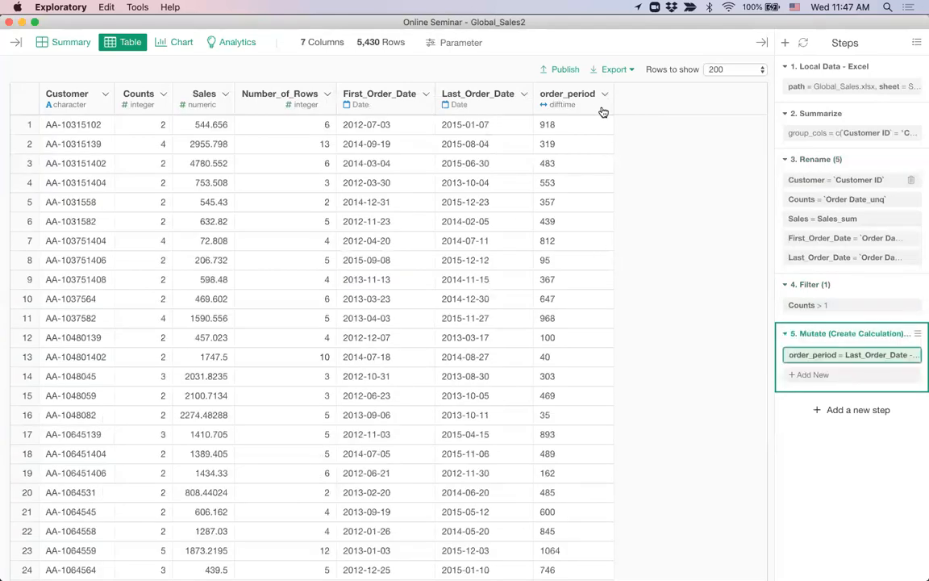
pyautogui.click(524, 96)
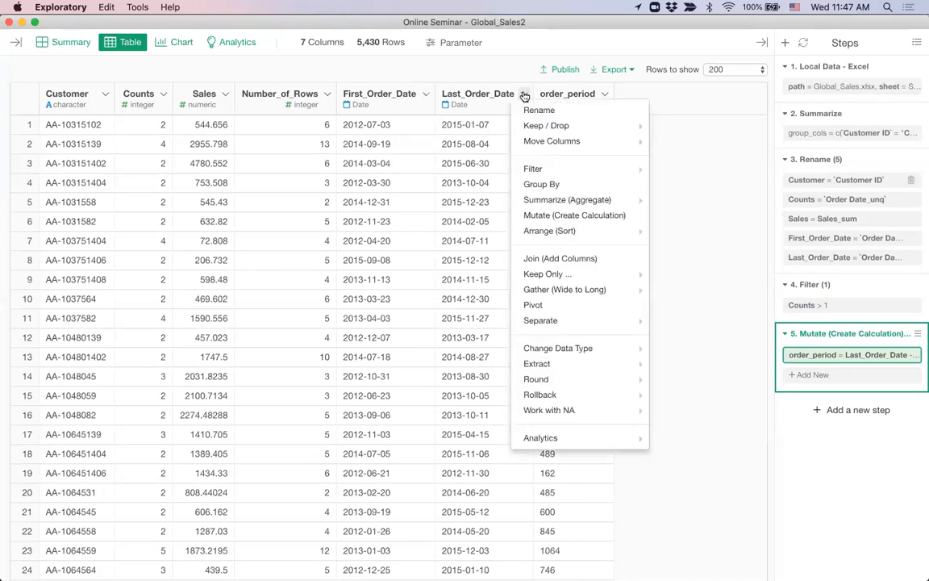
# Add a recency column calculated as ymd("2016-12-31") - Last_Order_Date
pyautogui.click(551, 218)
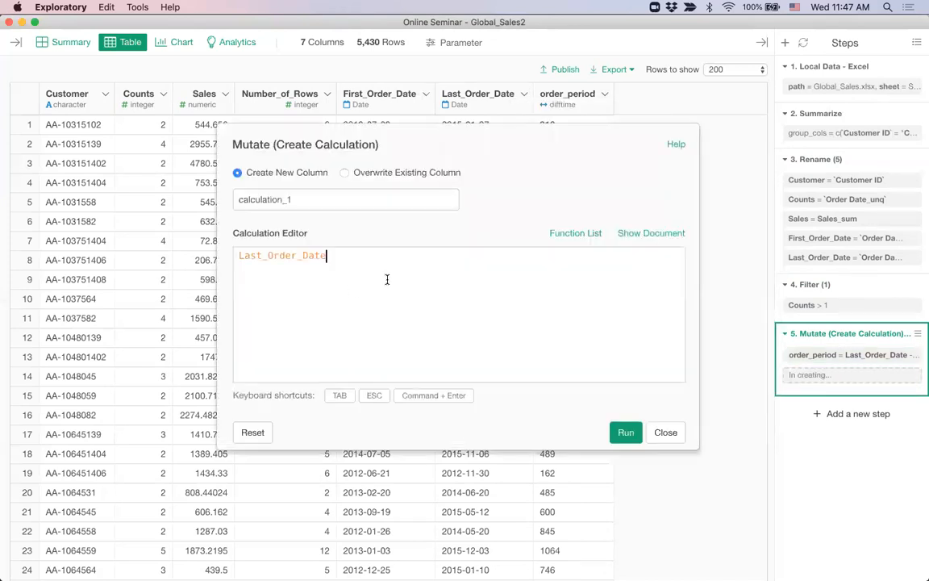
pyautogui.write('ymd()')
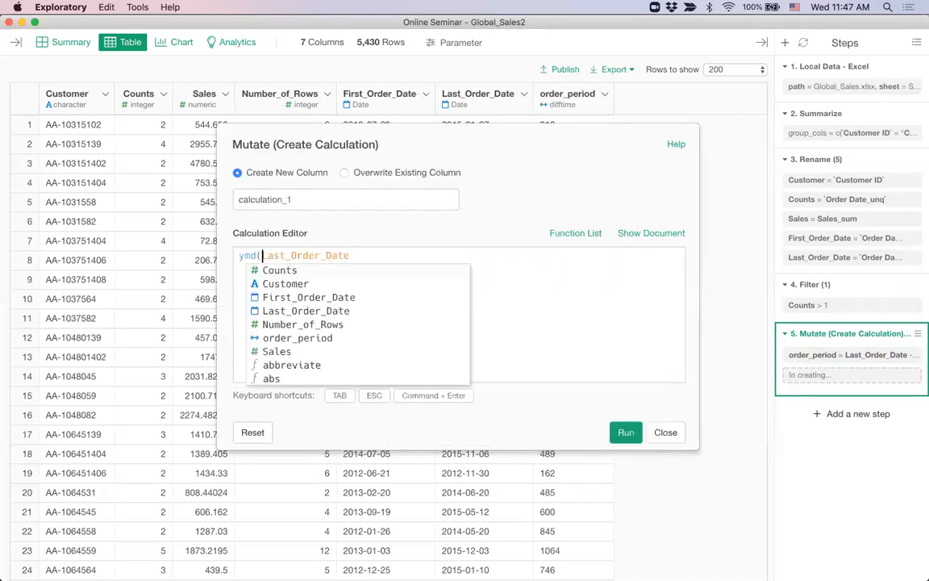
pyautogui.write(' -')
pyautogui.press('Left')
pyautogui.press('Left')
pyautogui.press('Left')
pyautogui.press('Left')
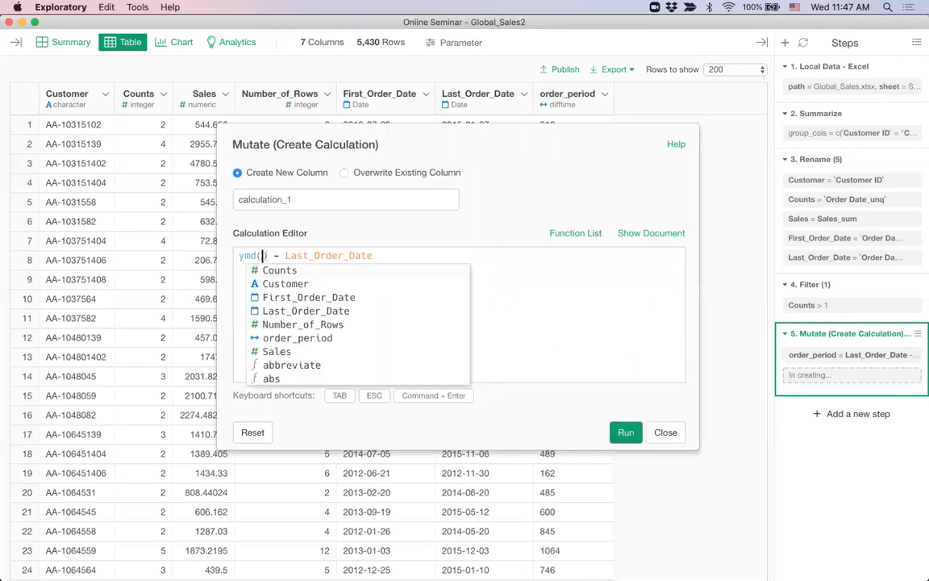
pyautogui.write('"')
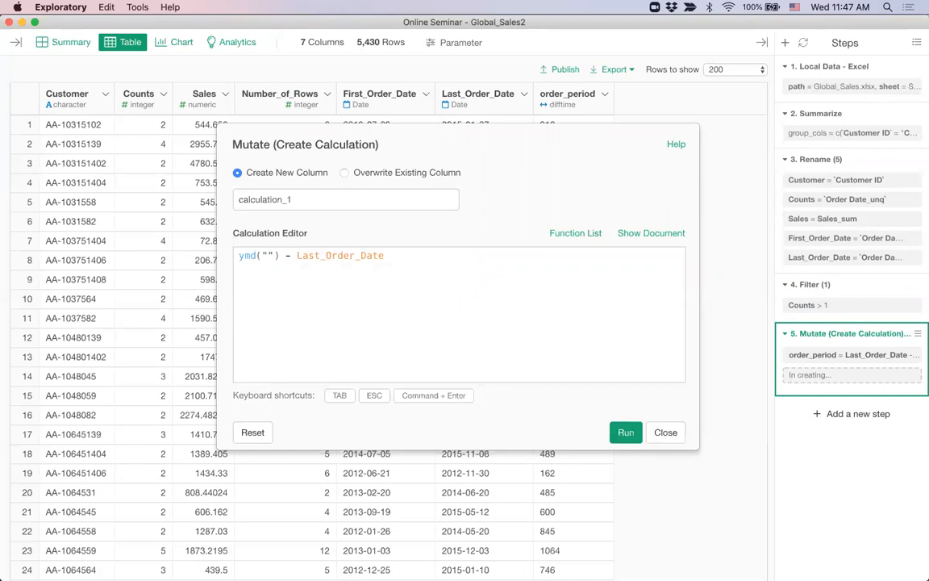
pyautogui.write('2016-12-31')
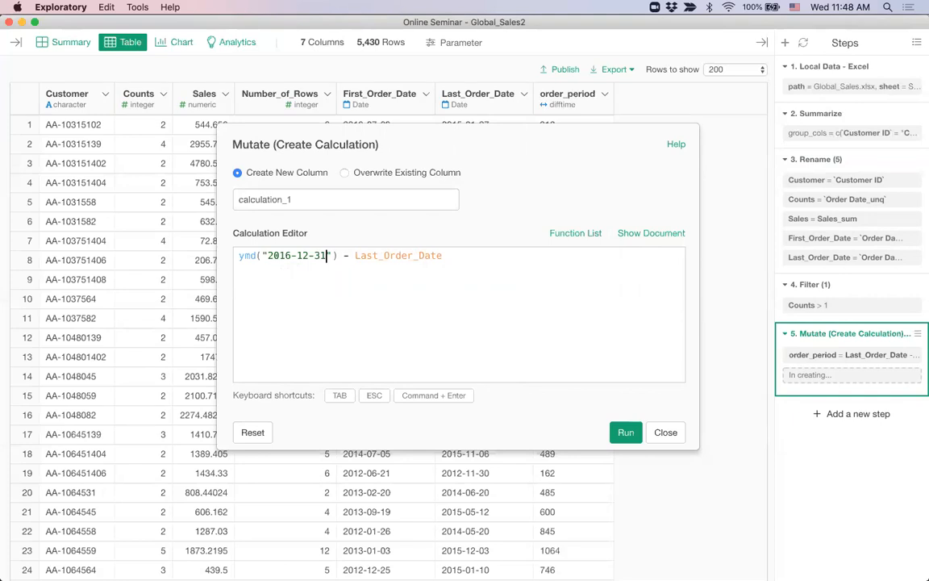
pyautogui.doubleClick(304, 183)
pyautogui.write('recen')
pyautogui.write('cy')
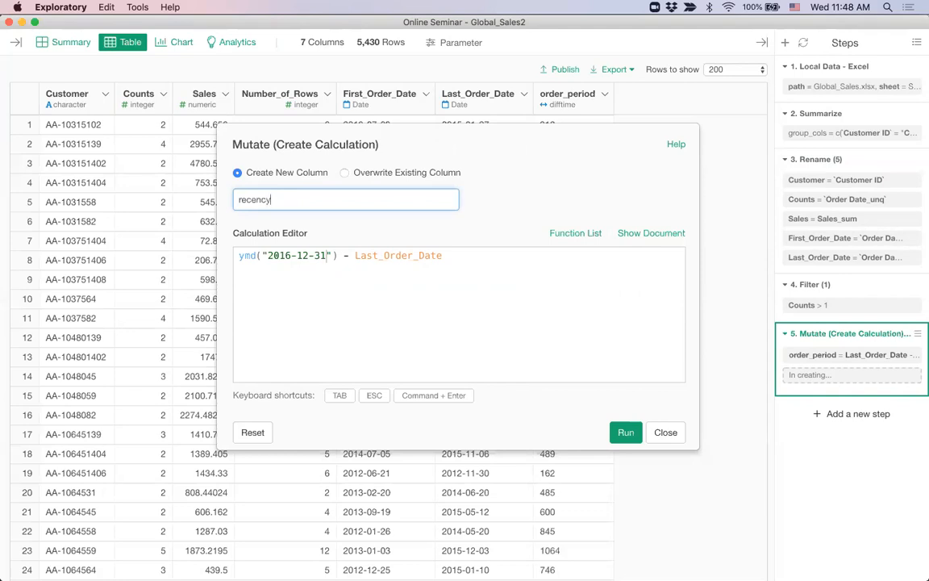
pyautogui.press('super+Return')
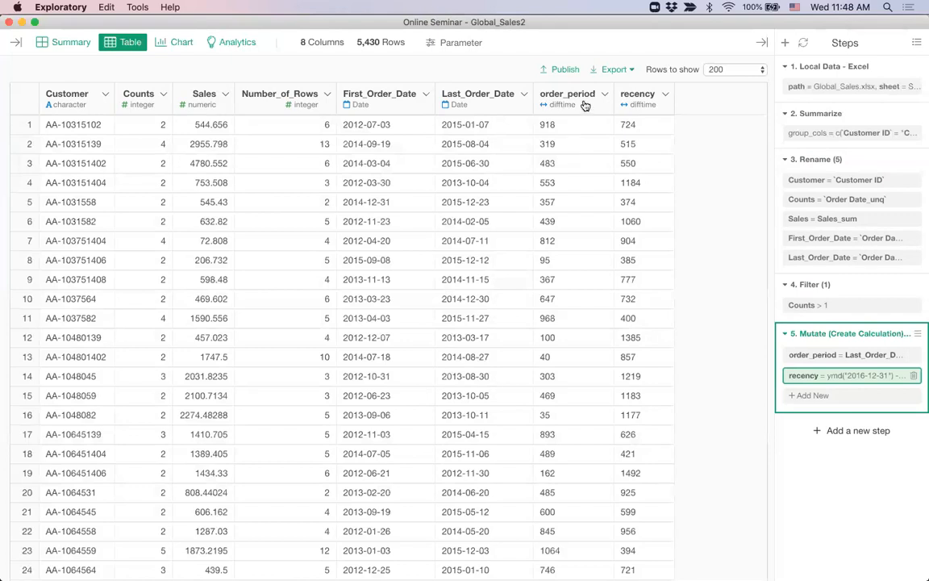
# Convert order_period and recency from time differences to numeric days
pyautogui.click(603, 97)
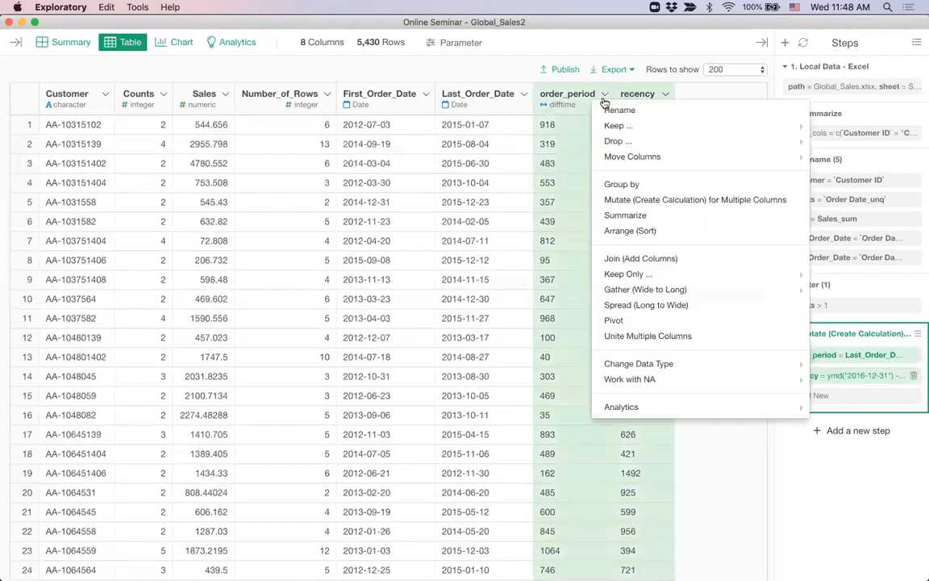
pyautogui.moveTo(633, 366)
pyautogui.moveTo(827, 372)
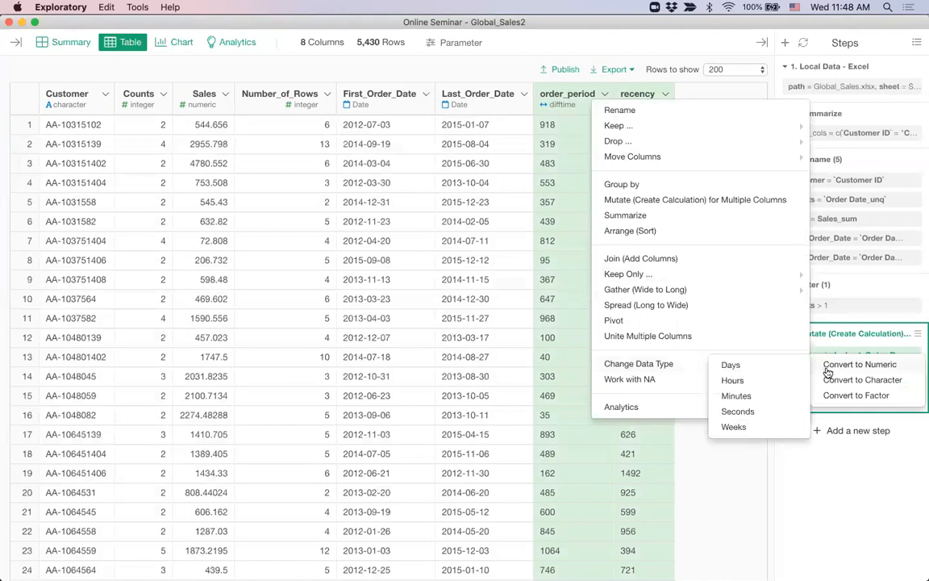
pyautogui.click(762, 369)
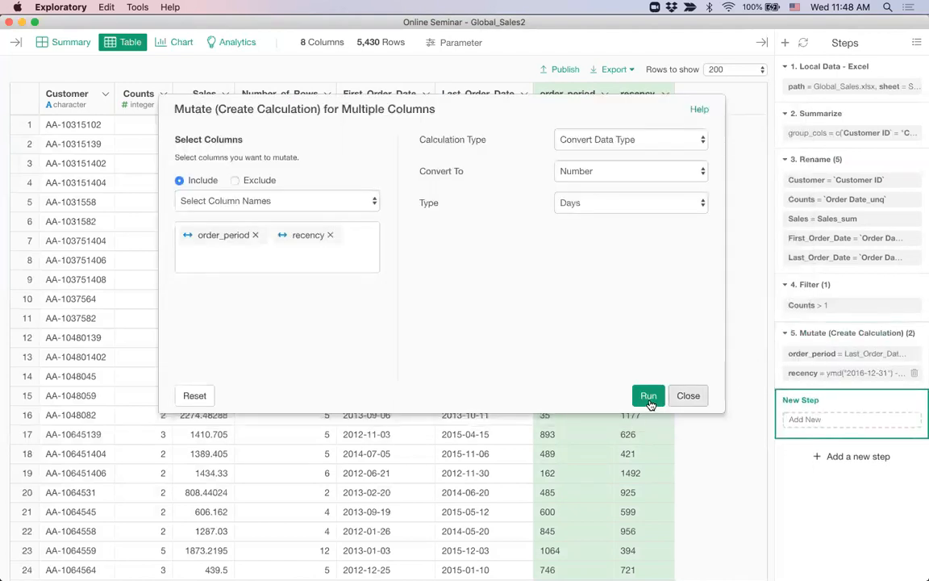
pyautogui.click(647, 394)
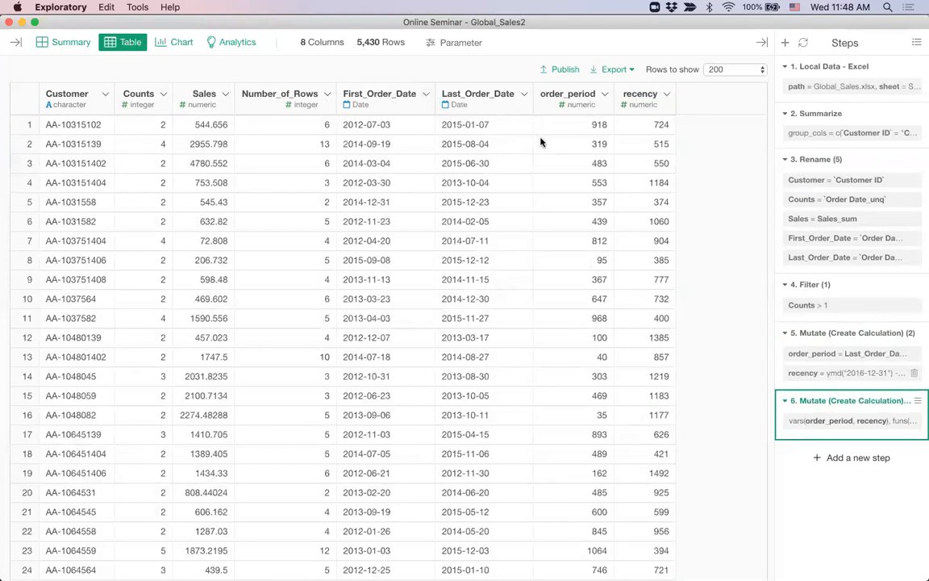
pyautogui.click(163, 96)
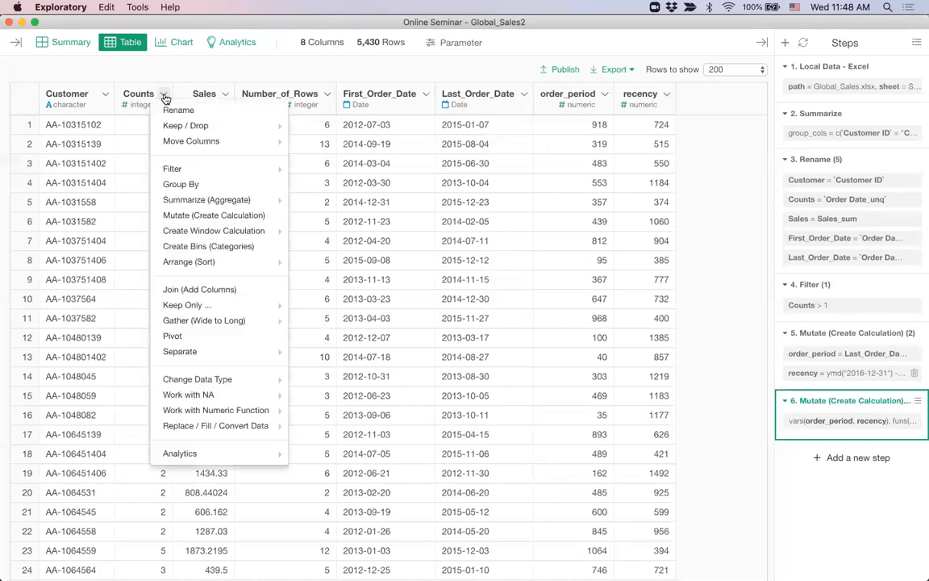
# Add a calculated column Counts / order_period, named 'frenquncy'
pyautogui.click(206, 216)
pyautogui.write('/ ')
pyautogui.write('pe')
pyautogui.press('Tab')
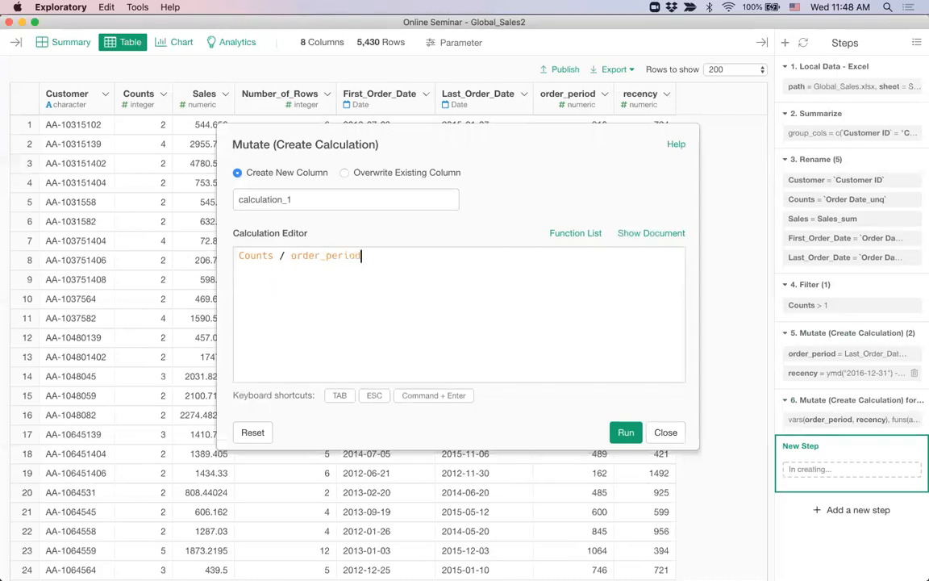
pyautogui.click(327, 199)
pyautogui.doubleClick(327, 199)
pyautogui.write('frenquncy')
pyautogui.press('super+Return')
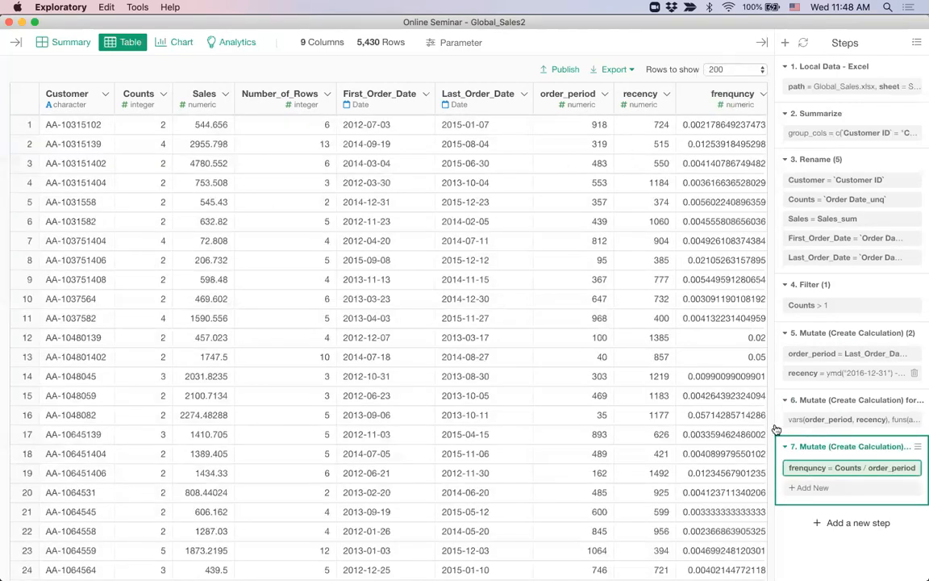
# Correct the column name from 'frenquncy' to 'frequency' and rerun the step
pyautogui.click(796, 470)
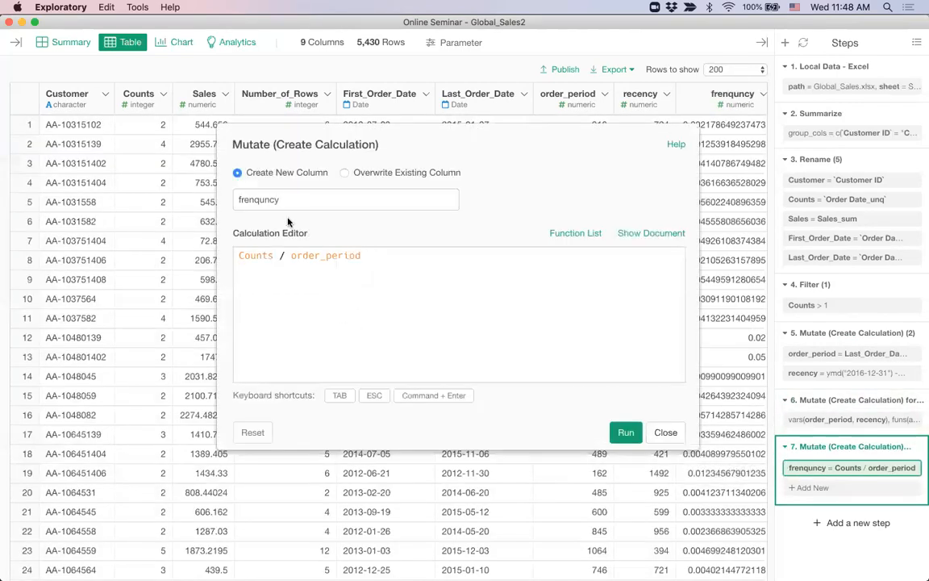
pyautogui.click(258, 200)
pyautogui.press('BackSpace')
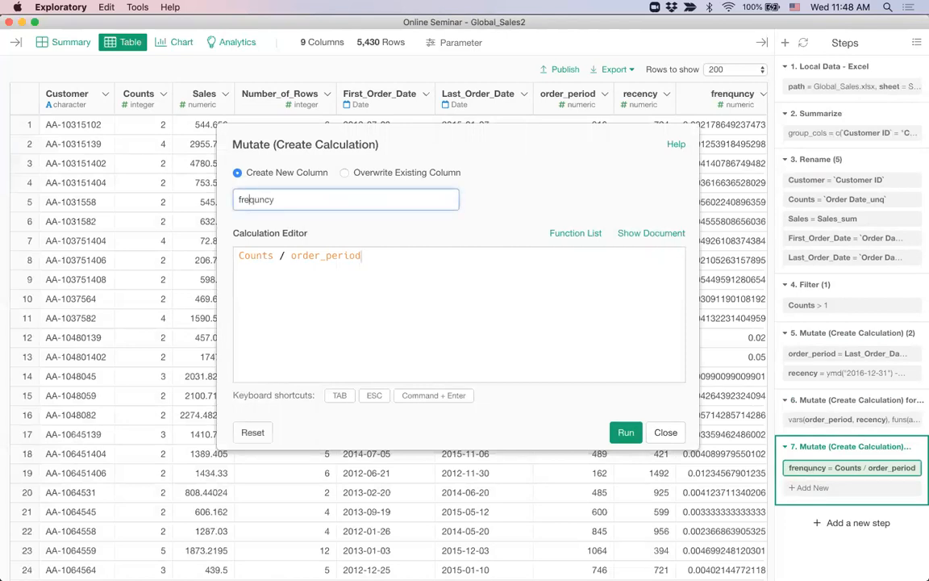
pyautogui.write('e')
pyautogui.press('super+Return')
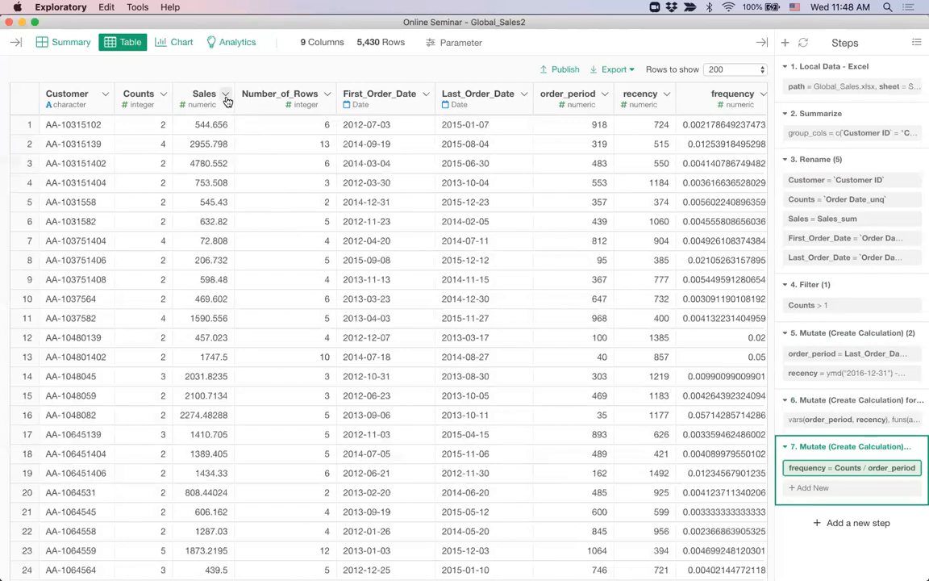
pyautogui.click(227, 95)
pyautogui.click(272, 214)
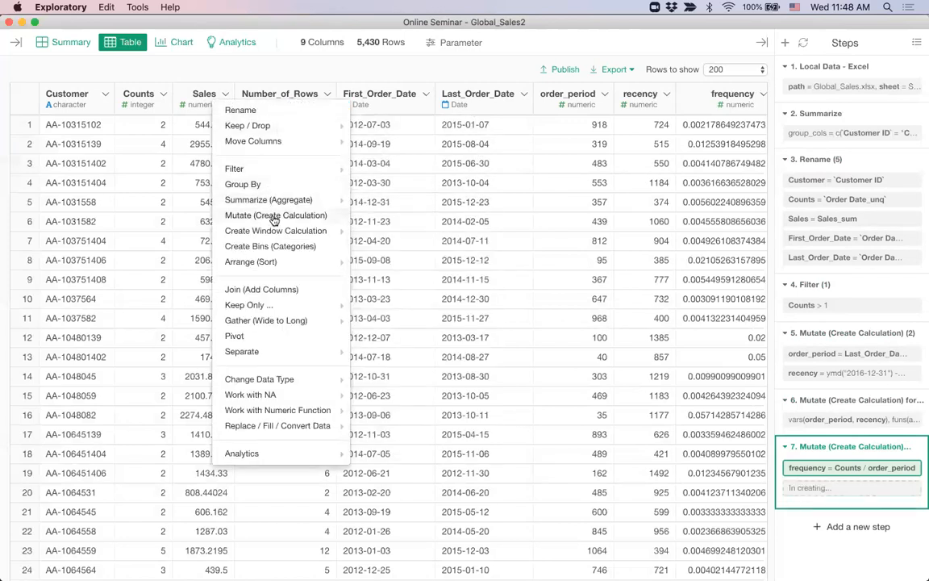
# Add a monetary column computed as Sales / order_period to step 7
pyautogui.write('/ ')
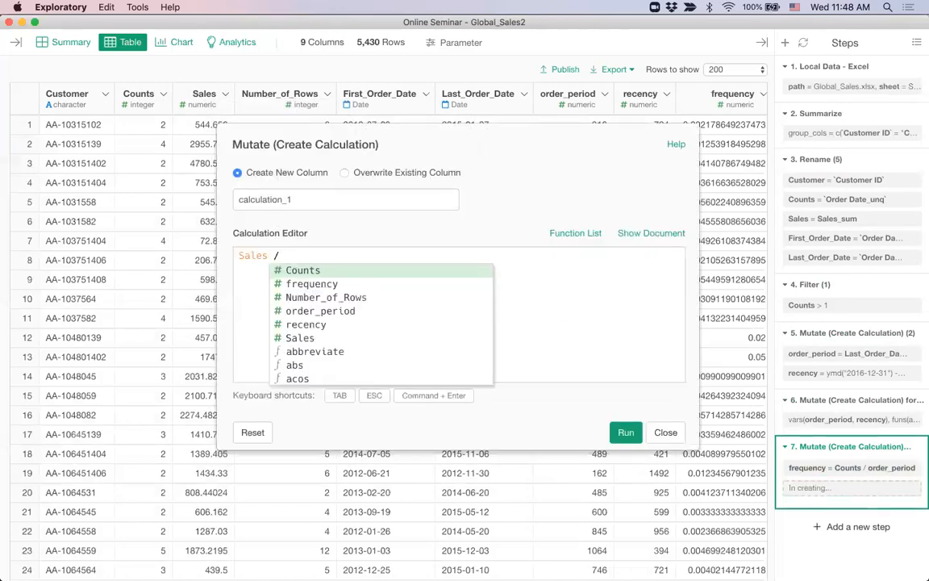
pyautogui.write('or')
pyautogui.press('Tab')
pyautogui.doubleClick(306, 199)
pyautogui.write('monetary')
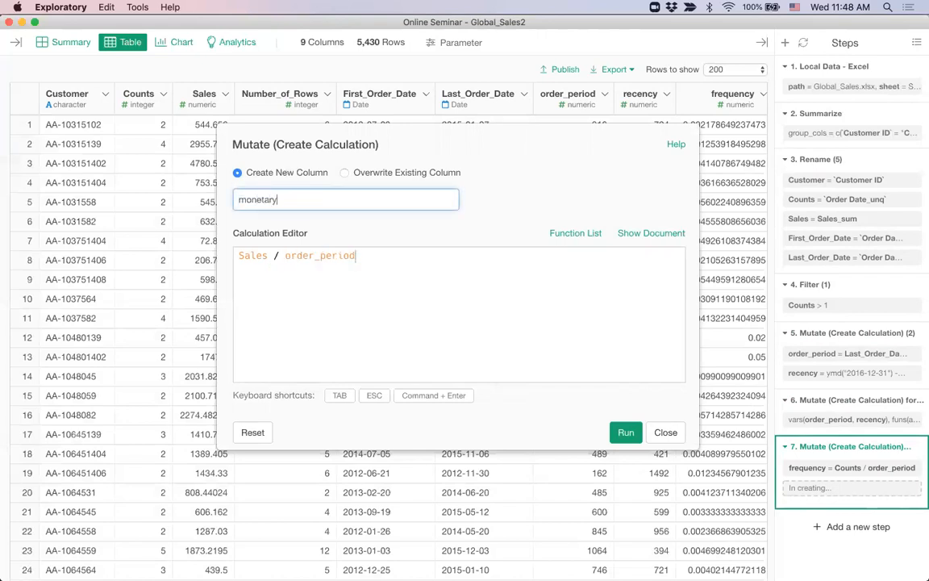
pyautogui.press('super+Return')
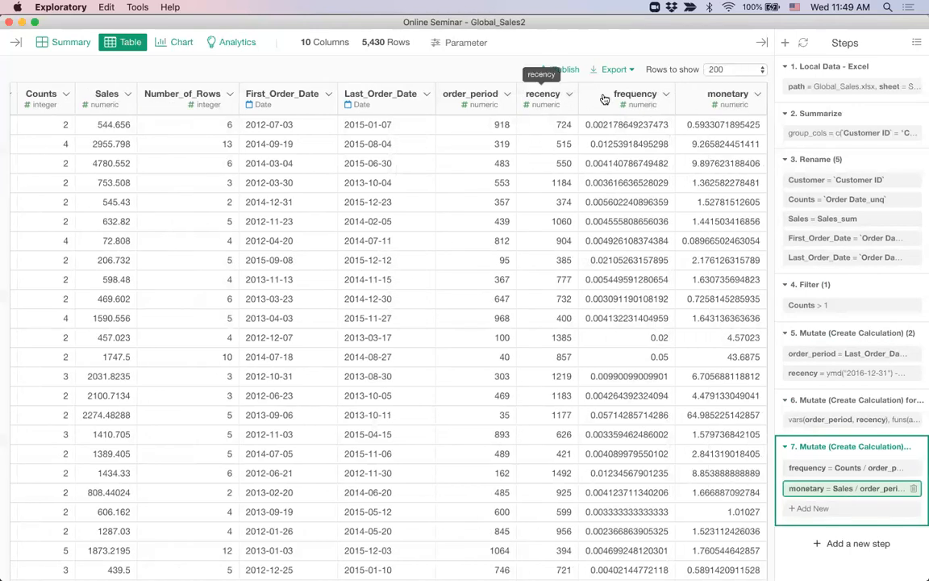
pyautogui.hscroll(-5, 490, 153)
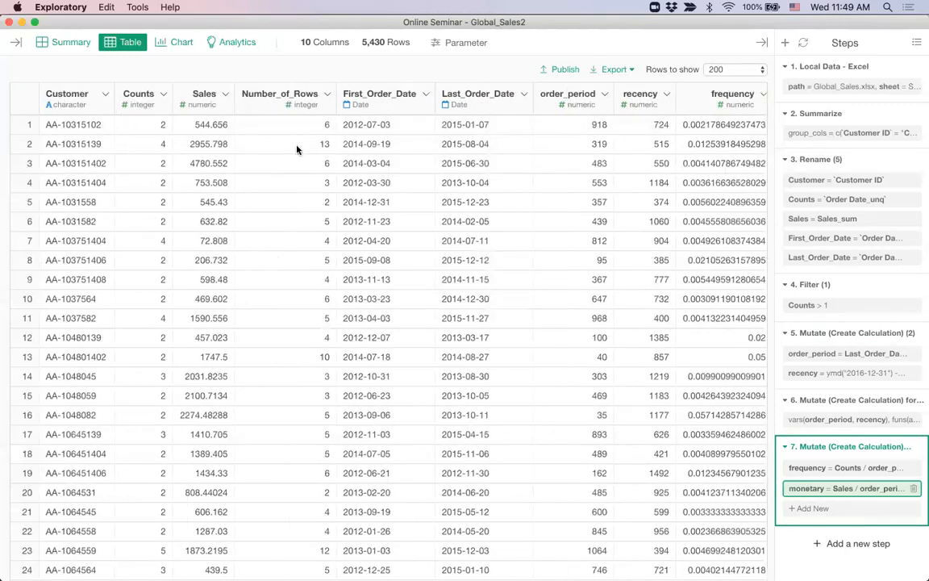
# Start a chart of the data and set its type to Scatter
pyautogui.click(172, 43)
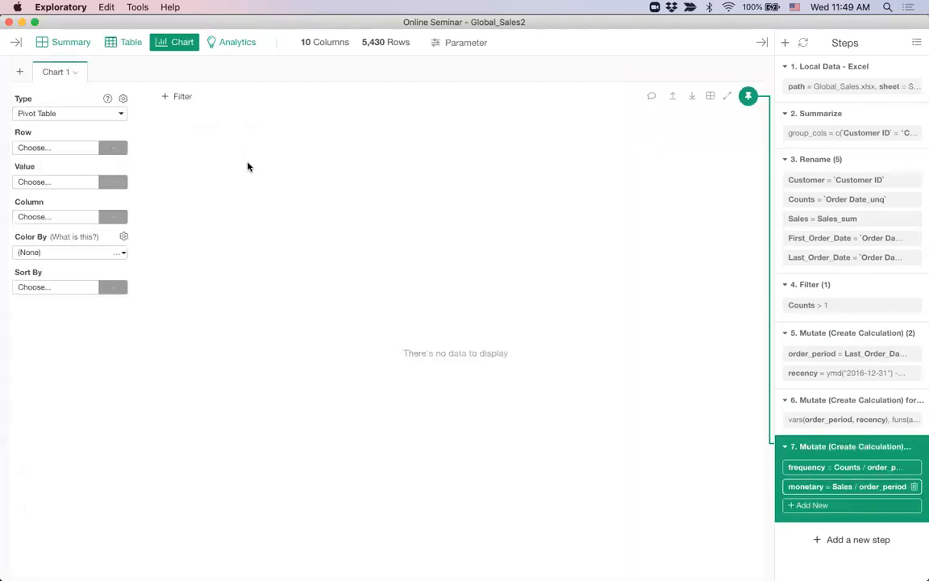
pyautogui.click(65, 114)
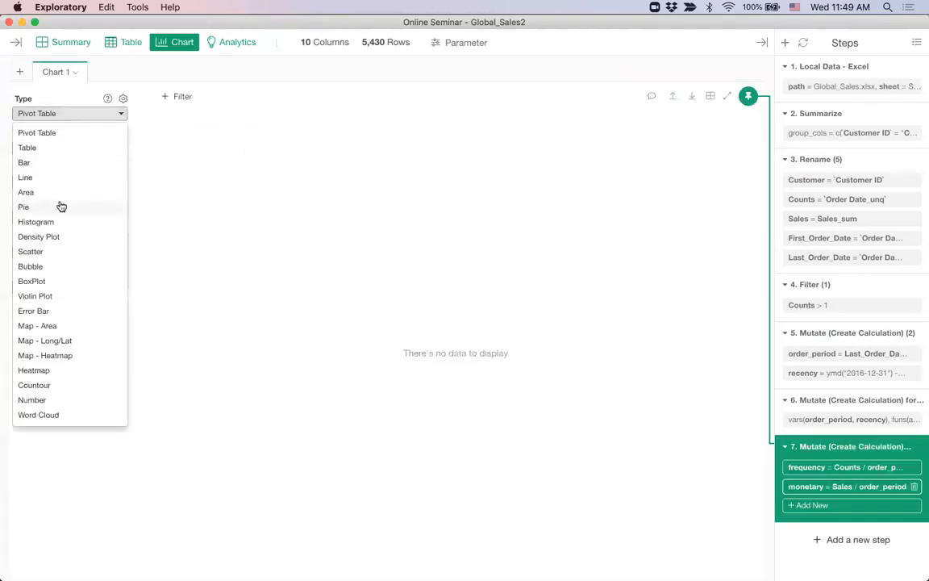
pyautogui.click(68, 376)
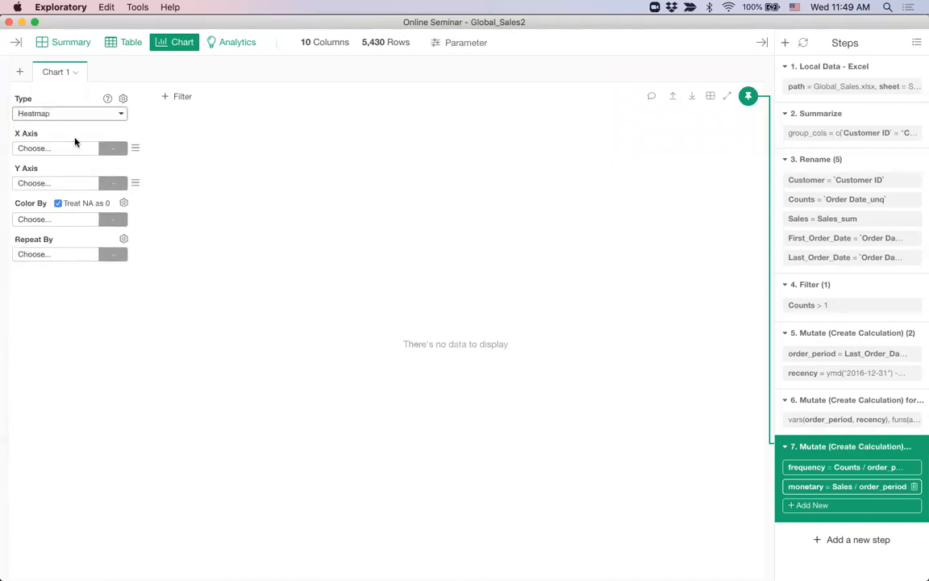
pyautogui.click(48, 153)
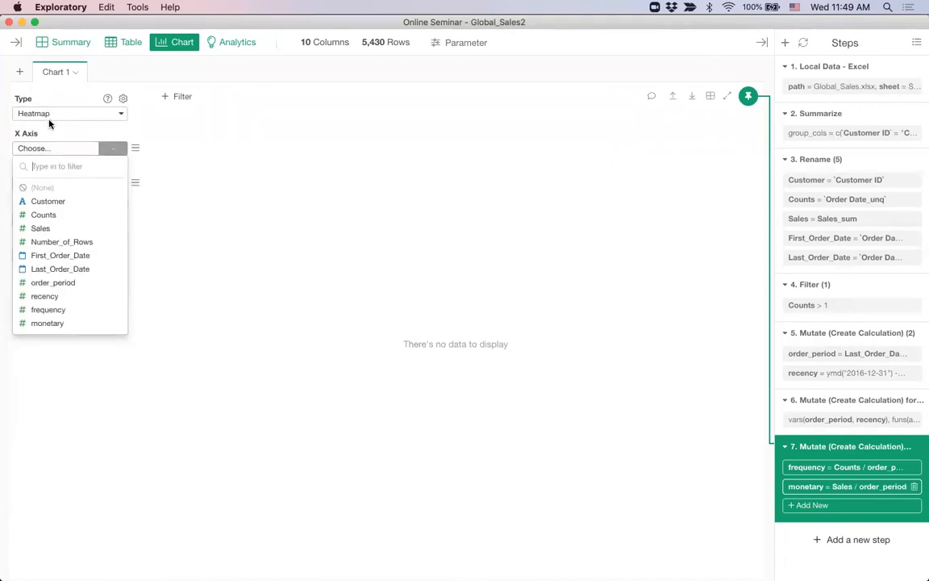
pyautogui.click(50, 114)
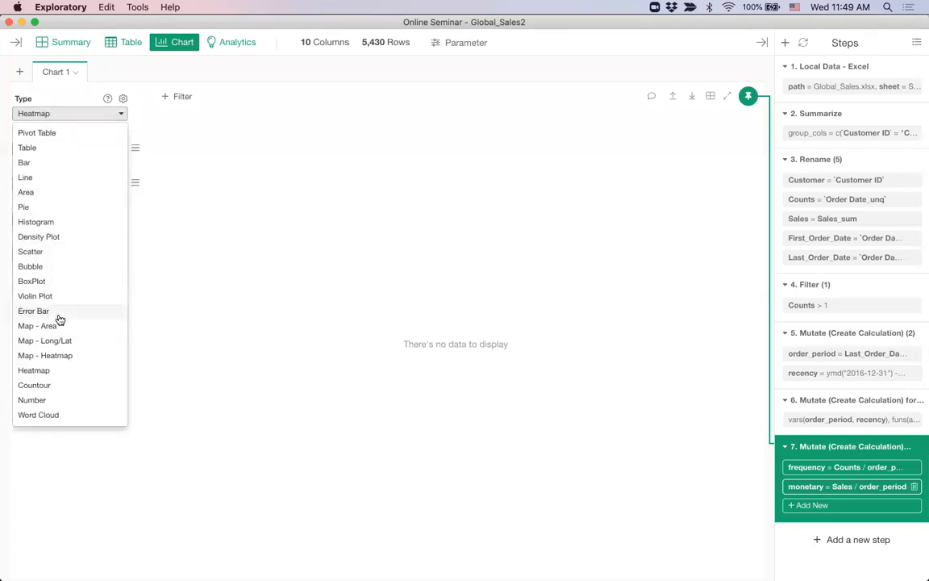
pyautogui.click(58, 252)
# Plot recency on X and monetary on Y, excluding monetary outliers
pyautogui.click(59, 153)
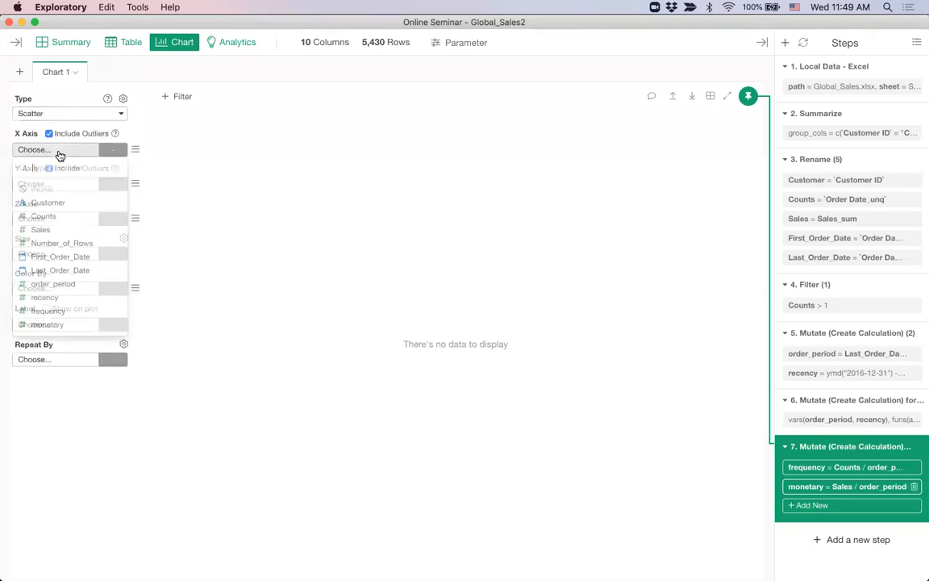
pyautogui.click(65, 297)
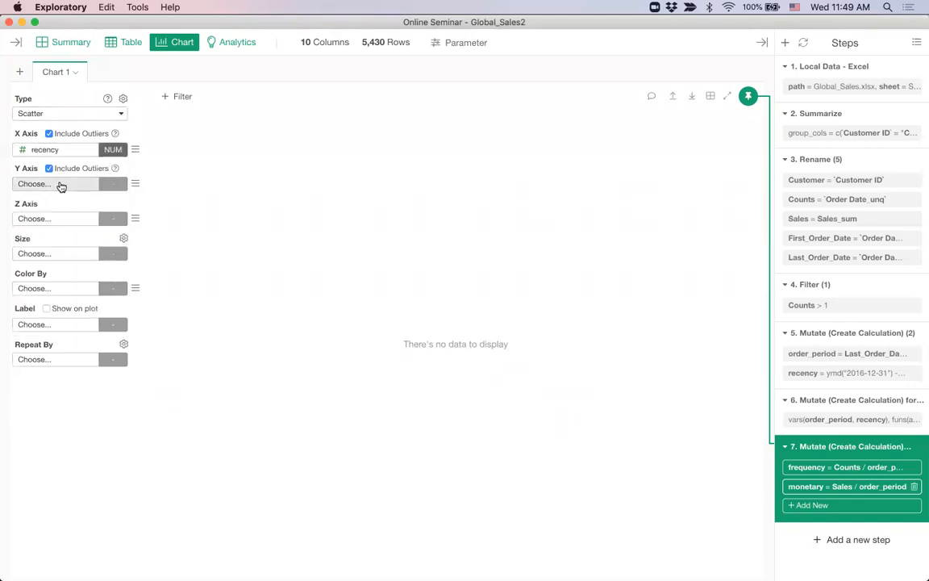
pyautogui.click(60, 185)
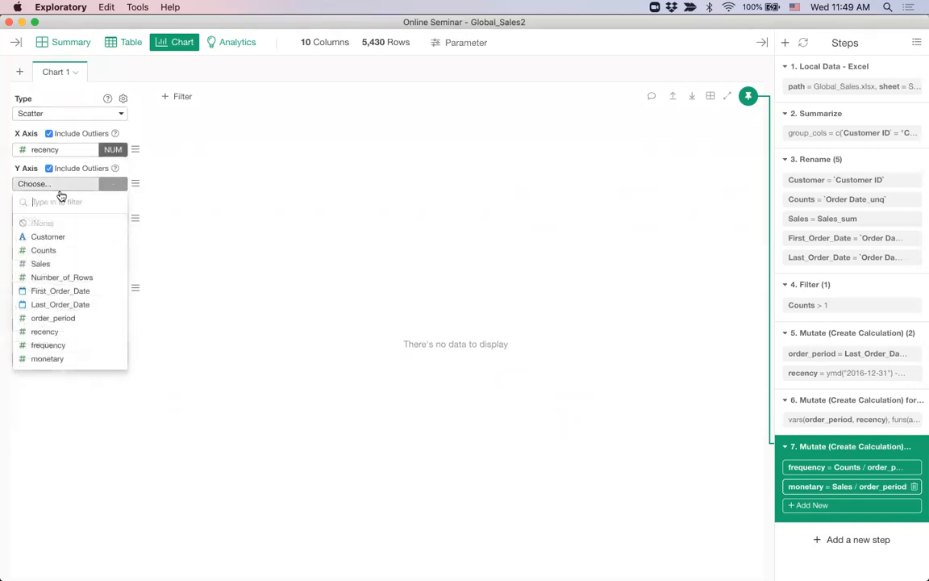
pyautogui.click(49, 359)
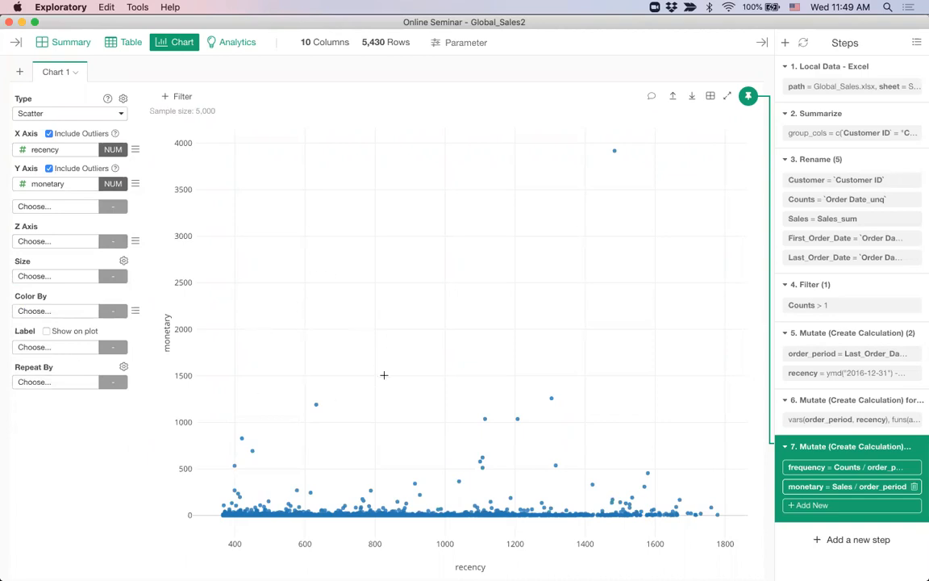
pyautogui.click(48, 169)
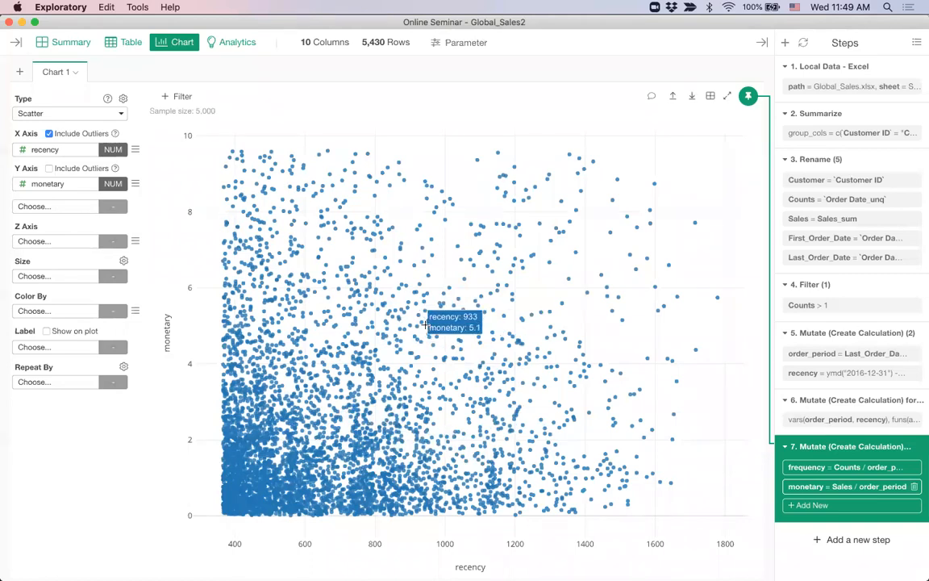
pyautogui.click(49, 113)
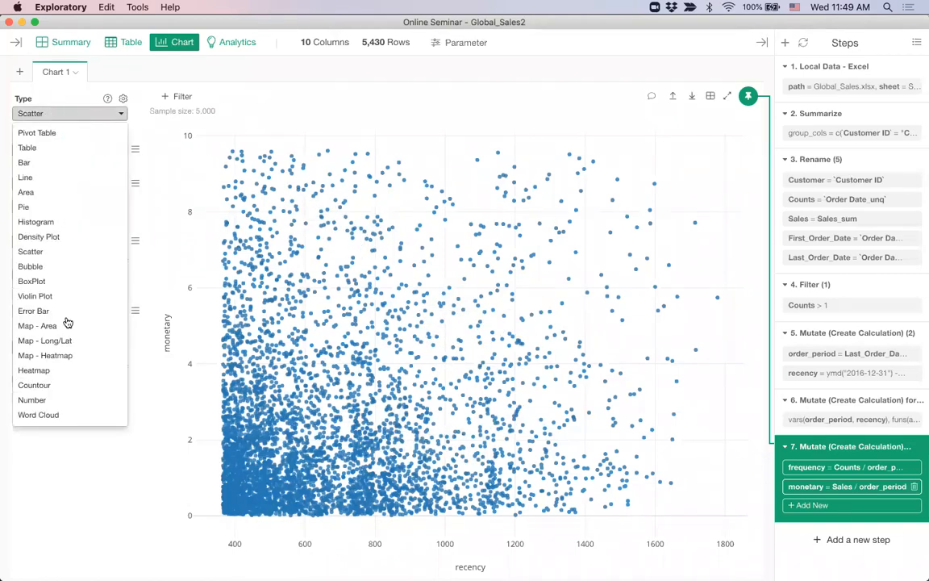
# Change the recency-versus-monetary chart into a heatmap with 5 equal-width bins per axis
pyautogui.click(66, 373)
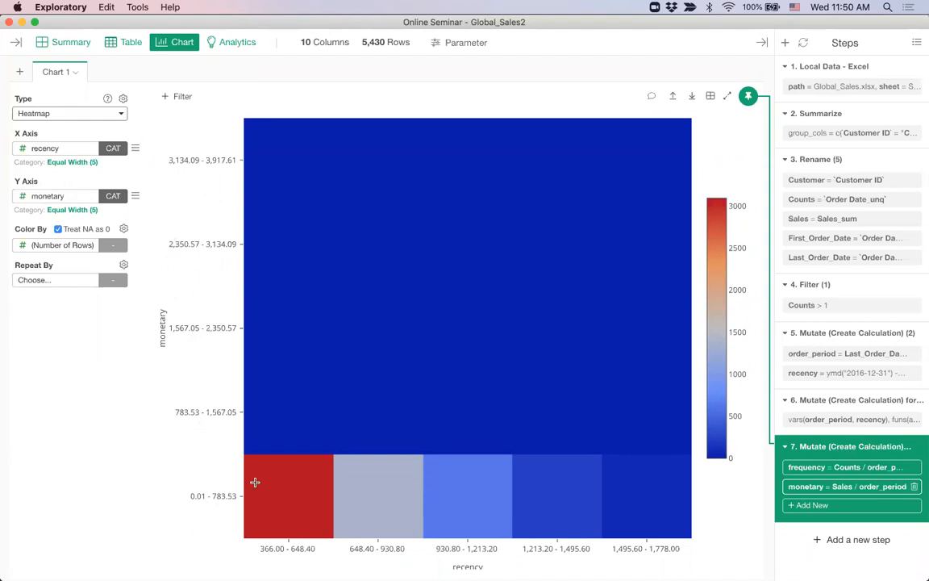
pyautogui.moveTo(286, 504)
pyautogui.click(80, 163)
# Bin recency into equal-frequency quantiles labelled Very Recent, Recent, Middle, Old, Very Old
pyautogui.click(80, 196)
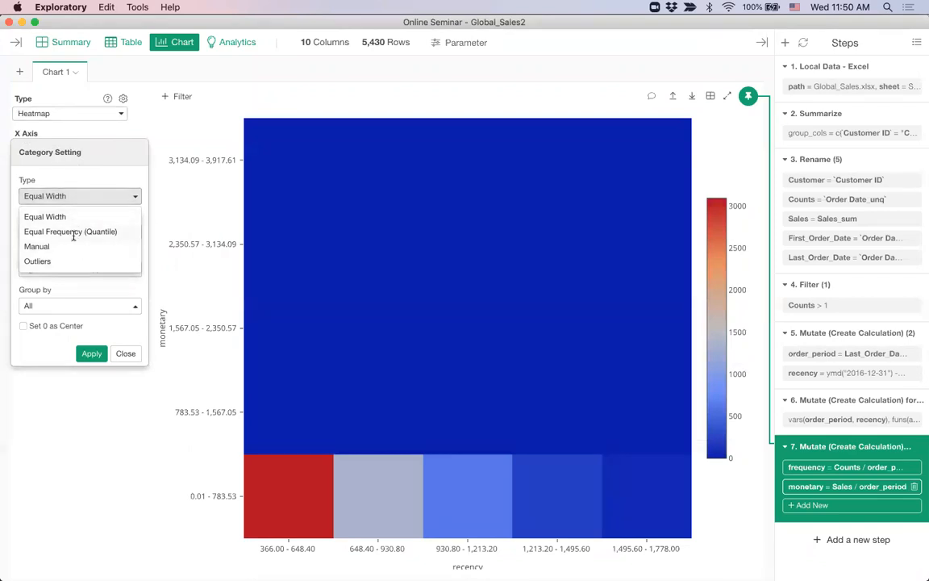
pyautogui.click(73, 232)
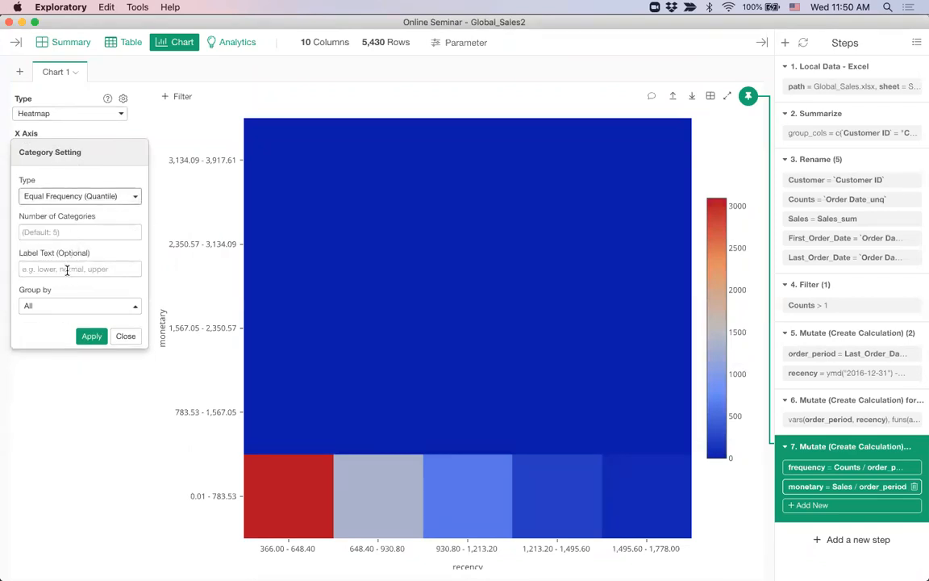
pyautogui.click(67, 269)
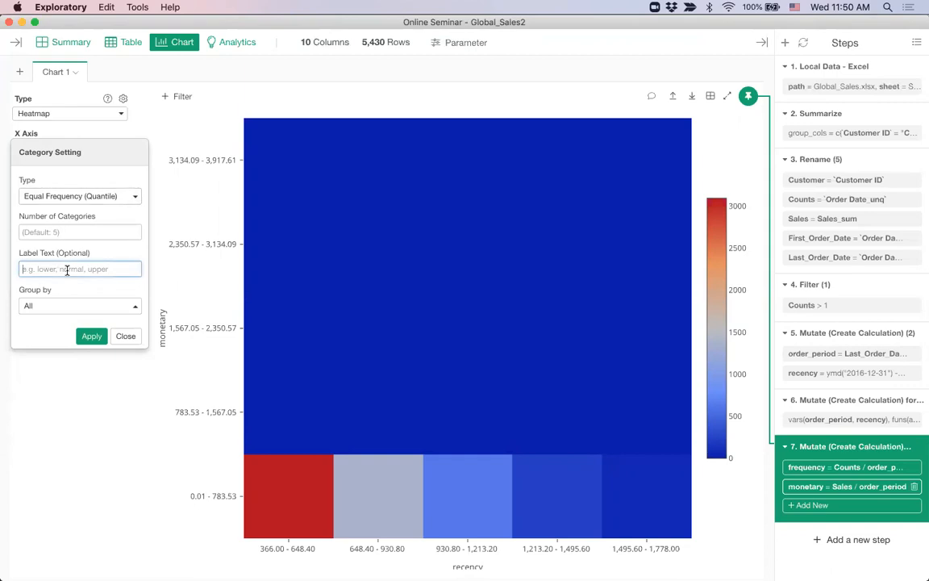
pyautogui.write('Ver')
pyautogui.write('y Re')
pyautogui.write('cent, Recent, Middl')
pyautogui.write('e, Old, Very Old')
pyautogui.press('Return')
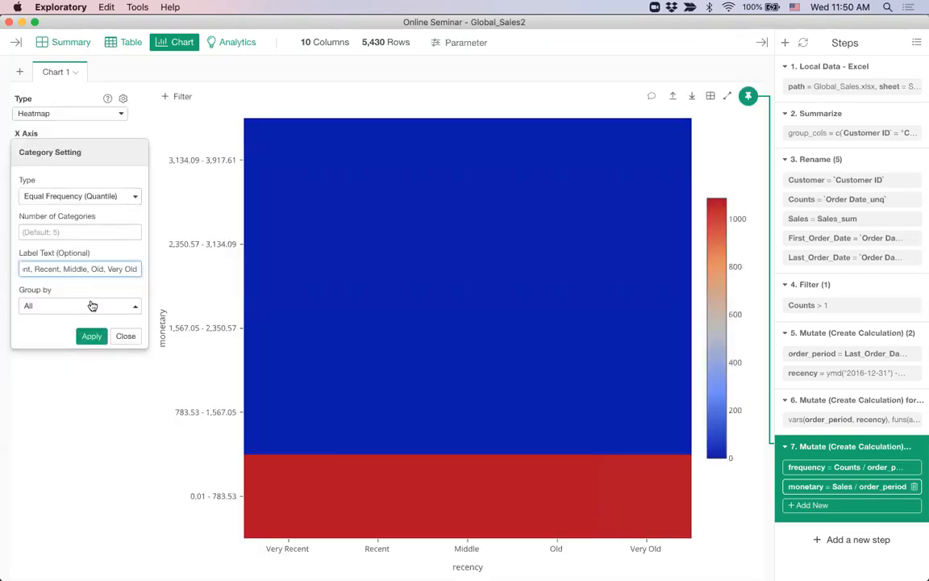
pyautogui.click(125, 336)
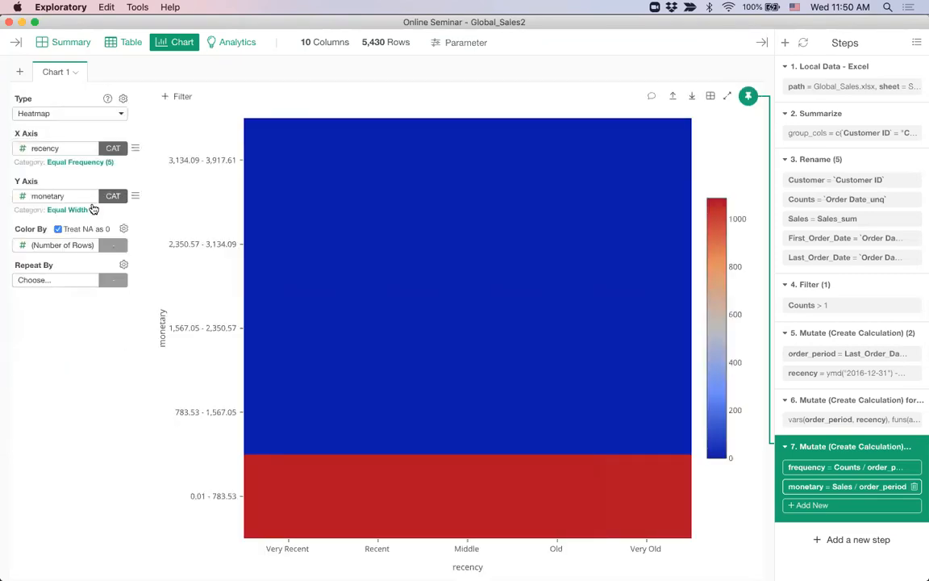
pyautogui.click(71, 210)
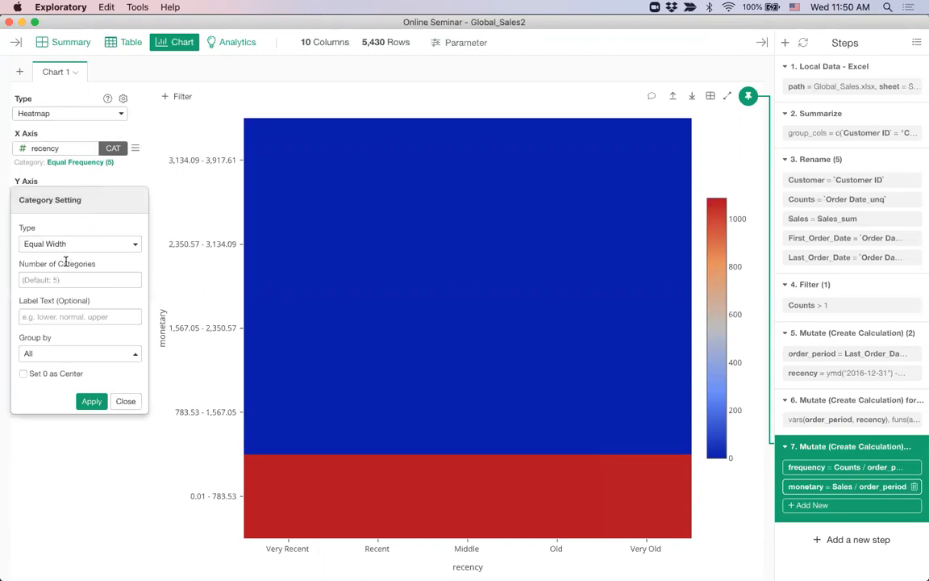
# Bin monetary into equal-frequency quantiles labelled Very Small, Small, Middle, Big, Very Big
pyautogui.click(65, 245)
pyautogui.click(71, 280)
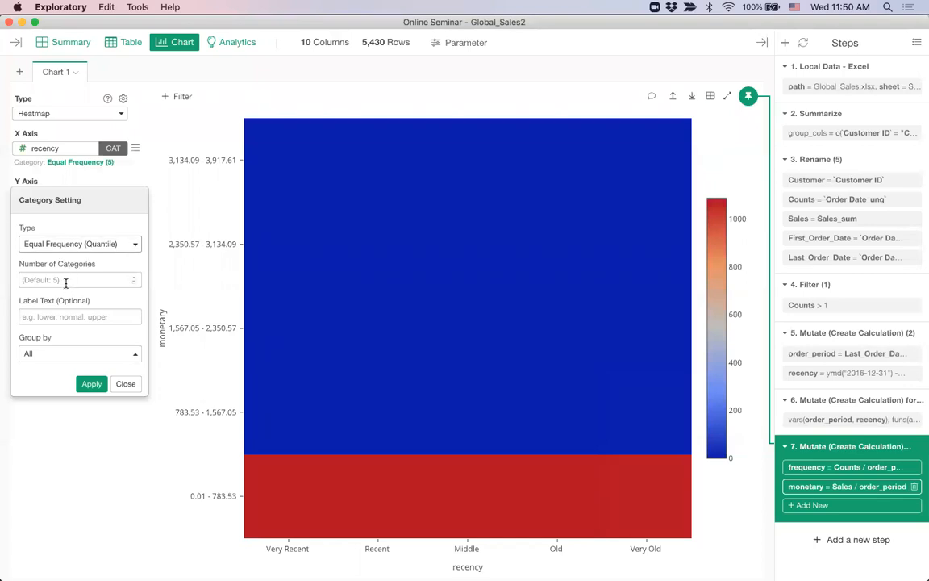
pyautogui.click(61, 316)
pyautogui.write('V')
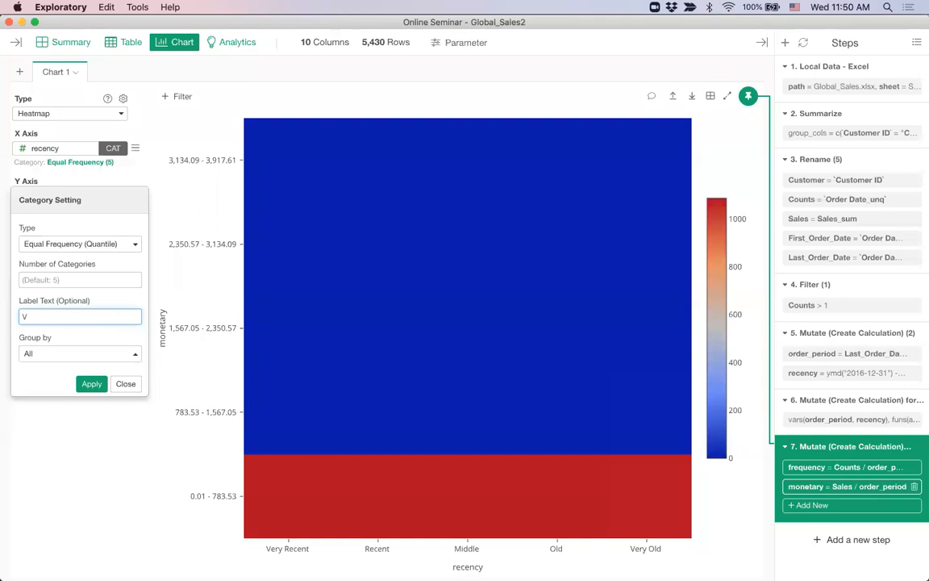
pyautogui.write('rry Small, Small, Middle,')
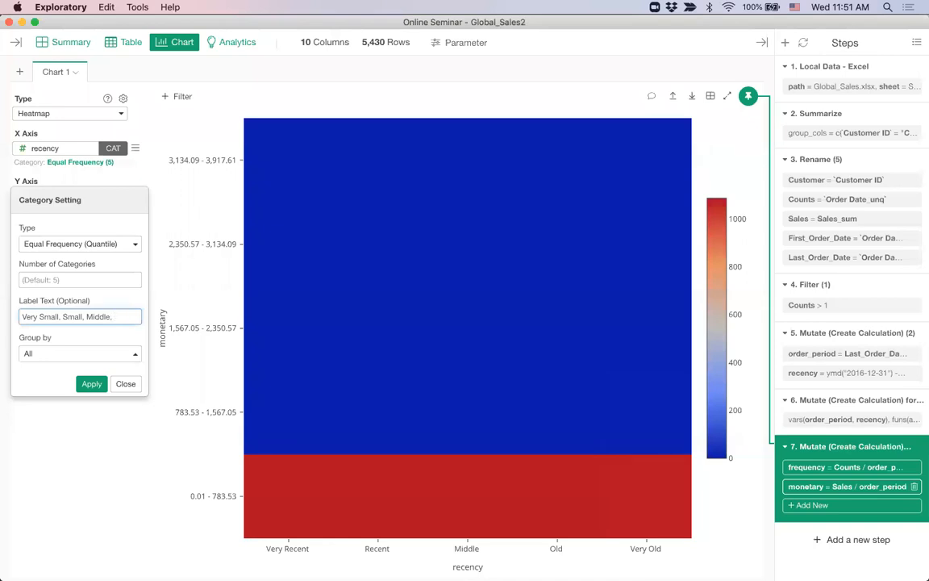
pyautogui.write(' Big, Very Big')
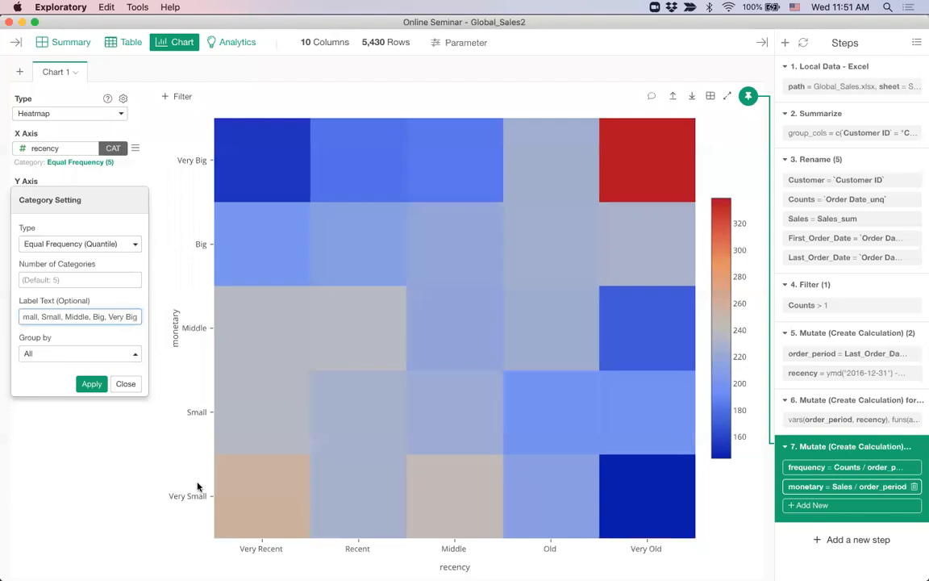
pyautogui.click(117, 387)
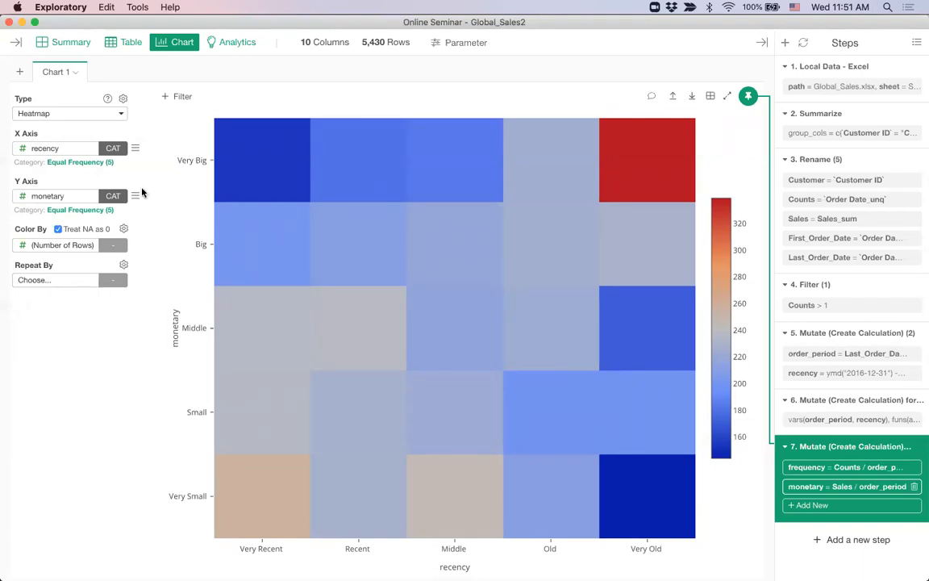
pyautogui.click(135, 149)
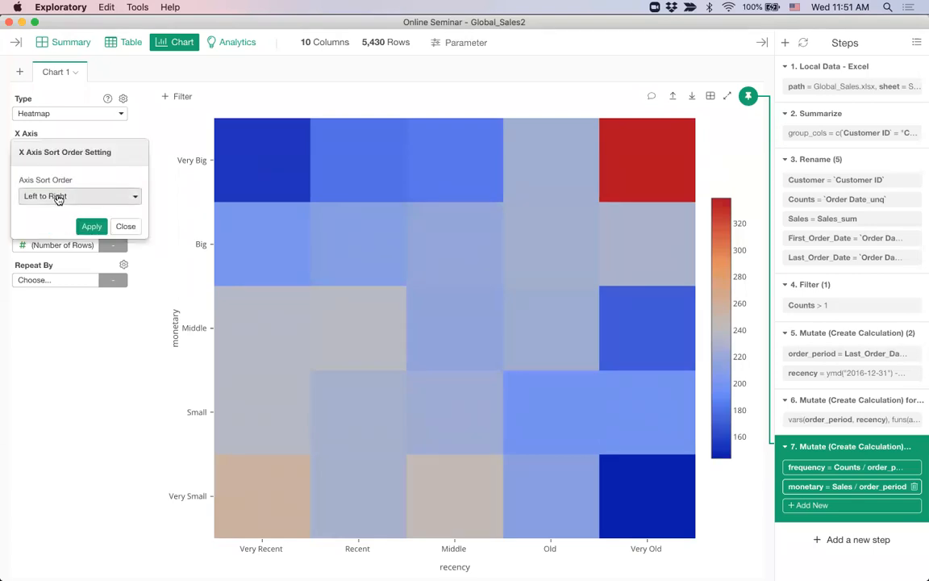
# Reverse the recency axis to run right to left, from Very Old to Very Recent
pyautogui.click(58, 196)
pyautogui.click(47, 232)
pyautogui.click(91, 226)
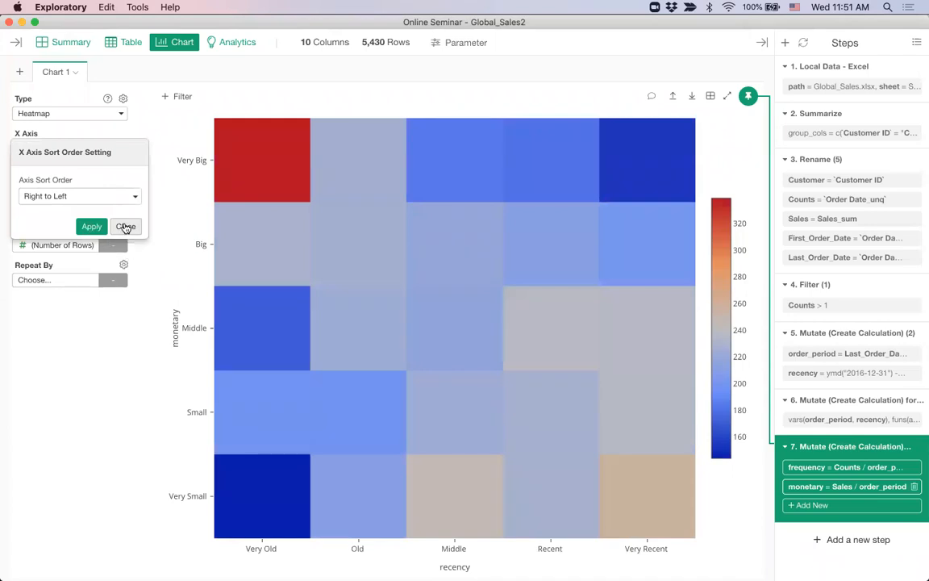
pyautogui.click(125, 226)
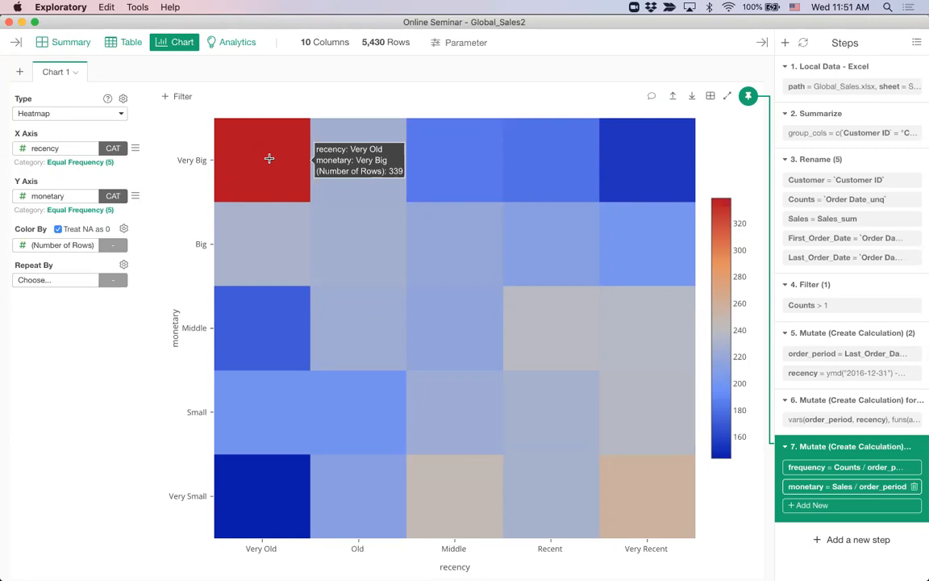
pyautogui.click(269, 158)
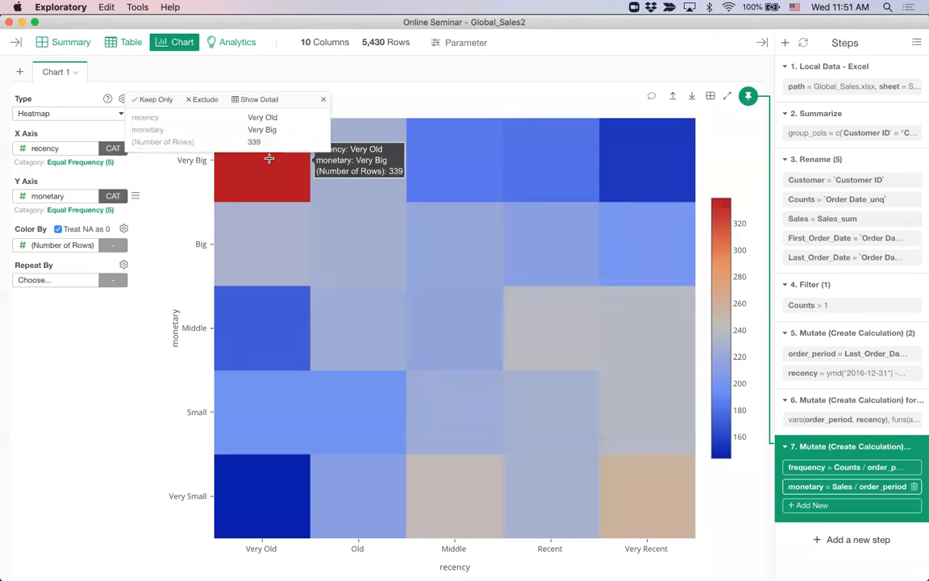
# Browse the 339 Very Old, Very Big customer rows, then go back to the Summarize step
pyautogui.click(259, 101)
pyautogui.scroll(-10, 534, 353)
pyautogui.scroll(15, 534, 354)
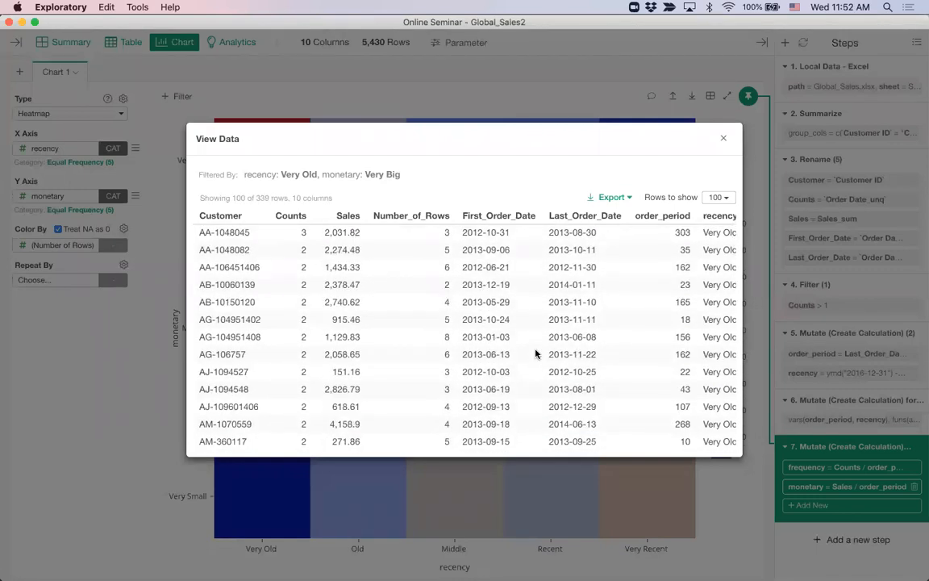
pyautogui.click(723, 138)
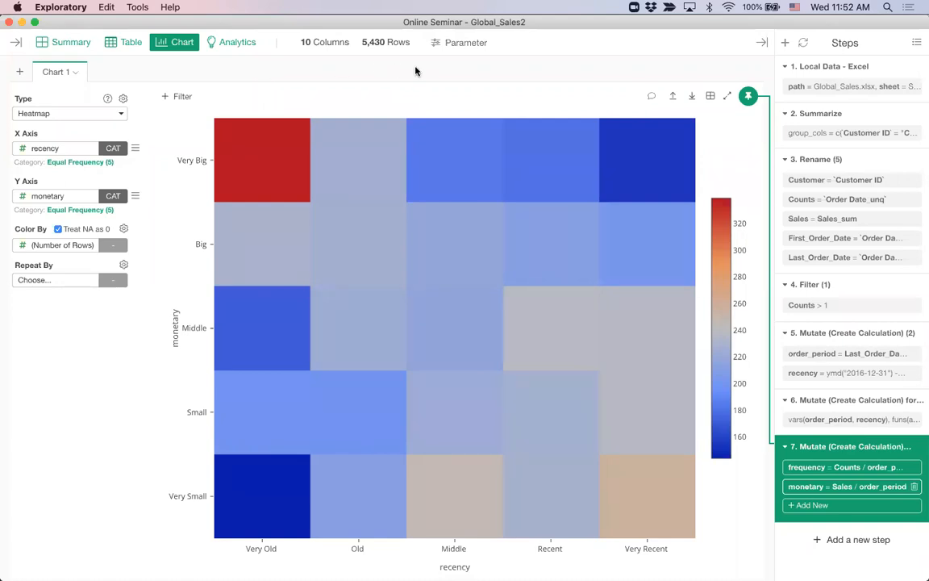
pyautogui.moveTo(831, 153)
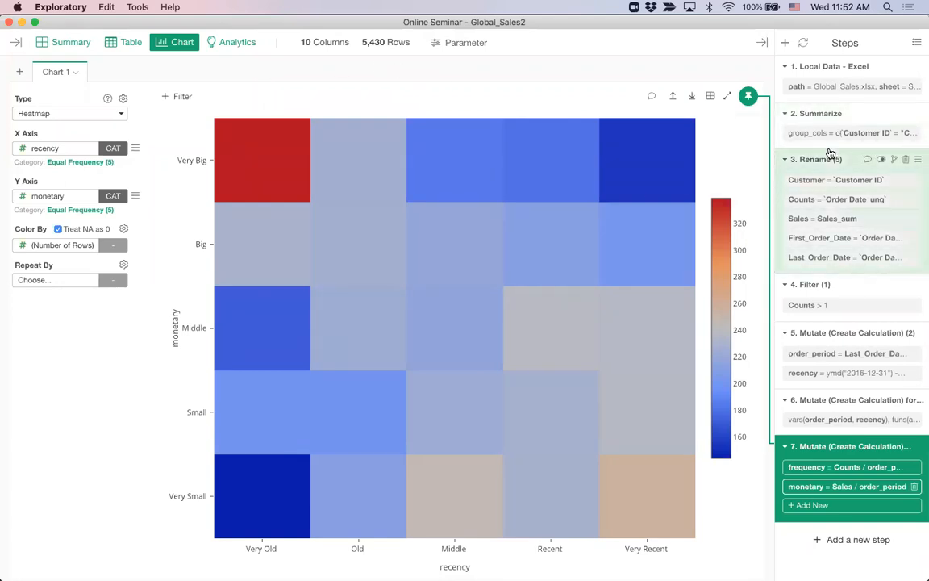
pyautogui.click(823, 121)
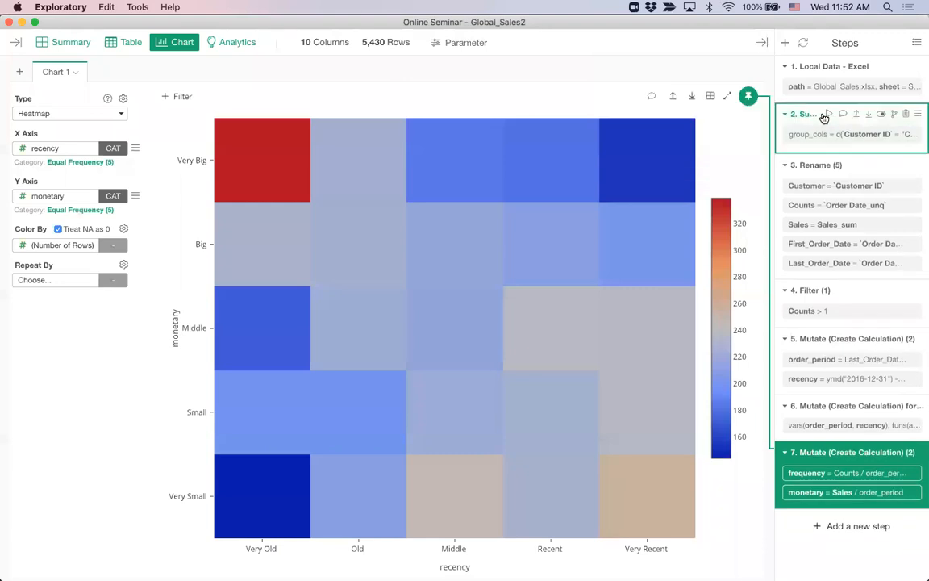
# Add Country aggregated by Mode (Country_mode) to the Summarize step and rerun it
pyautogui.click(823, 137)
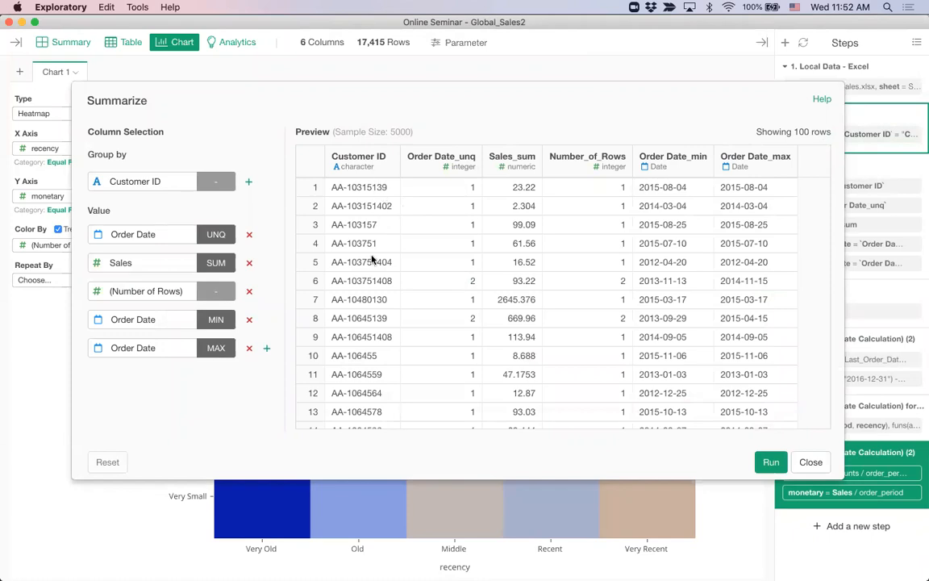
pyautogui.click(266, 351)
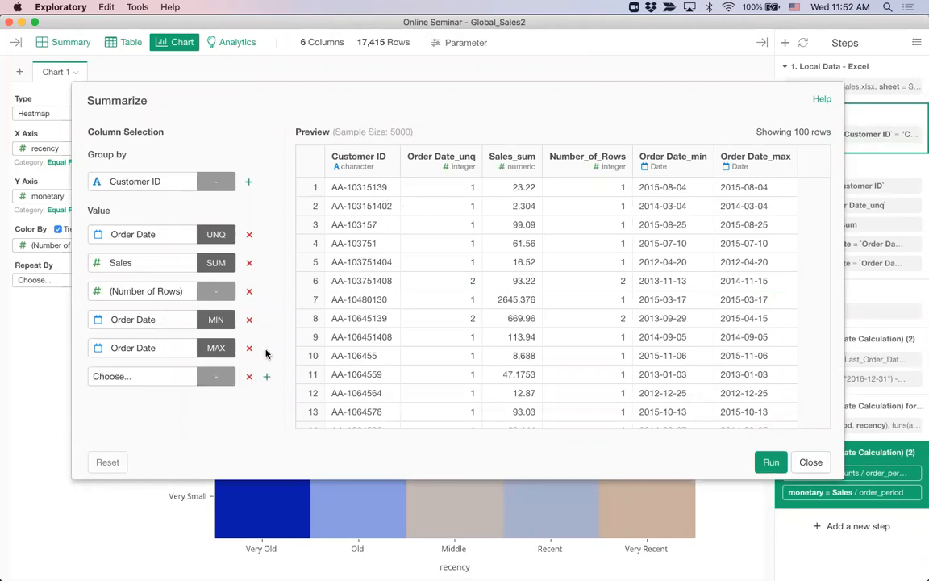
pyautogui.click(119, 378)
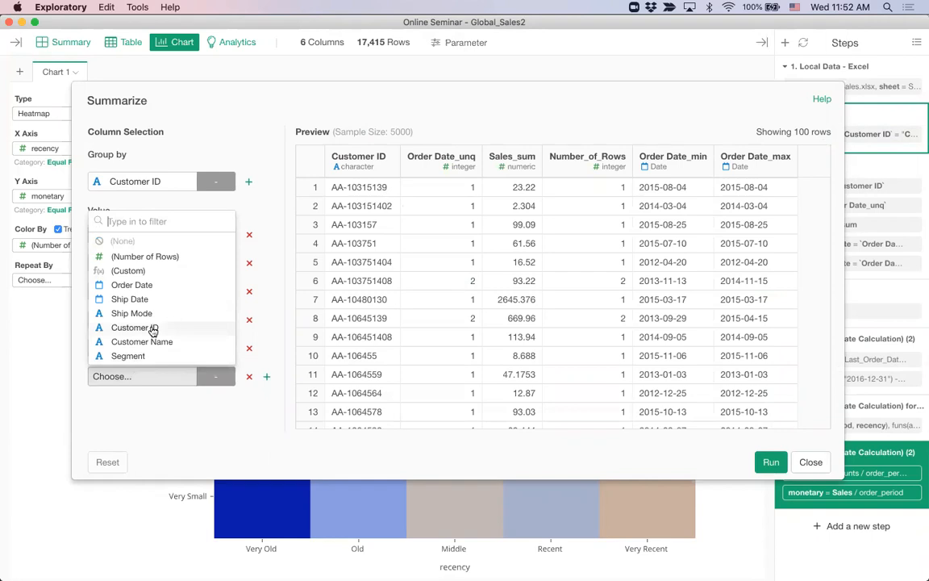
pyautogui.write('cou')
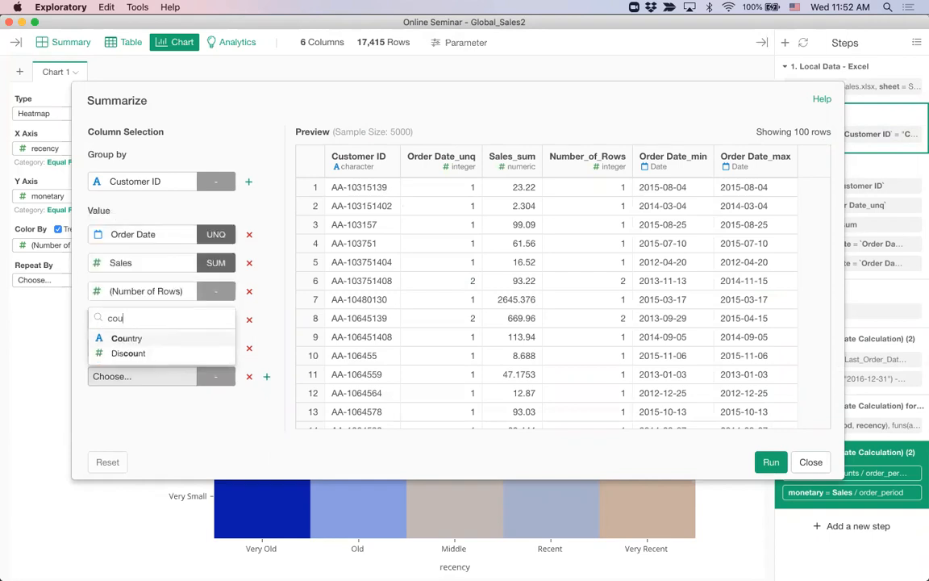
pyautogui.press('Return')
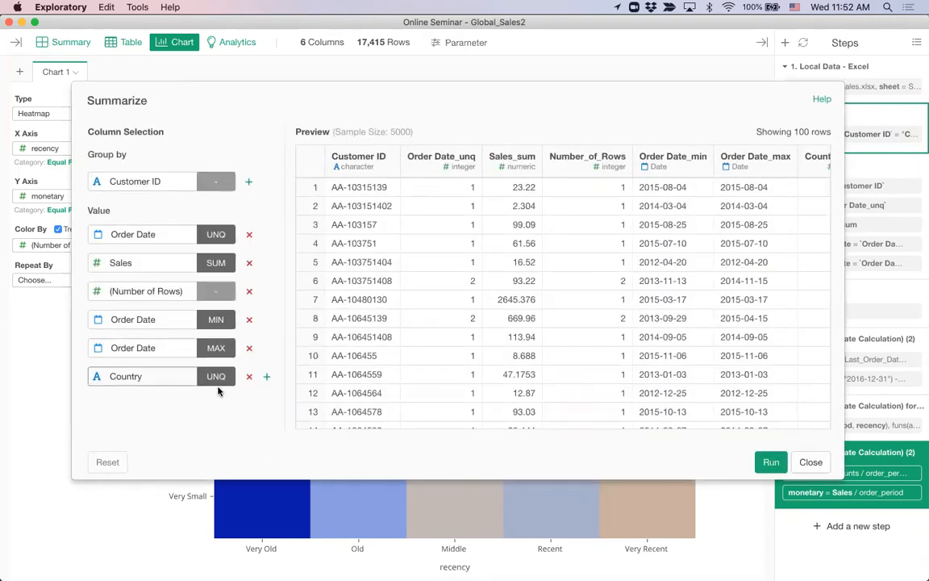
pyautogui.click(216, 377)
pyautogui.hscroll(2, 726, 274)
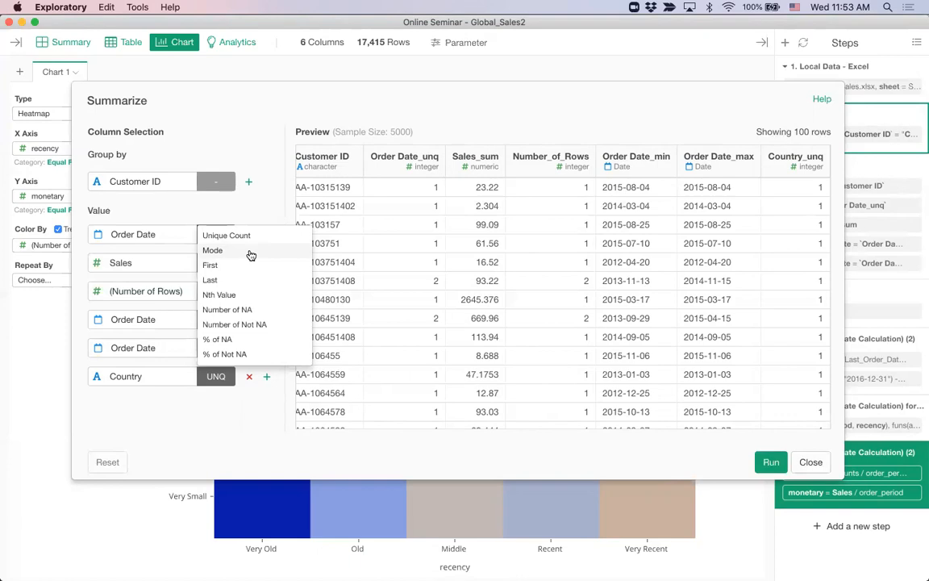
pyautogui.click(251, 255)
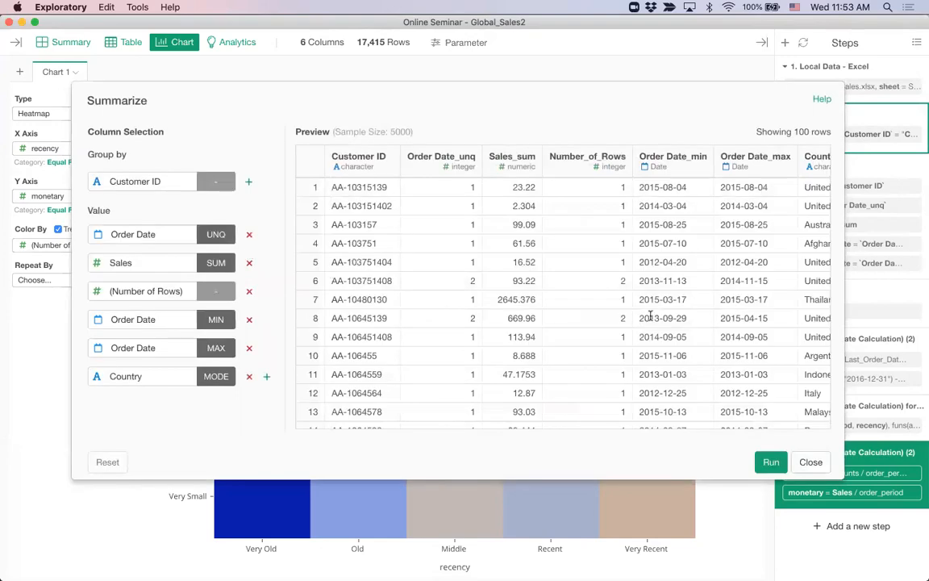
pyautogui.hscroll(3, 650, 315)
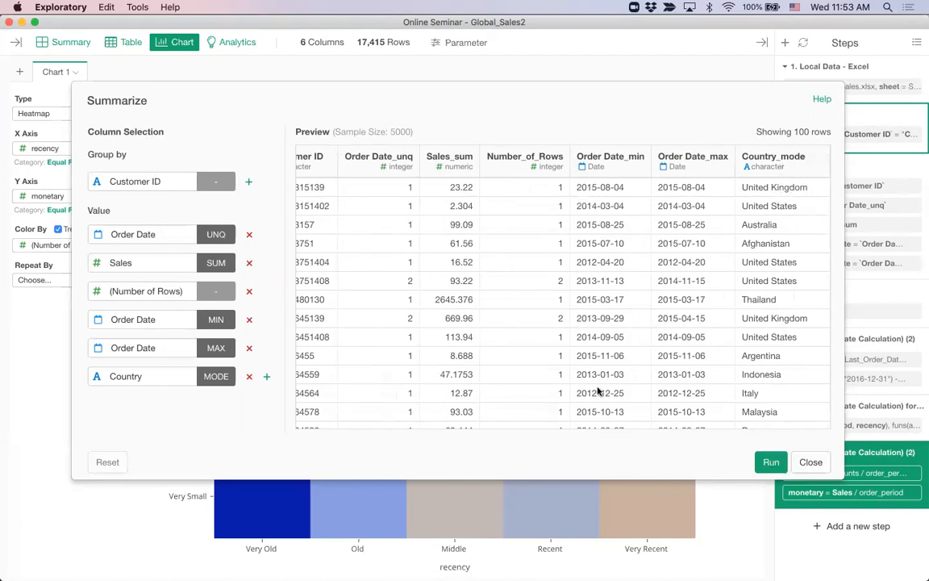
pyautogui.click(770, 460)
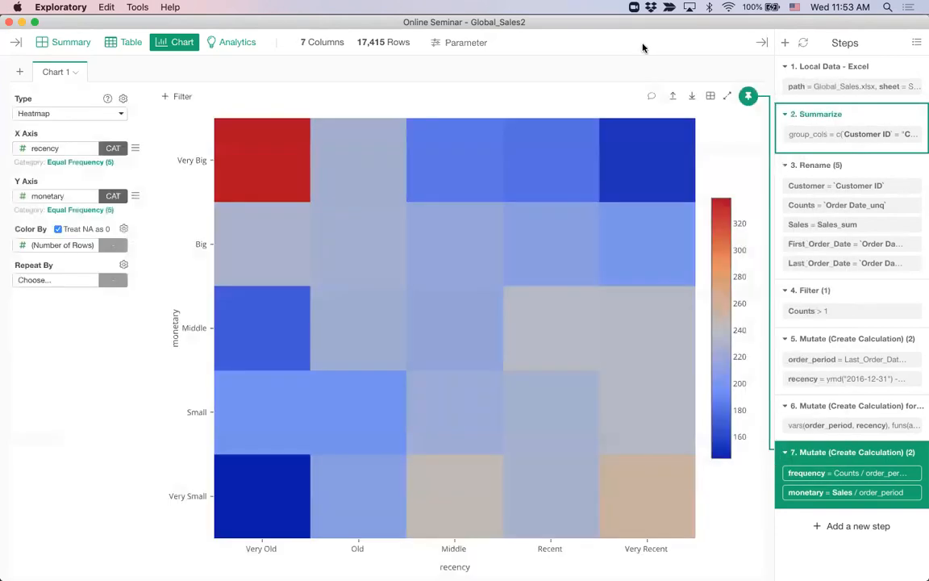
# Check the 7-column summarized table, then add an empty Chart 2
pyautogui.click(122, 45)
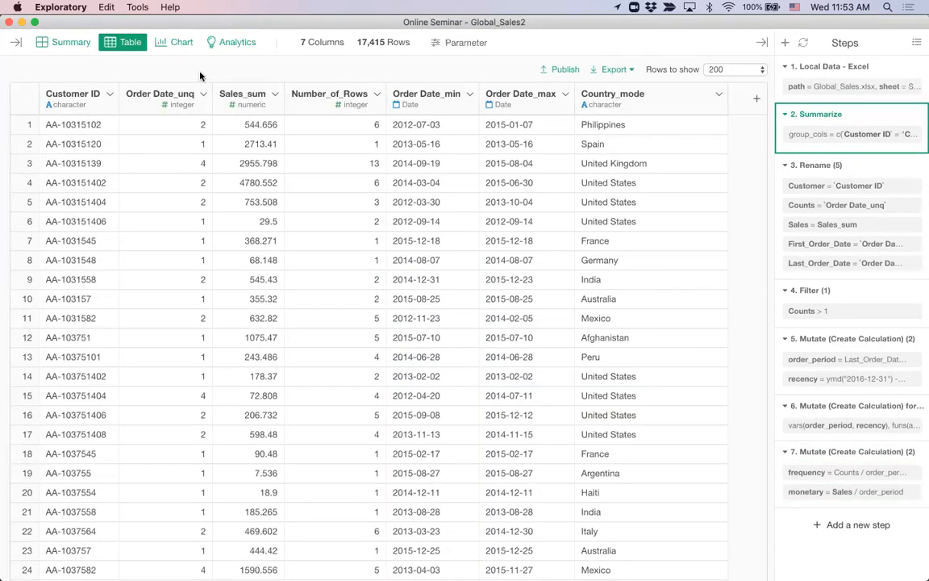
pyautogui.click(177, 41)
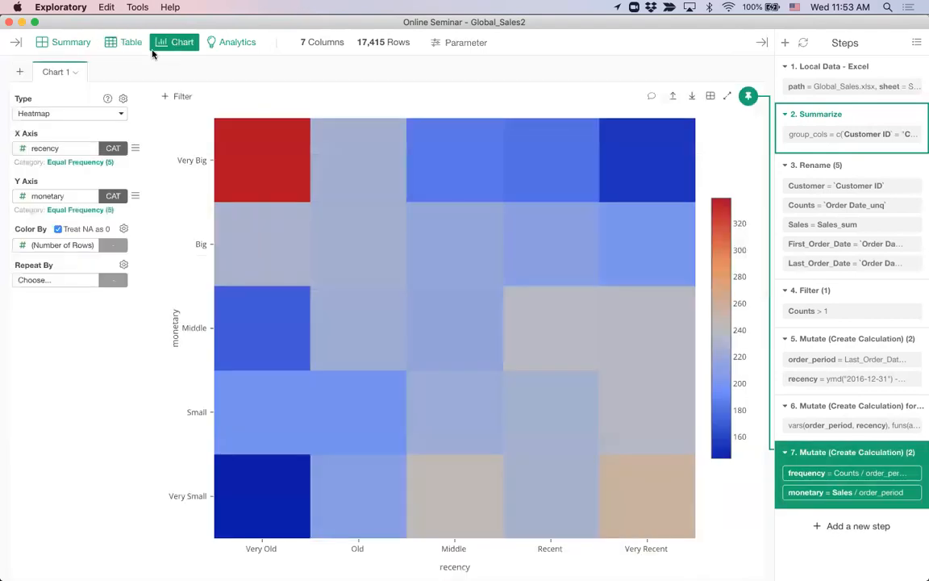
pyautogui.click(20, 74)
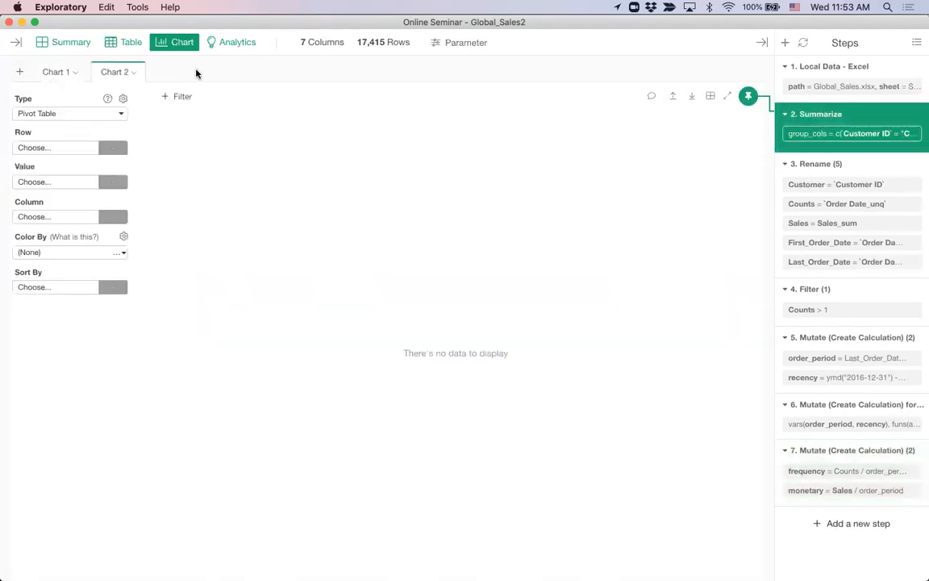
# Make Chart 2 a bar chart of Sales_sum by Country_mode, sorted descending by the Y1 value
pyautogui.click(51, 115)
pyautogui.click(58, 162)
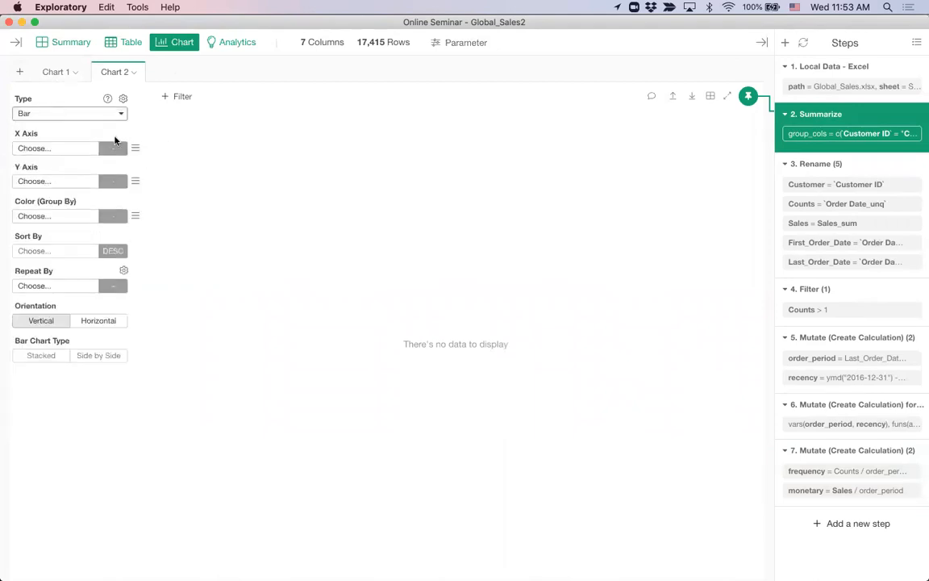
pyautogui.click(34, 152)
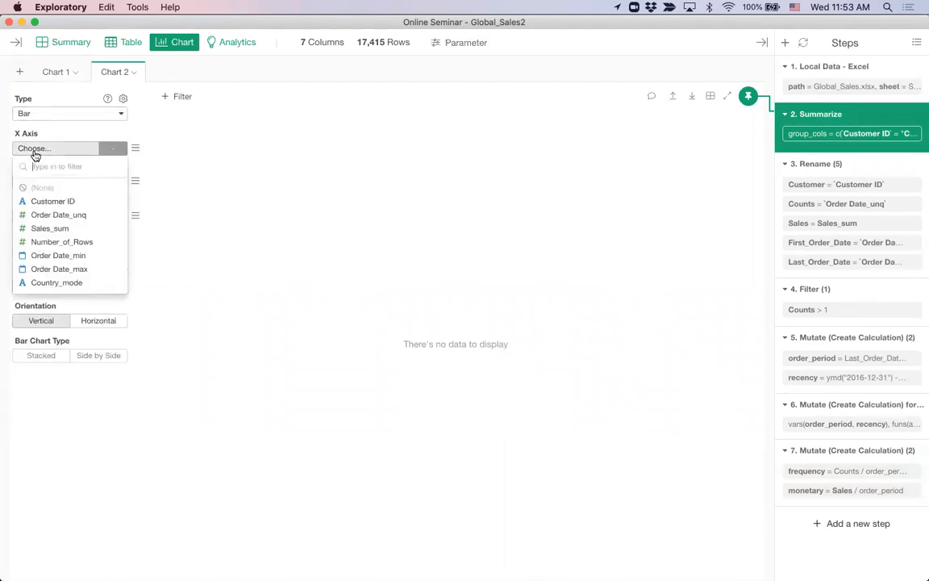
pyautogui.click(76, 284)
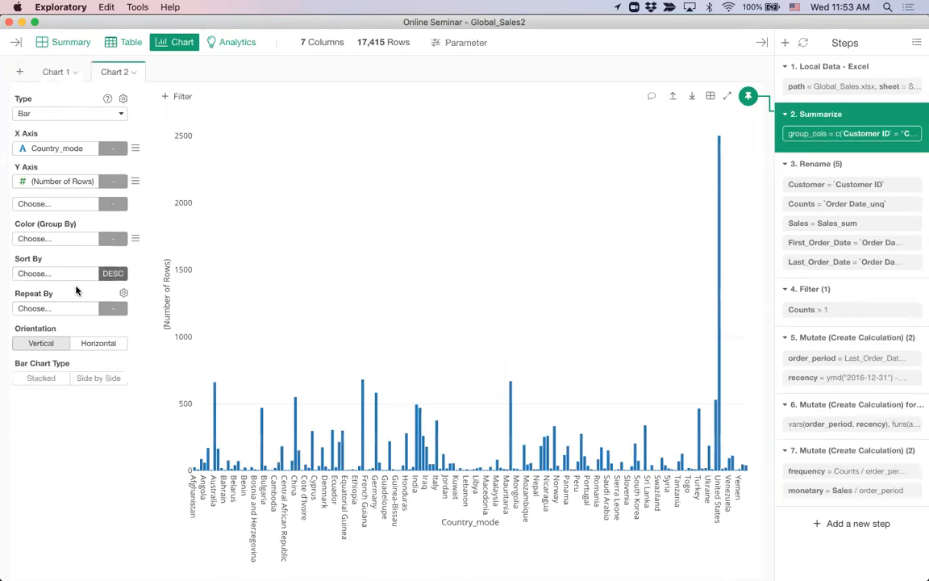
pyautogui.click(45, 274)
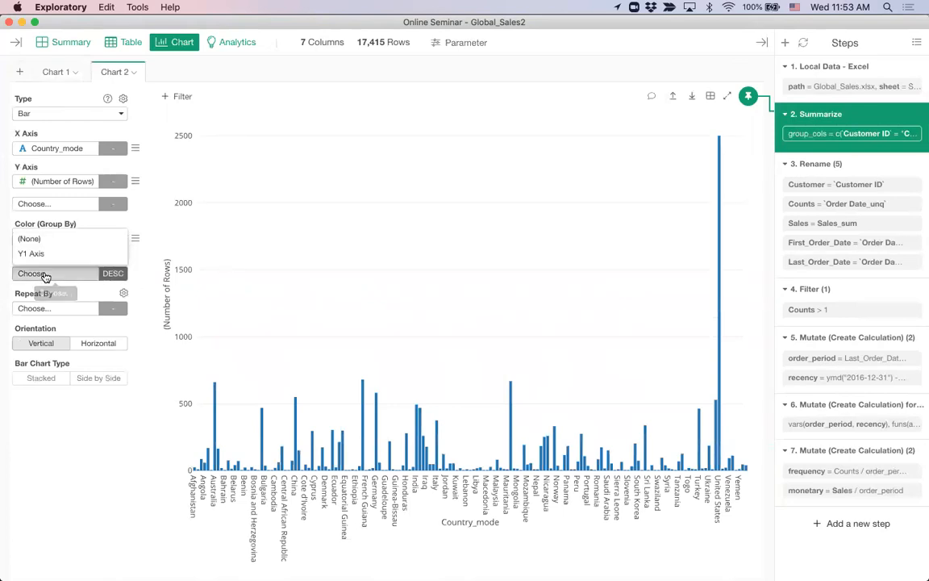
pyautogui.click(49, 254)
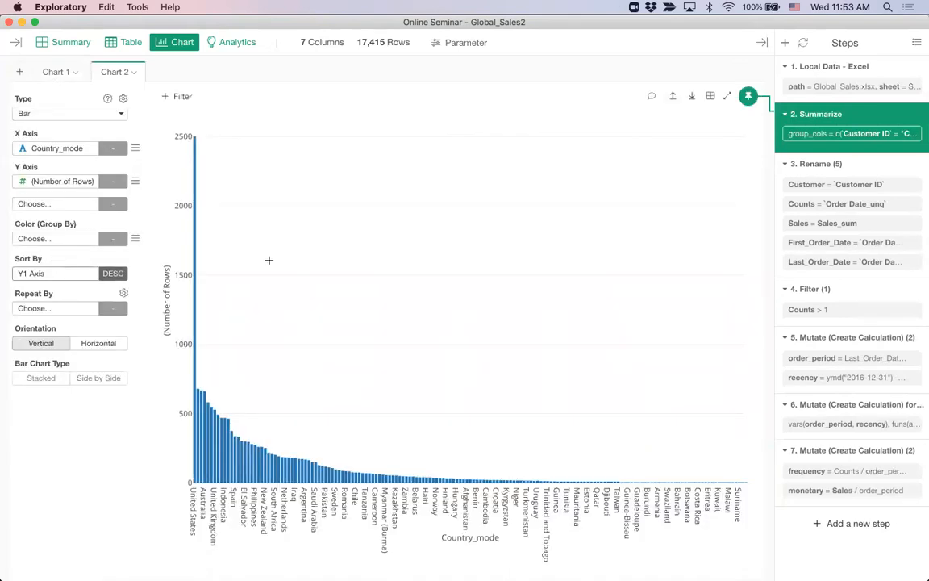
pyautogui.click(47, 184)
pyautogui.click(71, 274)
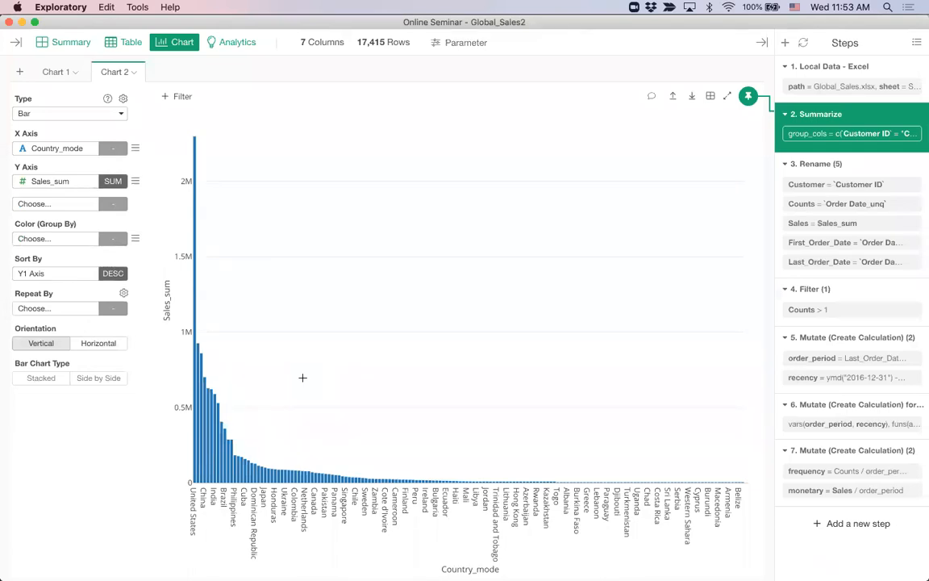
pyautogui.click(67, 45)
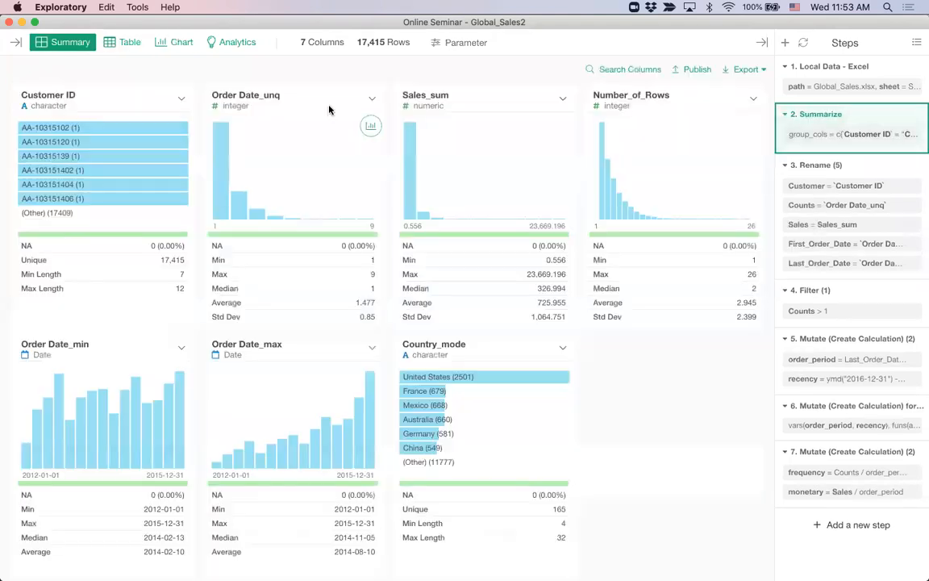
pyautogui.click(536, 515)
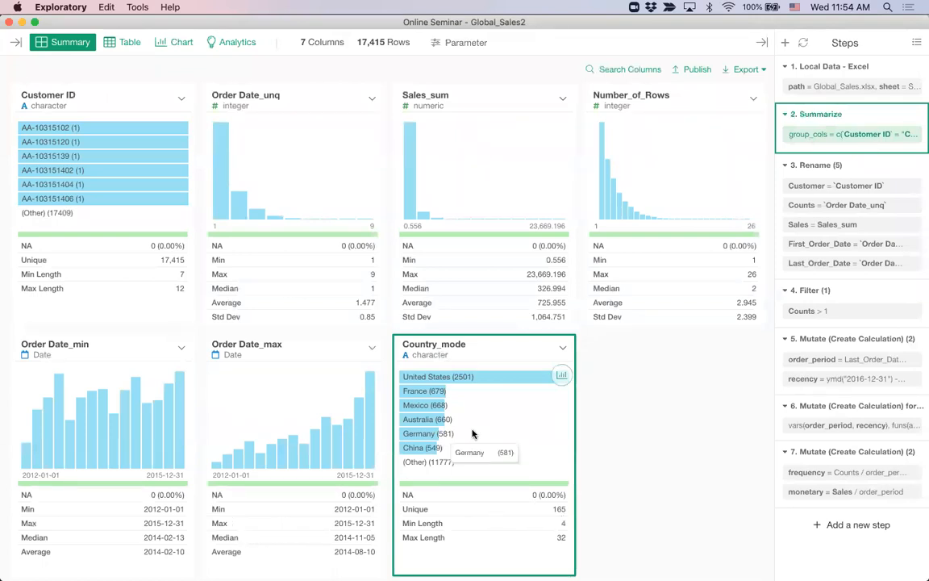
pyautogui.click(179, 45)
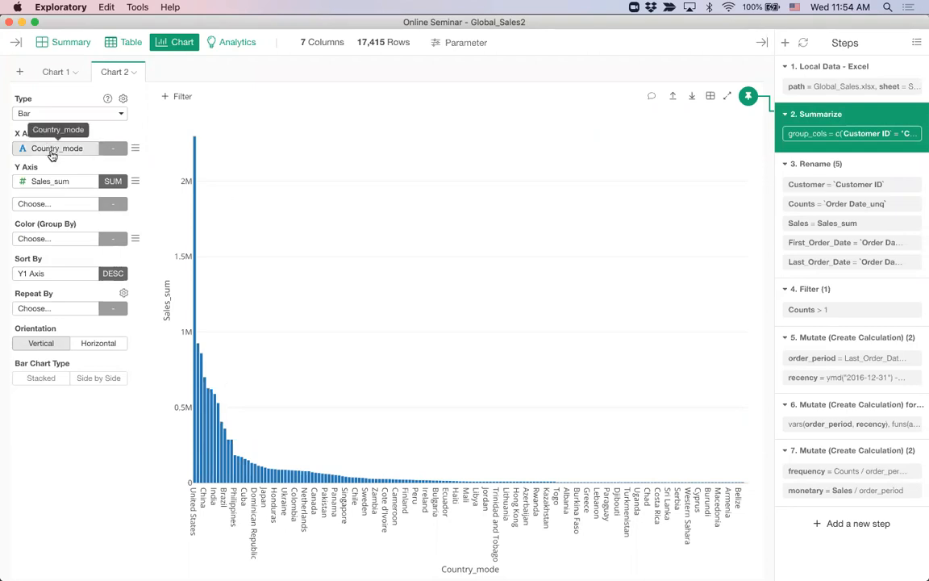
# Limit the Chart 2 X axis to the top 30 countries by Sales_sum
pyautogui.click(134, 151)
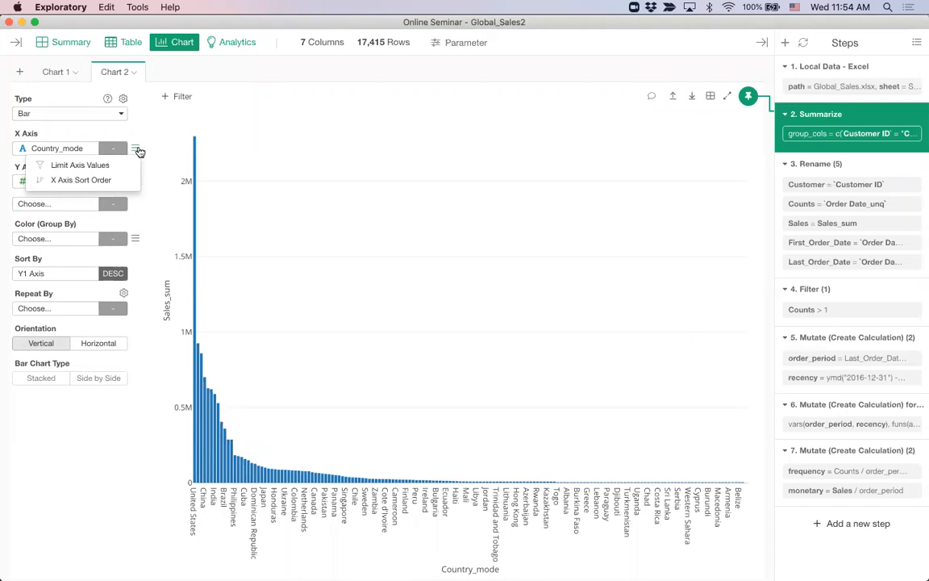
pyautogui.click(101, 167)
pyautogui.click(90, 196)
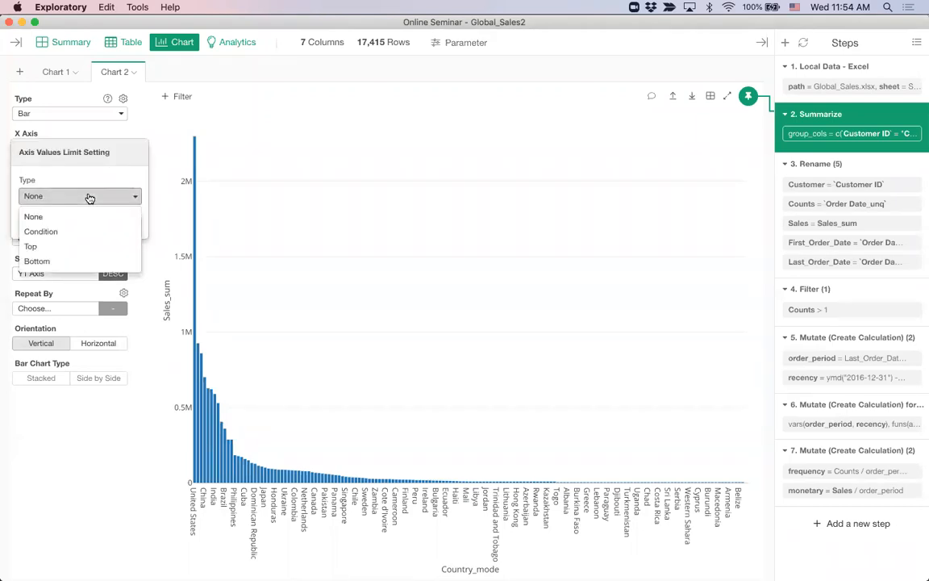
pyautogui.click(82, 247)
pyautogui.click(66, 232)
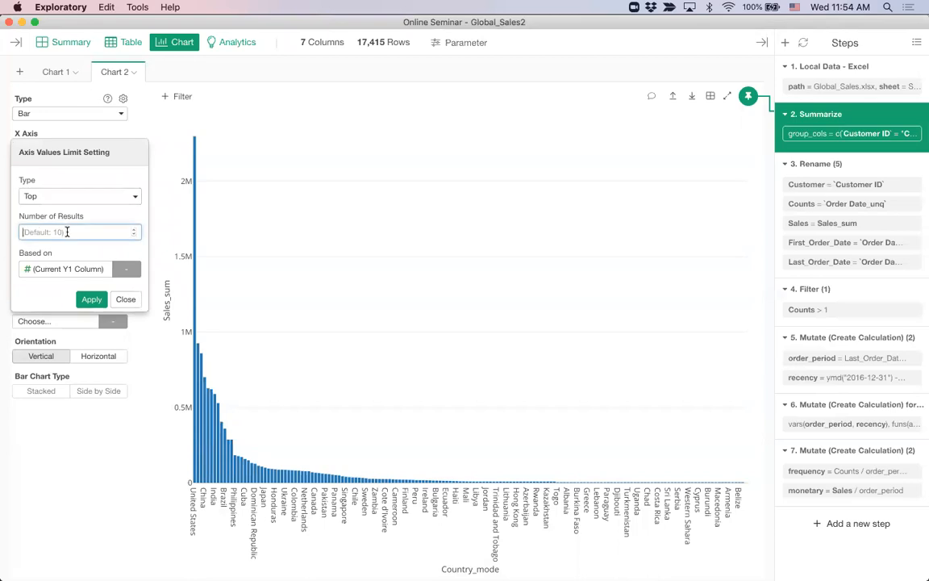
pyautogui.write('30')
pyautogui.click(96, 300)
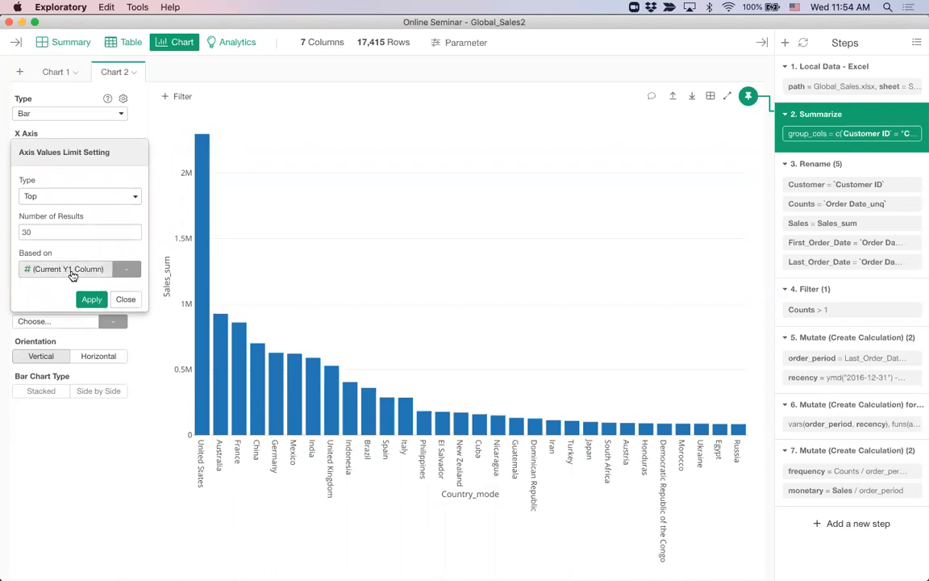
pyautogui.click(124, 300)
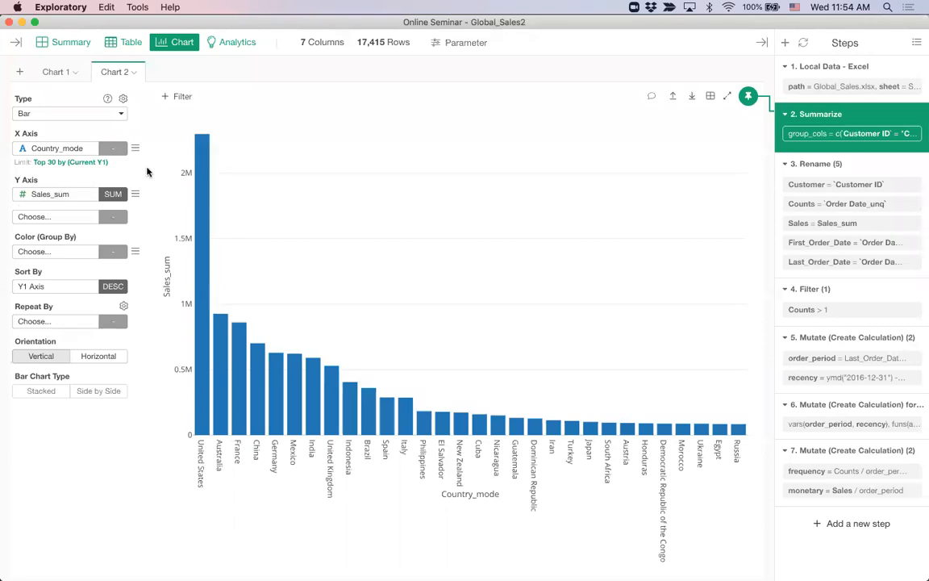
# Base the top 30 country limit on number of rows instead of Sales_sum, then view the Excel import step
pyautogui.click(79, 164)
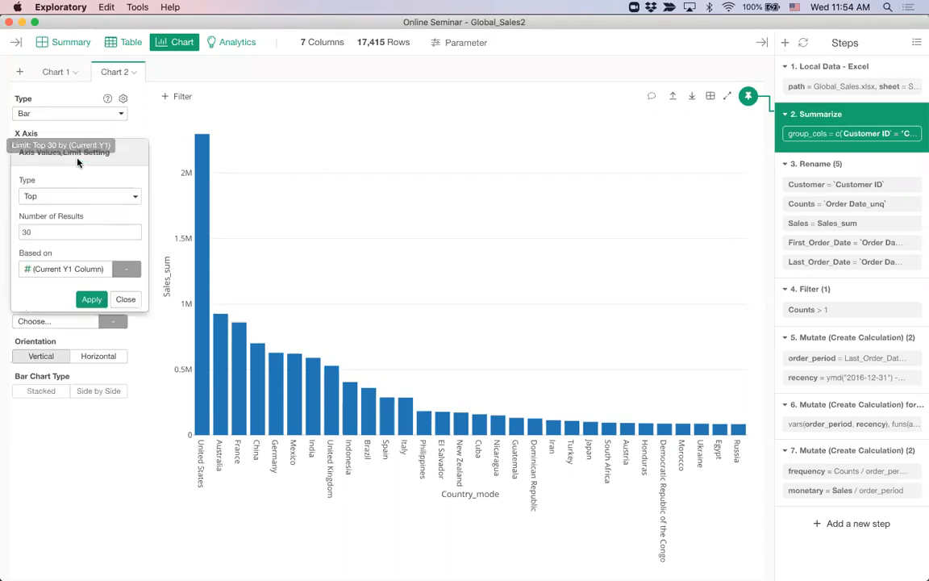
pyautogui.click(70, 269)
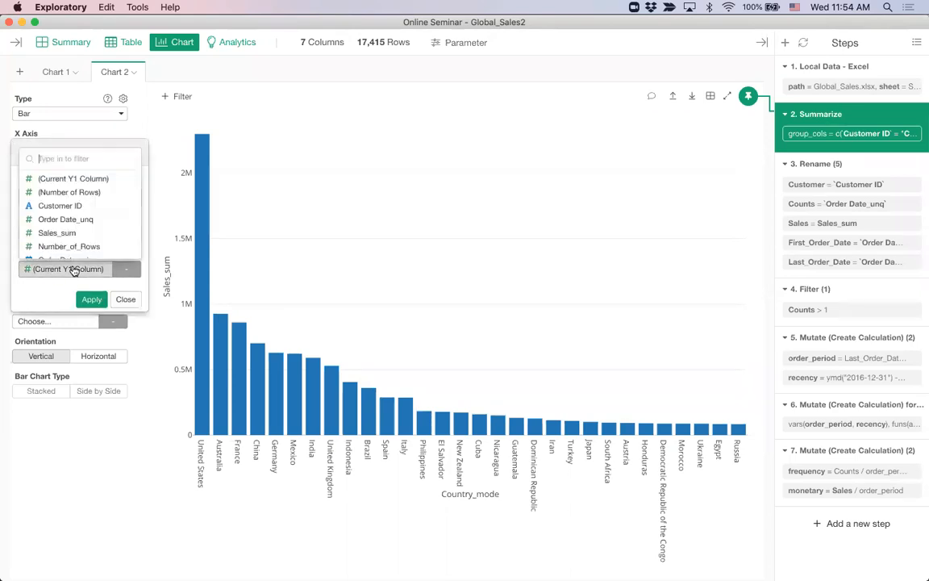
pyautogui.click(95, 193)
pyautogui.click(88, 299)
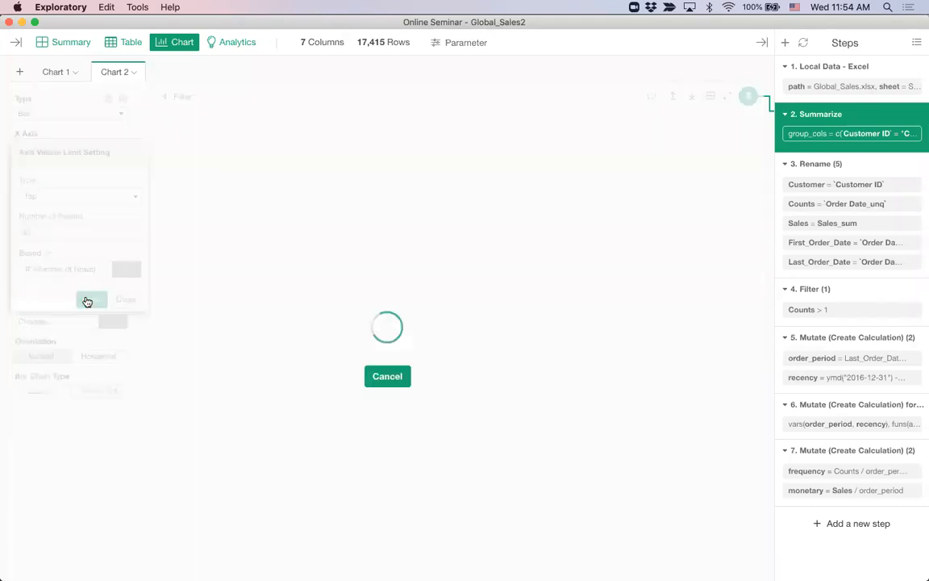
pyautogui.click(126, 299)
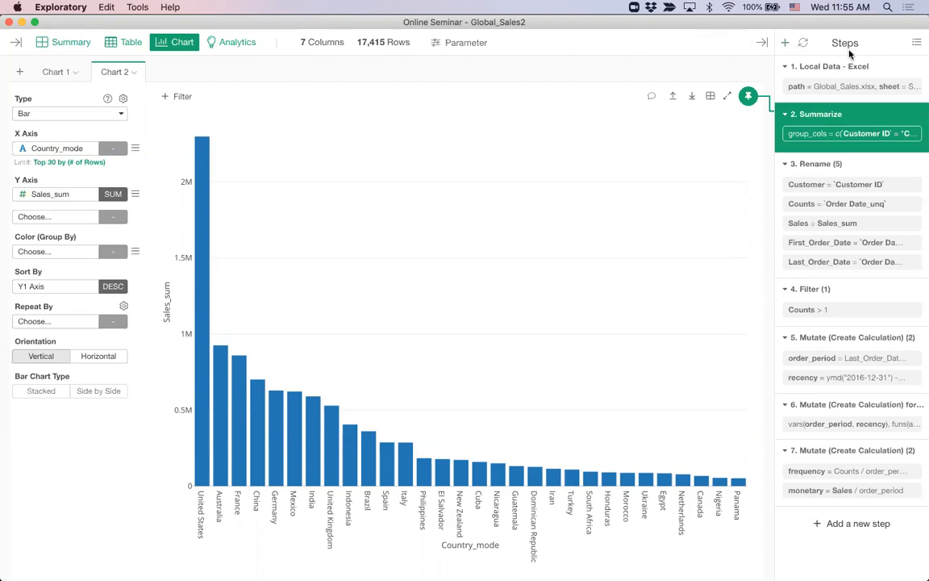
pyautogui.click(829, 71)
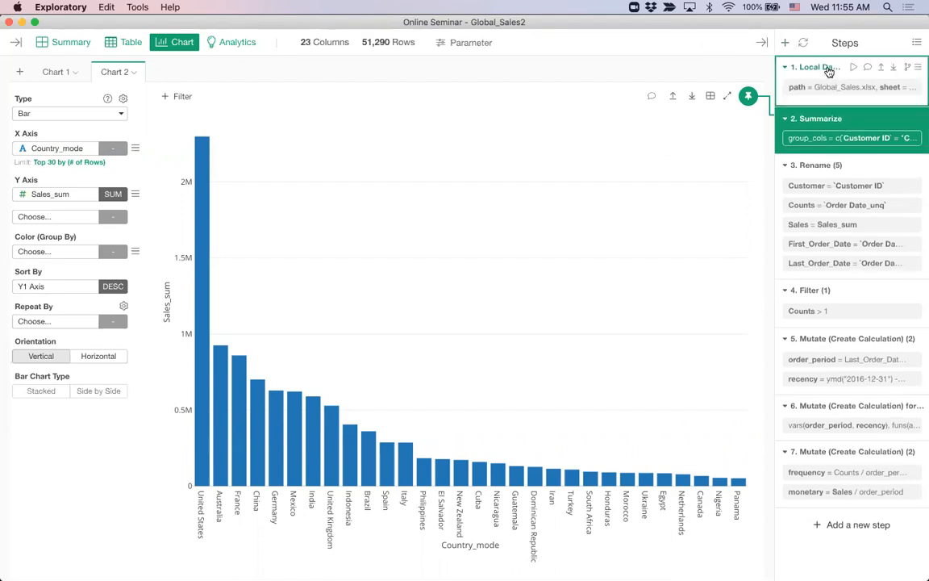
# Show the raw Global_Sales Excel import (23 columns, 51,290 rows) as a table
pyautogui.click(15, 45)
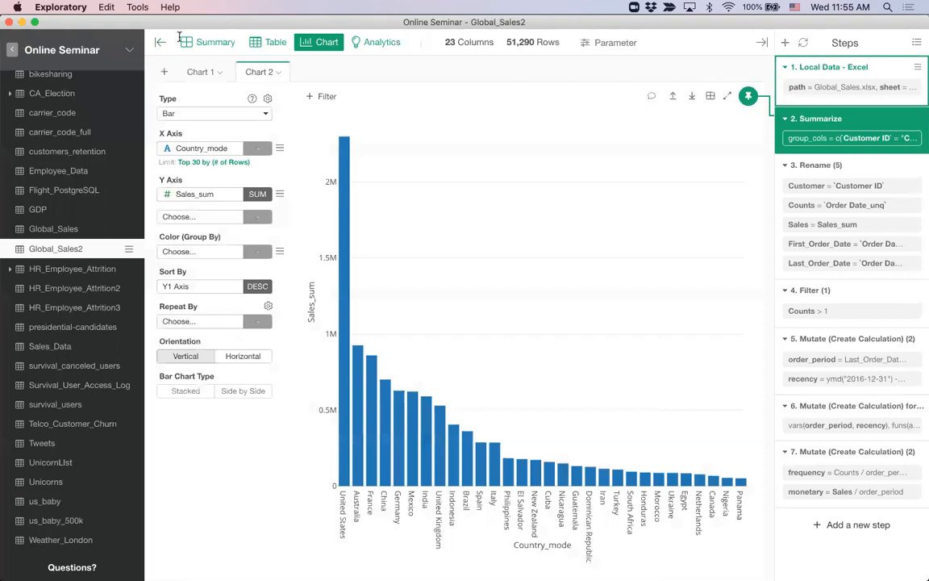
pyautogui.click(158, 45)
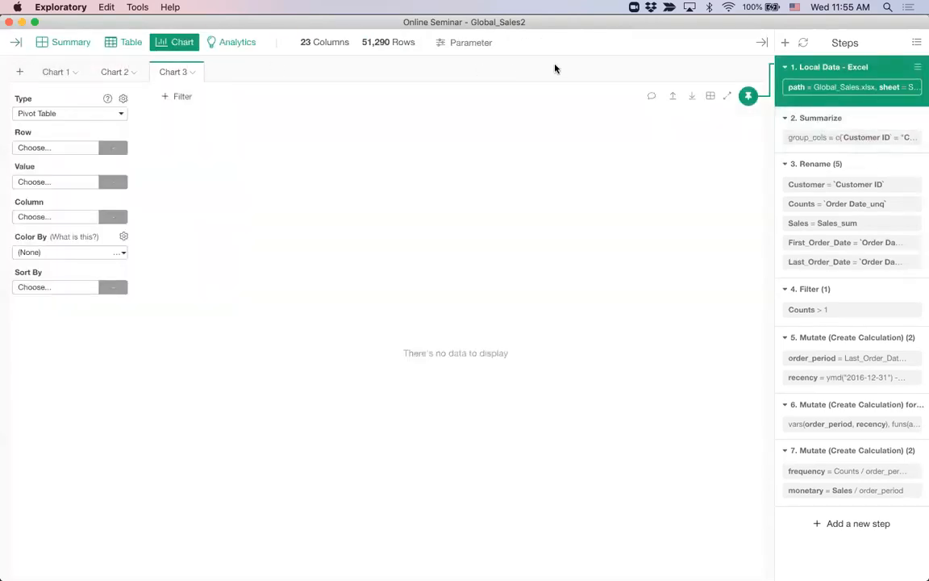
pyautogui.click(125, 45)
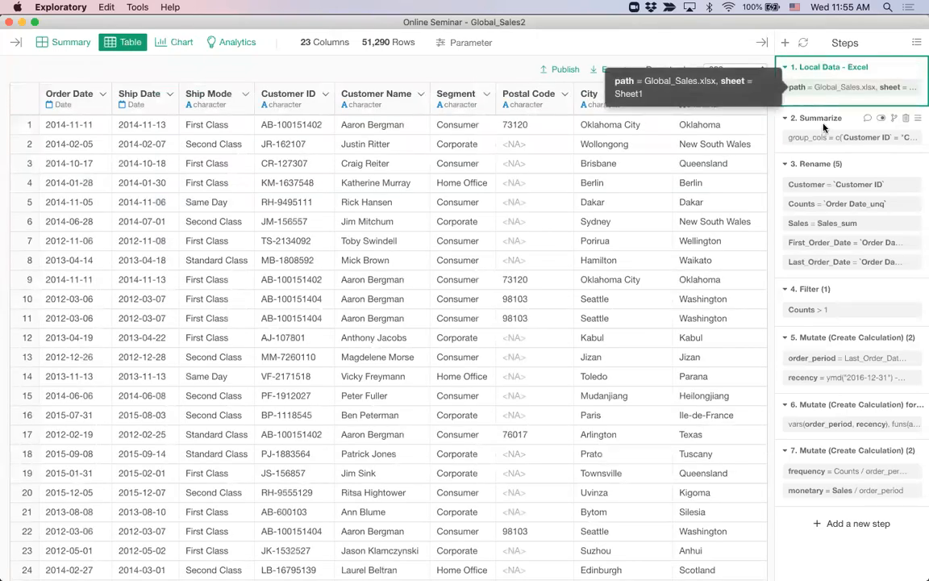
# Make Chart 3 a scatter plot with Sales Comp on the X axis and Sales on the Y axis
pyautogui.click(176, 45)
pyautogui.click(48, 114)
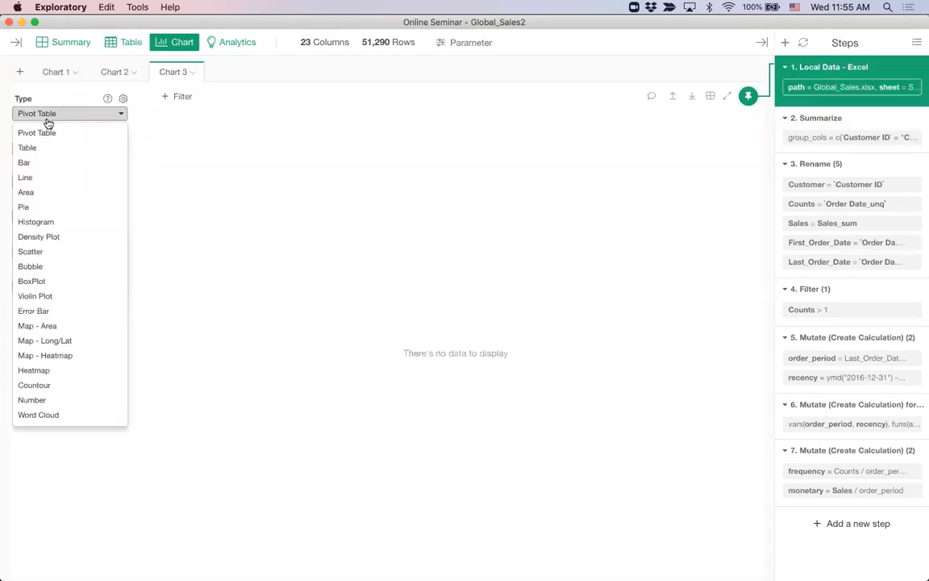
pyautogui.click(67, 256)
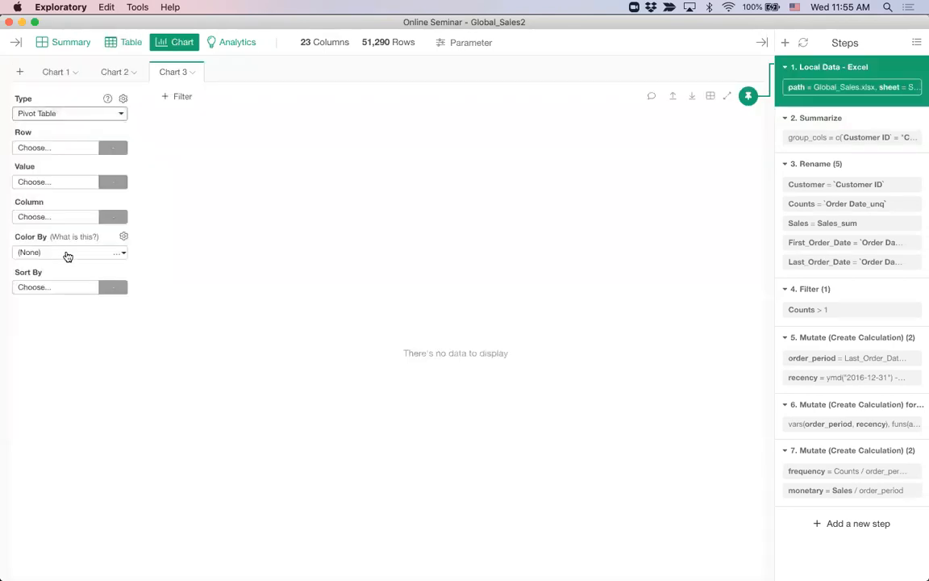
pyautogui.click(62, 149)
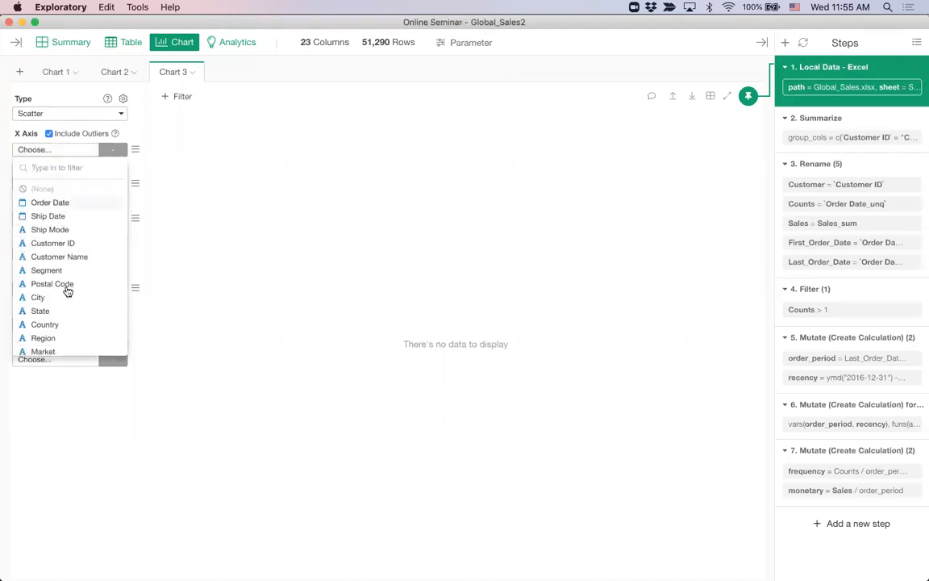
pyautogui.scroll(-4, 68, 292)
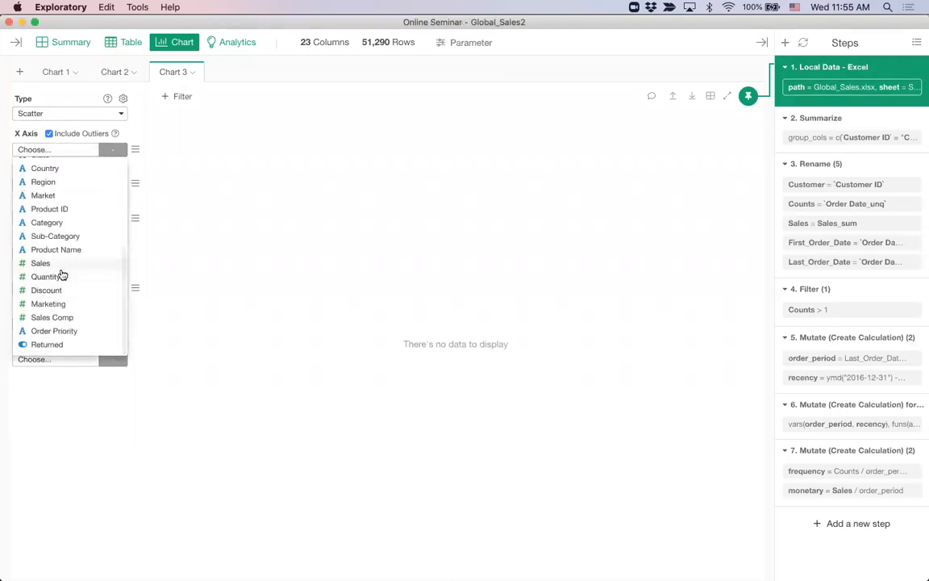
pyautogui.click(73, 318)
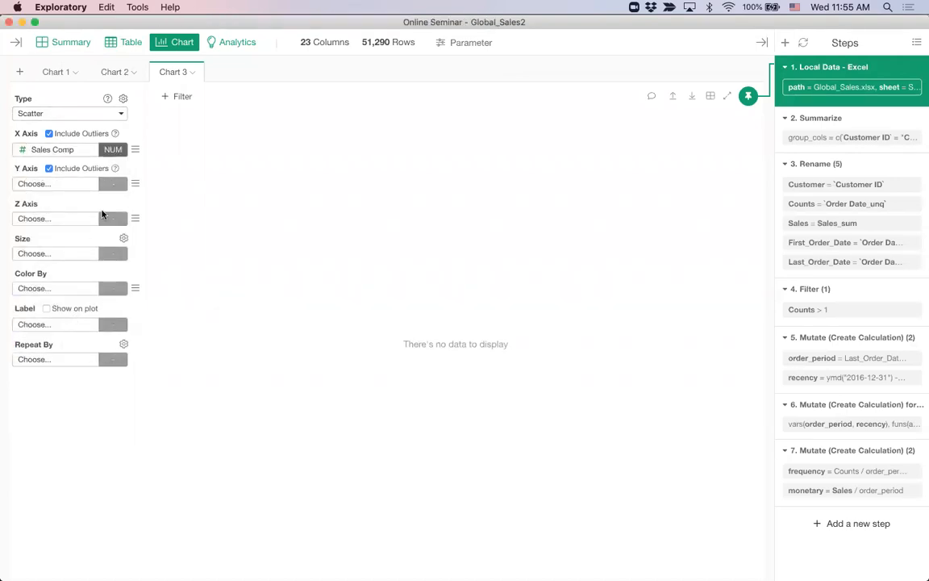
pyautogui.click(36, 185)
pyautogui.scroll(-4, 64, 334)
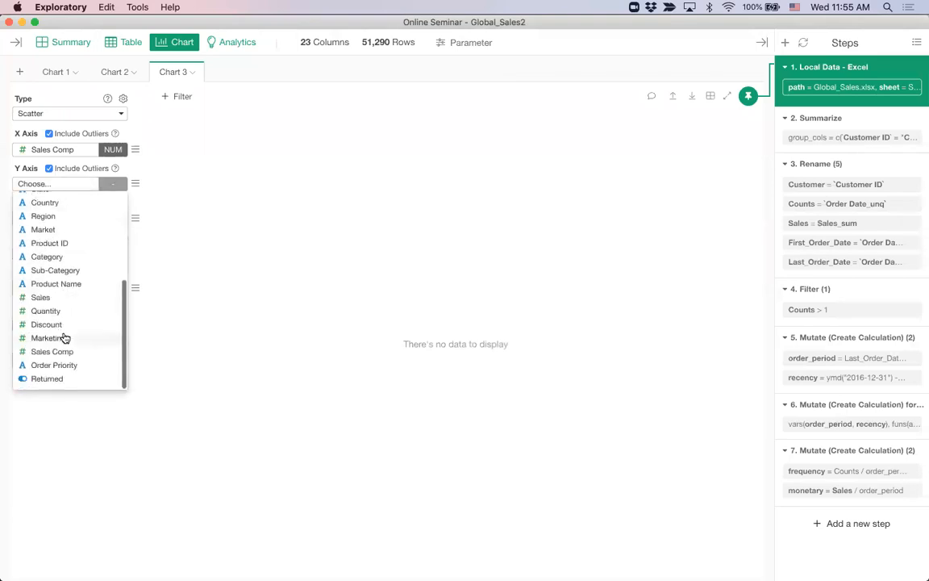
pyautogui.click(40, 296)
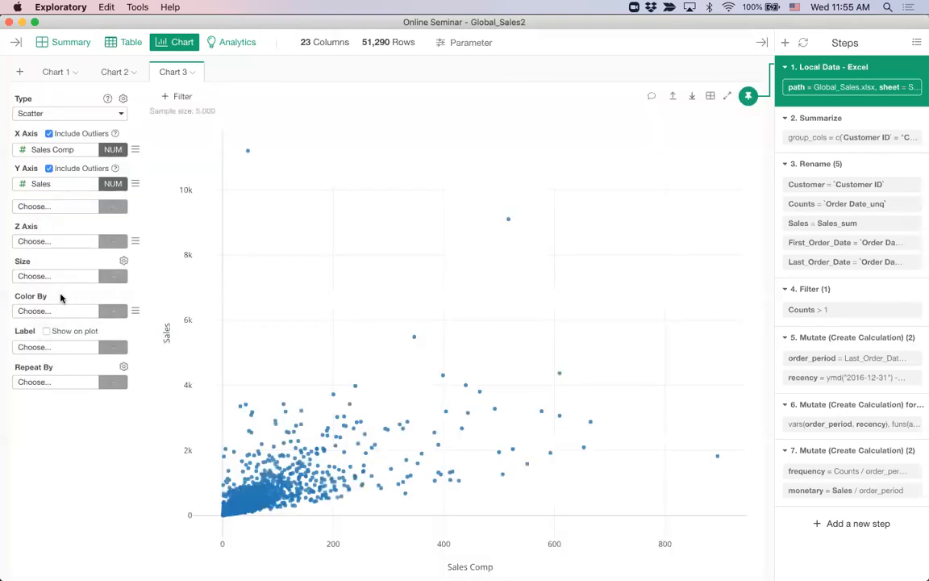
# Add a linear regression trend line to the Sales vs Sales Comp scatter (R squared about 0.59)
pyautogui.click(135, 184)
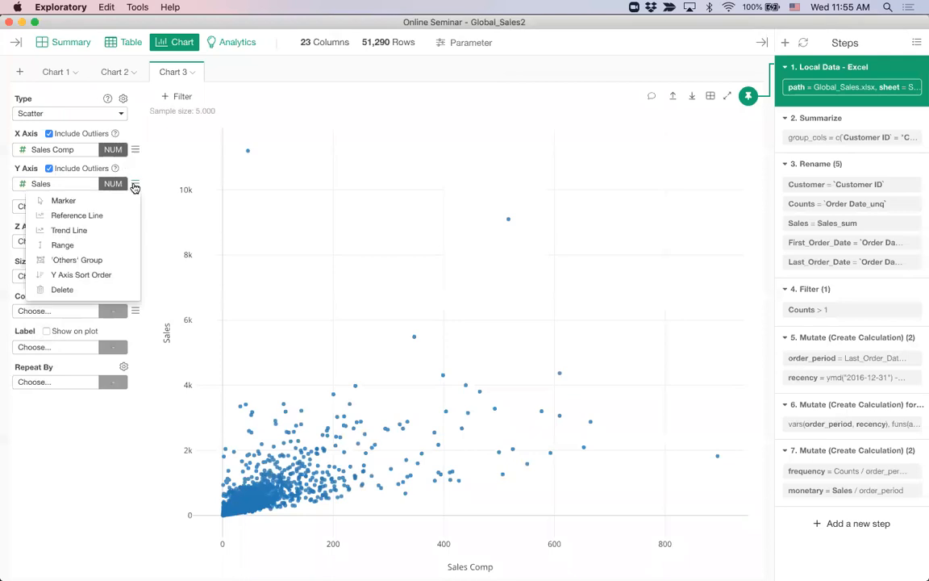
pyautogui.click(69, 230)
pyautogui.click(47, 245)
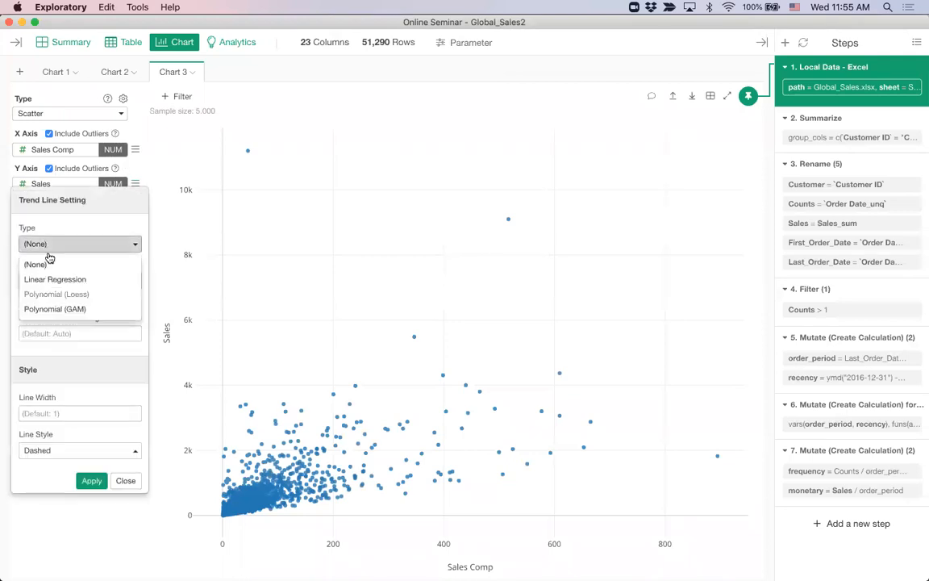
pyautogui.click(67, 279)
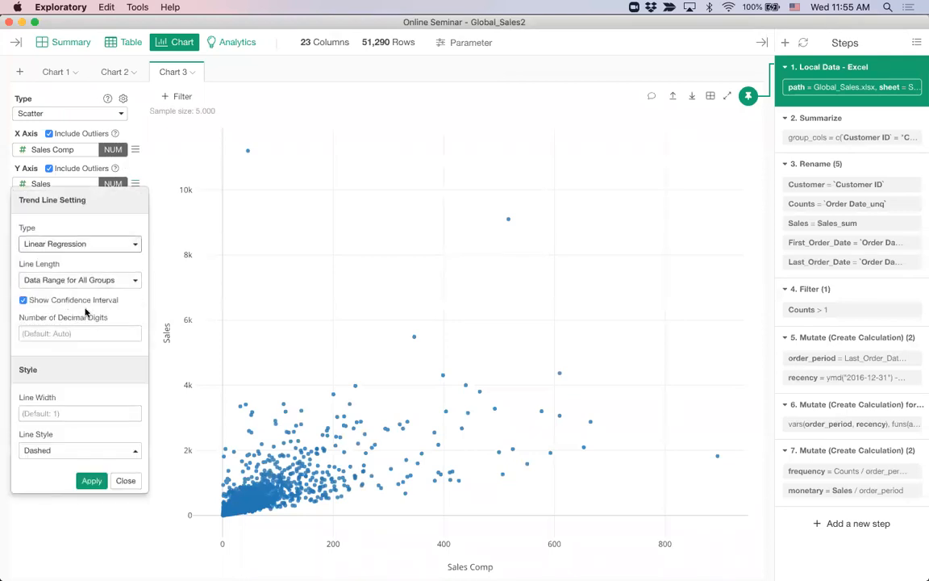
pyautogui.click(89, 480)
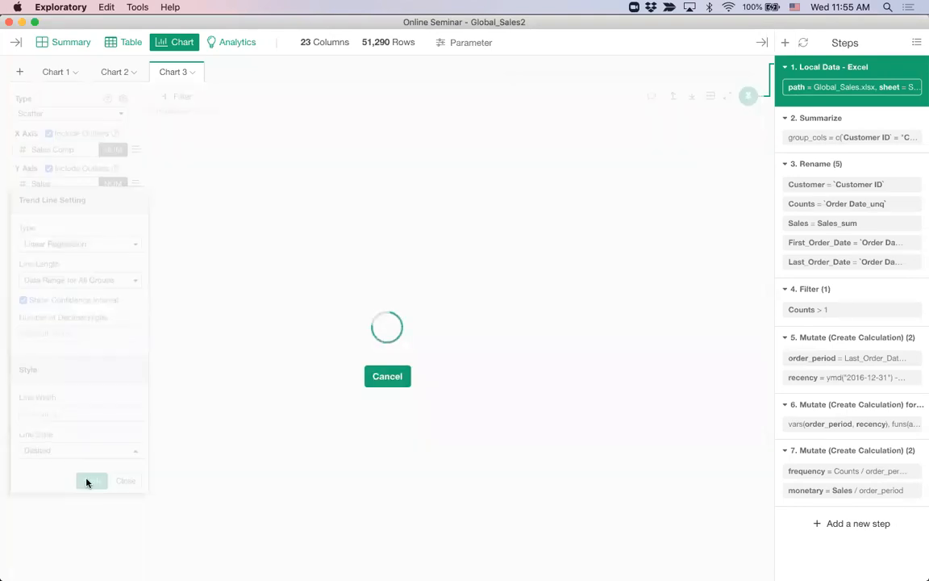
pyautogui.moveTo(642, 349)
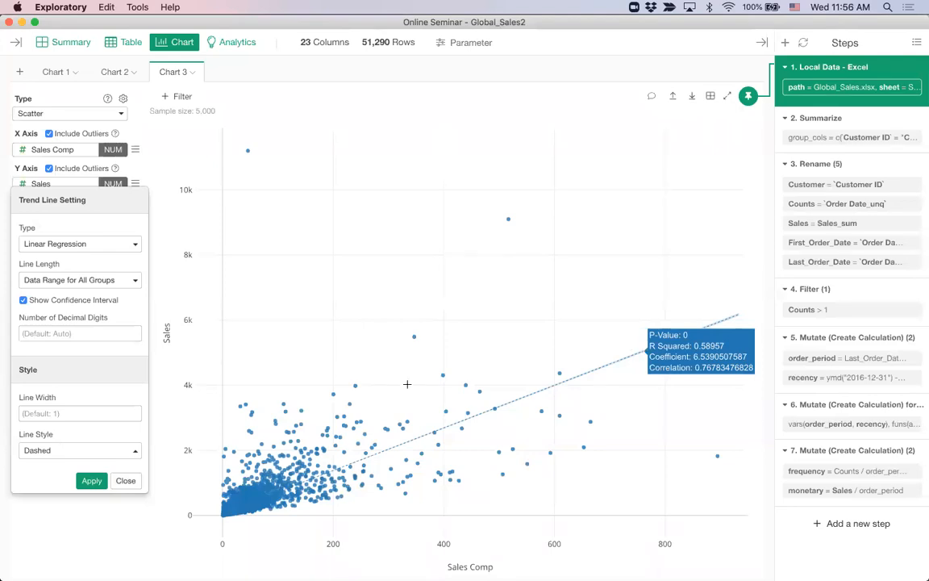
pyautogui.click(125, 481)
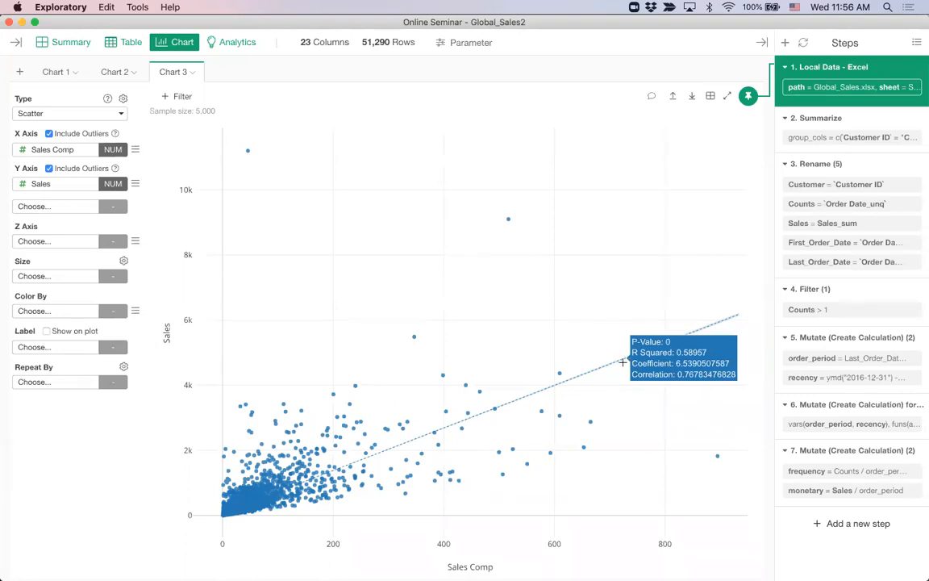
# Exclude Sales and Sales Comp outliers from the Chart 3 scatter and add a new Chart 4
pyautogui.click(49, 168)
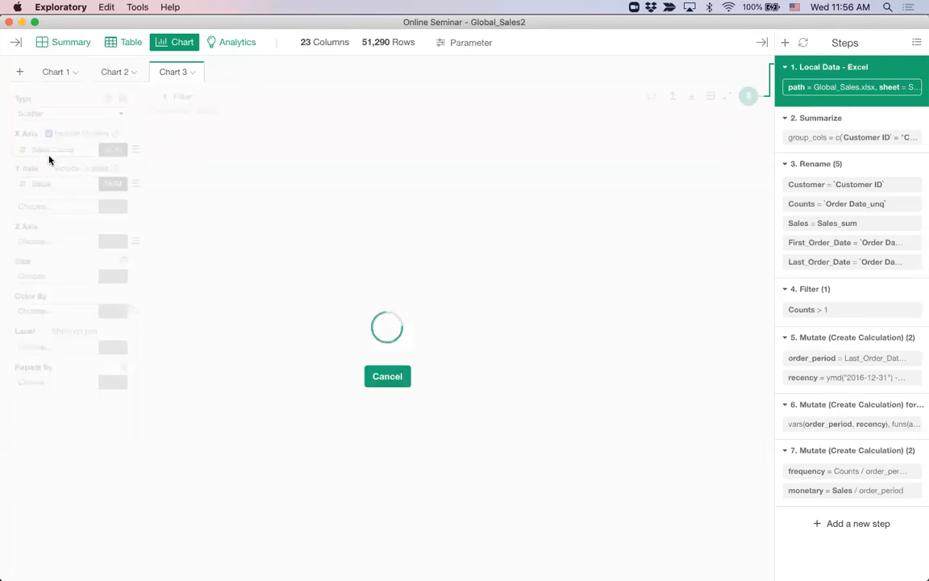
pyautogui.click(48, 135)
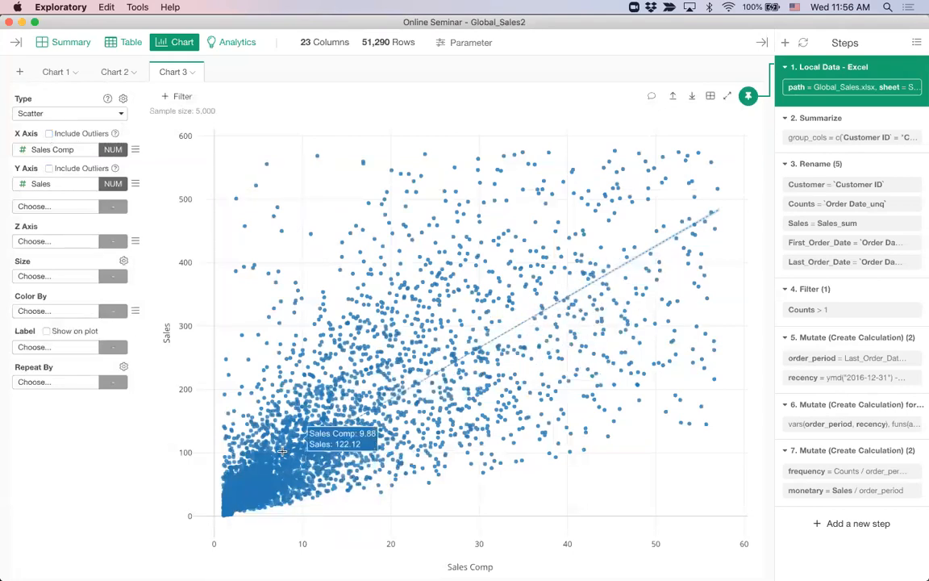
pyautogui.moveTo(521, 319)
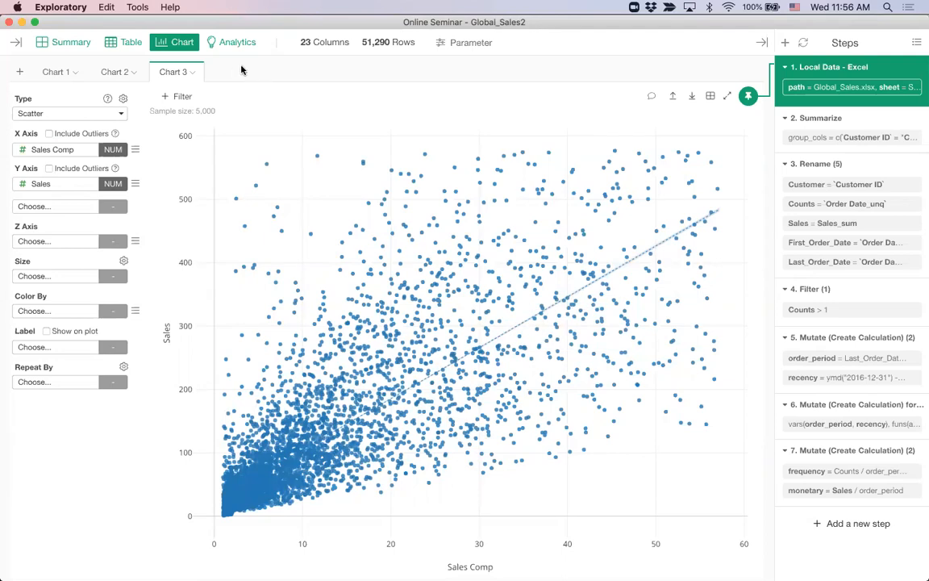
pyautogui.click(21, 73)
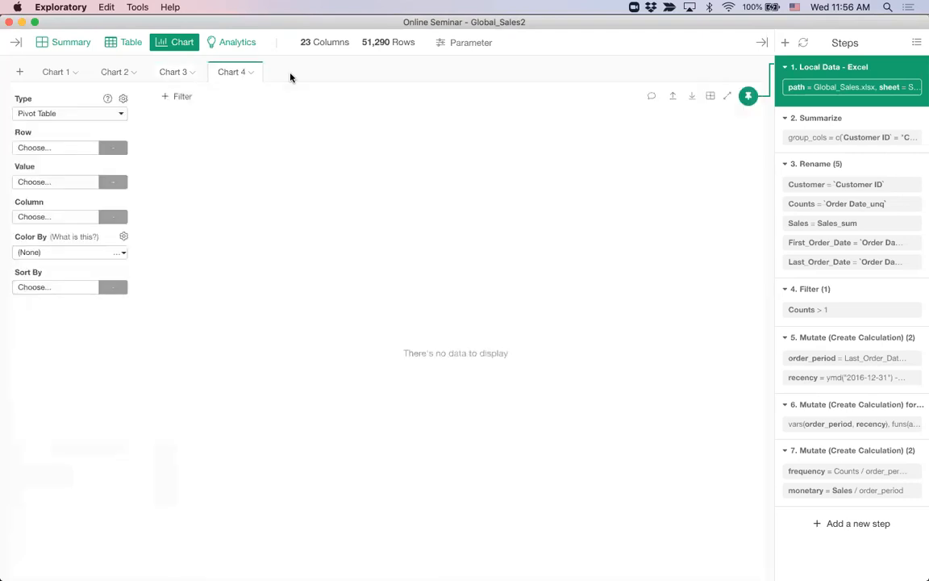
# Make Chart 4 a box plot of Sales grouped by Region
pyautogui.click(49, 113)
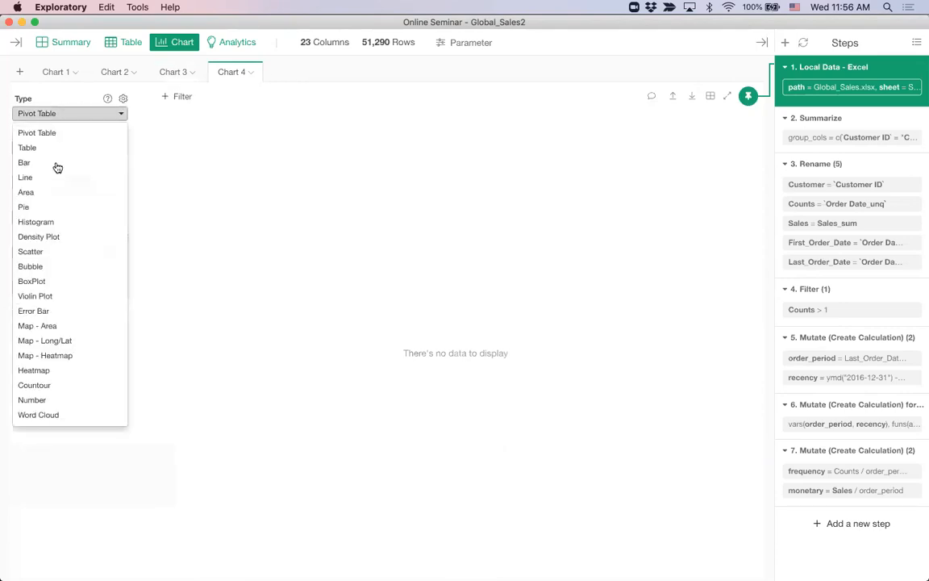
pyautogui.click(59, 273)
pyautogui.click(61, 118)
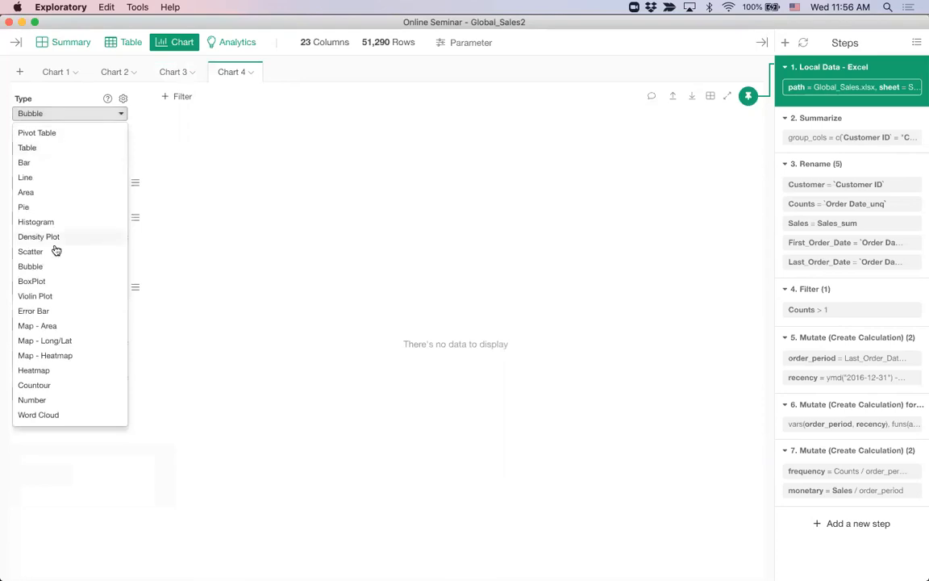
pyautogui.click(58, 280)
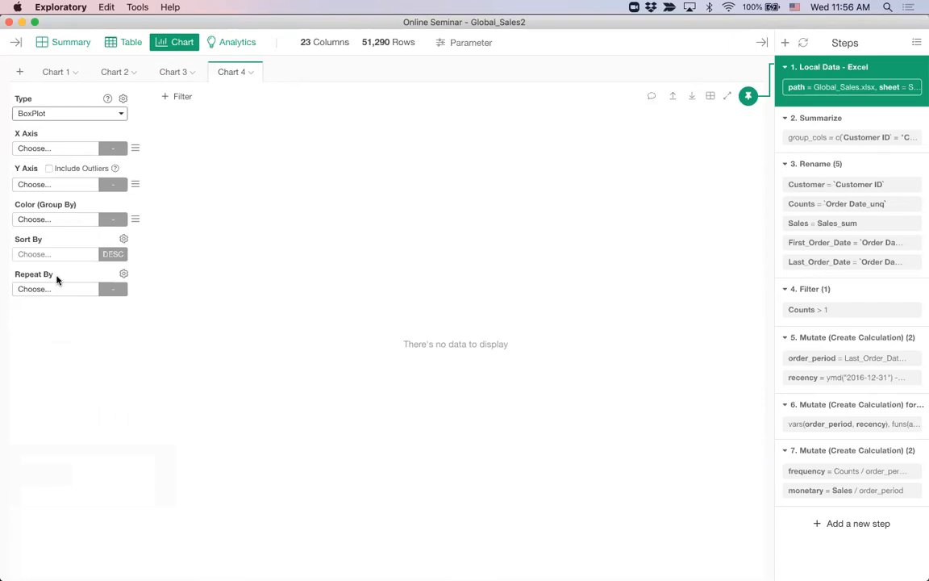
pyautogui.click(64, 149)
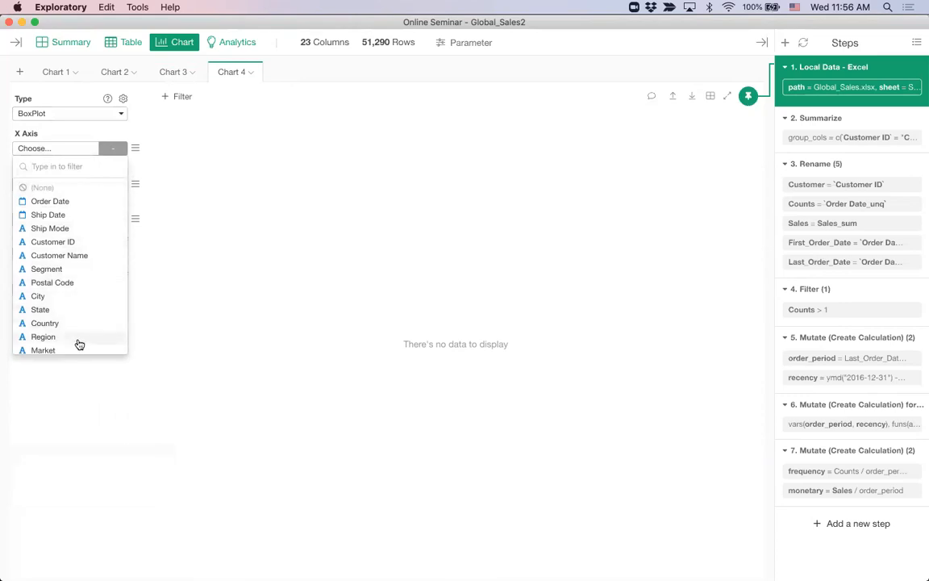
pyautogui.click(79, 337)
pyautogui.click(82, 186)
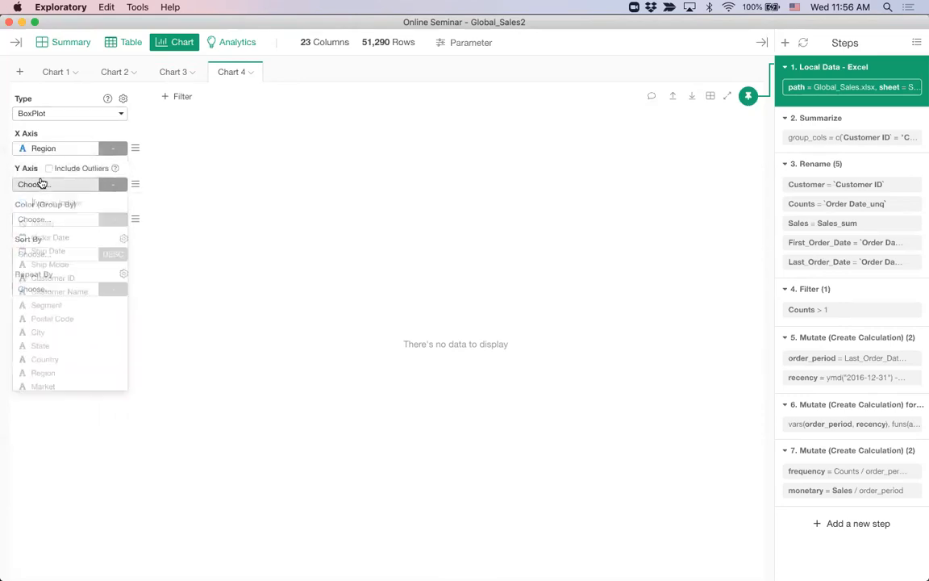
pyautogui.scroll(-5, 56, 299)
pyautogui.click(63, 300)
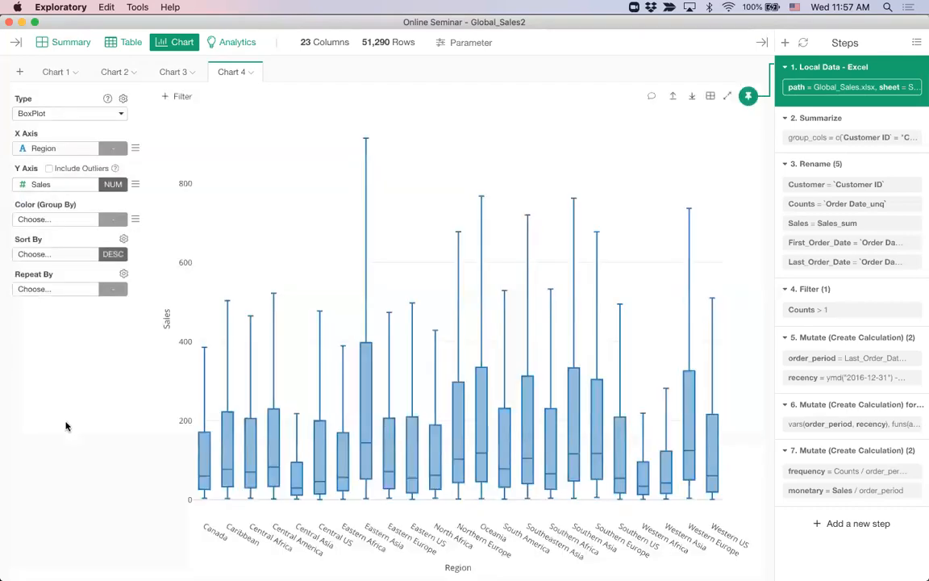
pyautogui.moveTo(387, 354)
pyautogui.click(44, 152)
# Regroup the Chart 4 box plot by Sales Comp and compare it with Chart 3
pyautogui.scroll(-5, 68, 313)
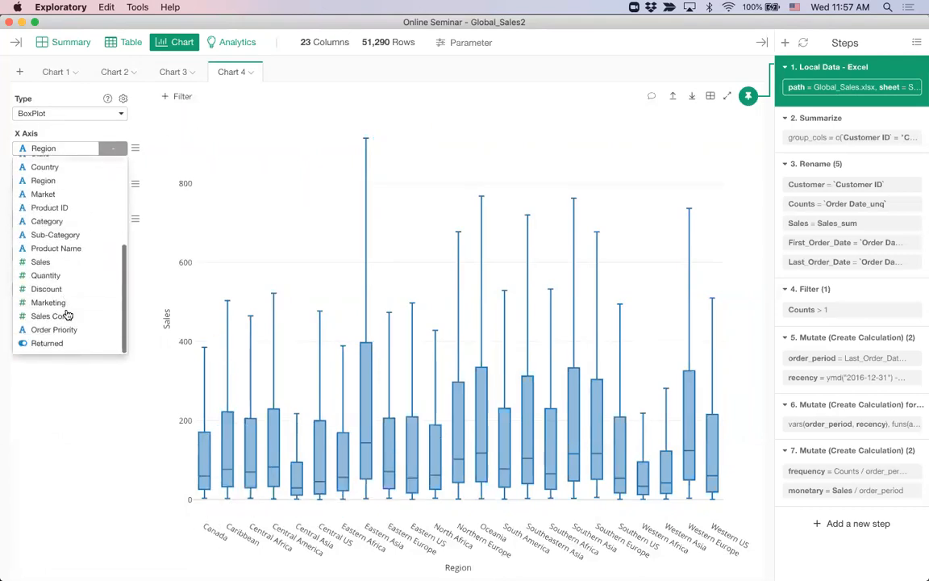
pyautogui.click(69, 315)
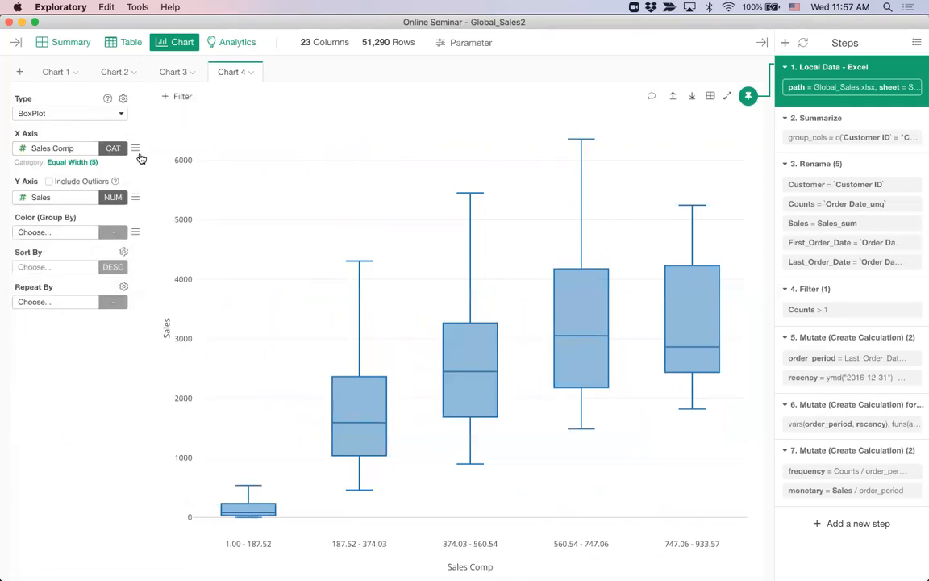
pyautogui.click(170, 74)
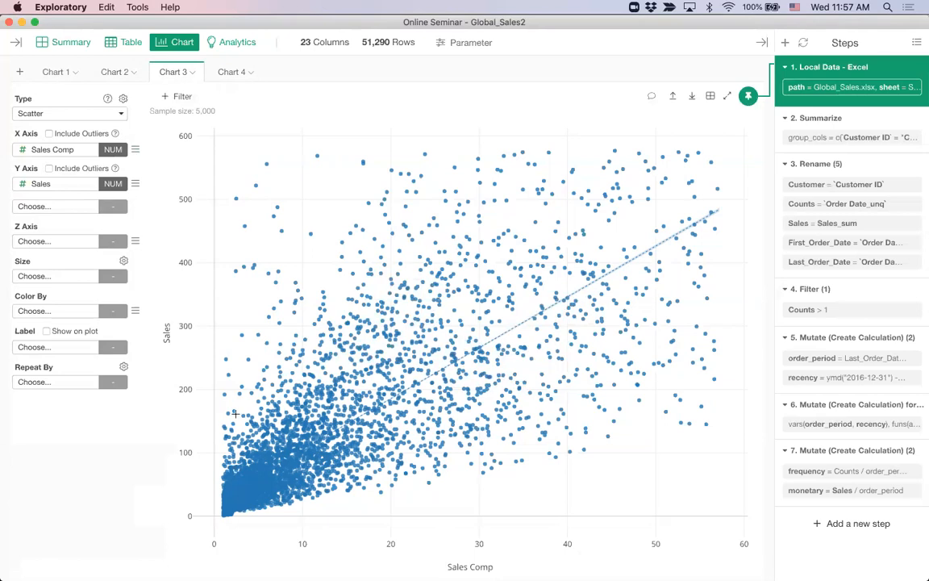
pyautogui.click(232, 72)
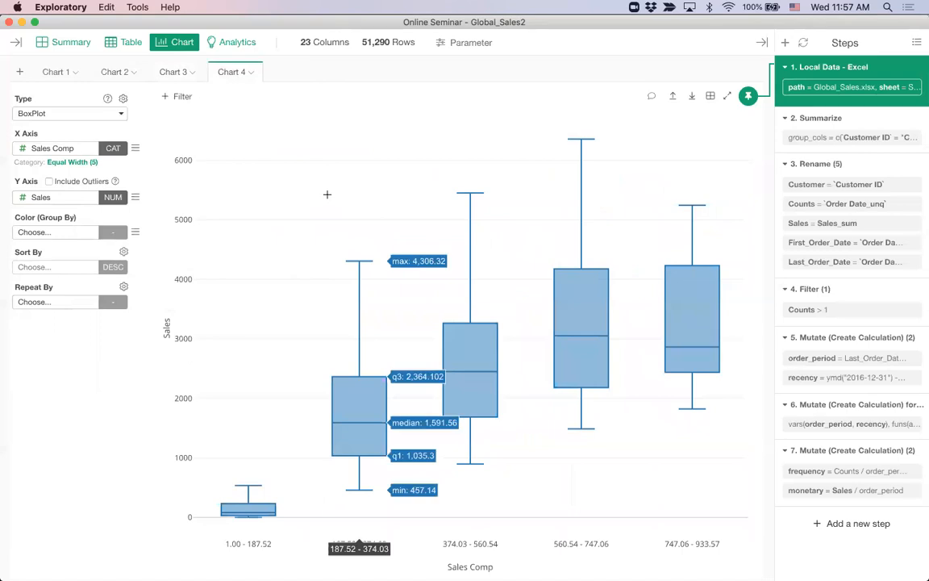
# Split Sales Comp into 10 equal-width bins in the Chart 4 box plot, then return to Chart 3
pyautogui.click(79, 161)
pyautogui.click(61, 233)
pyautogui.write('10')
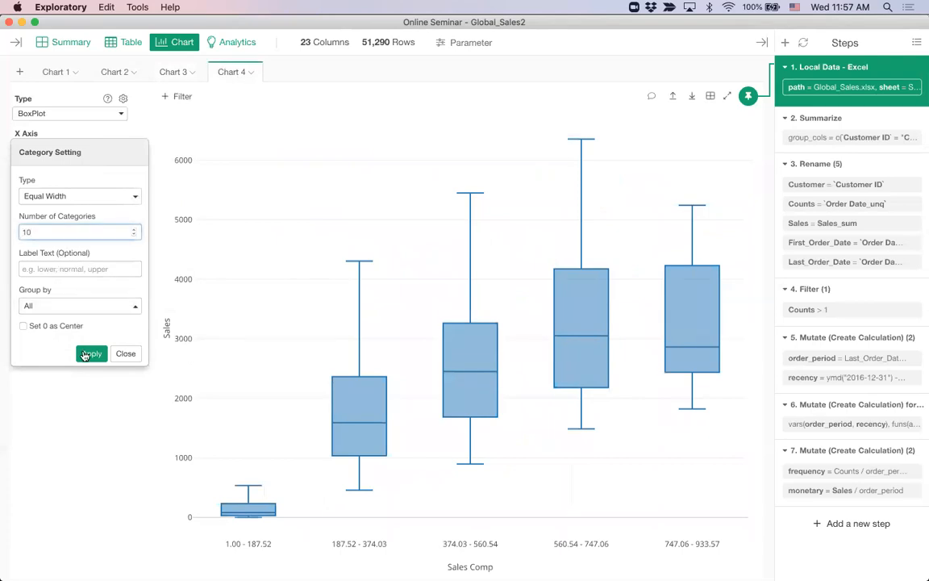
pyautogui.click(90, 357)
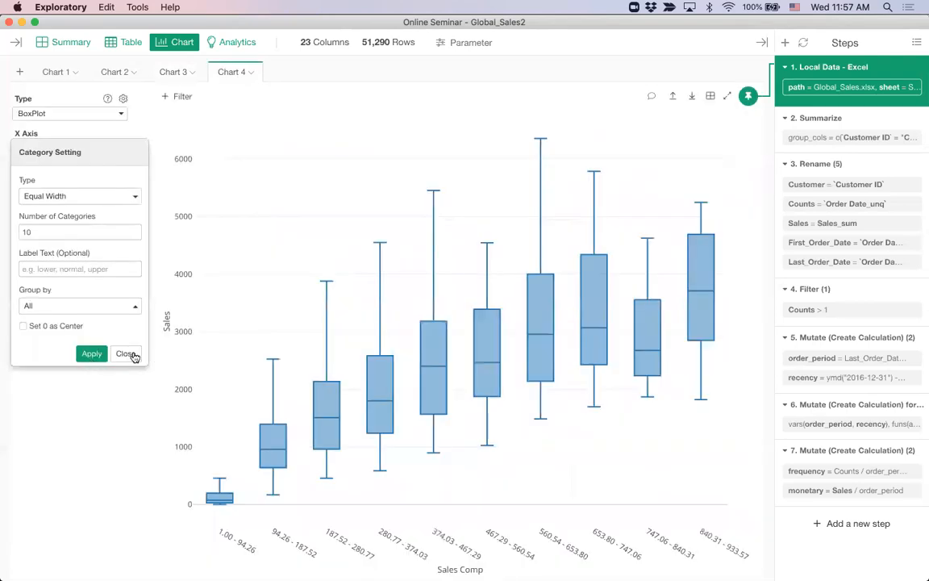
pyautogui.click(125, 353)
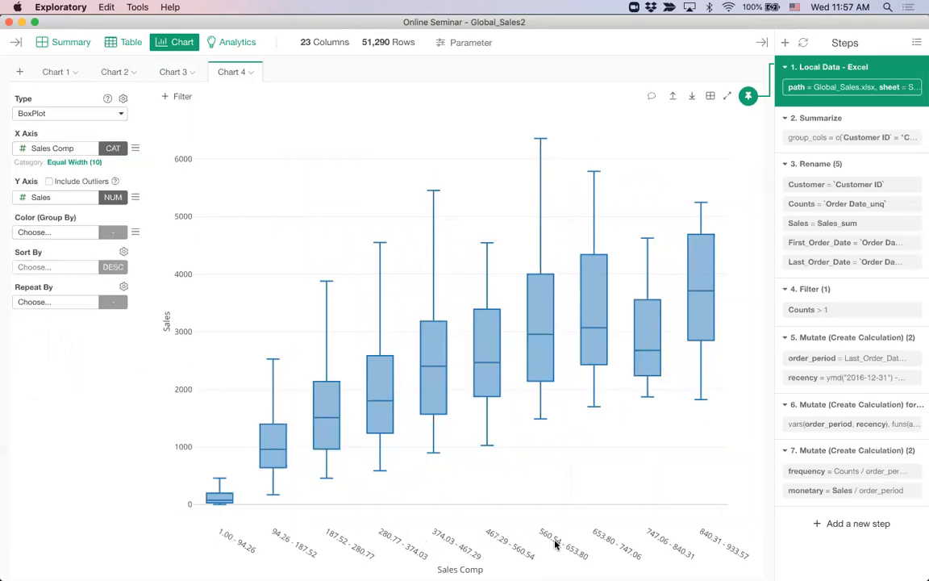
pyautogui.moveTo(432, 427)
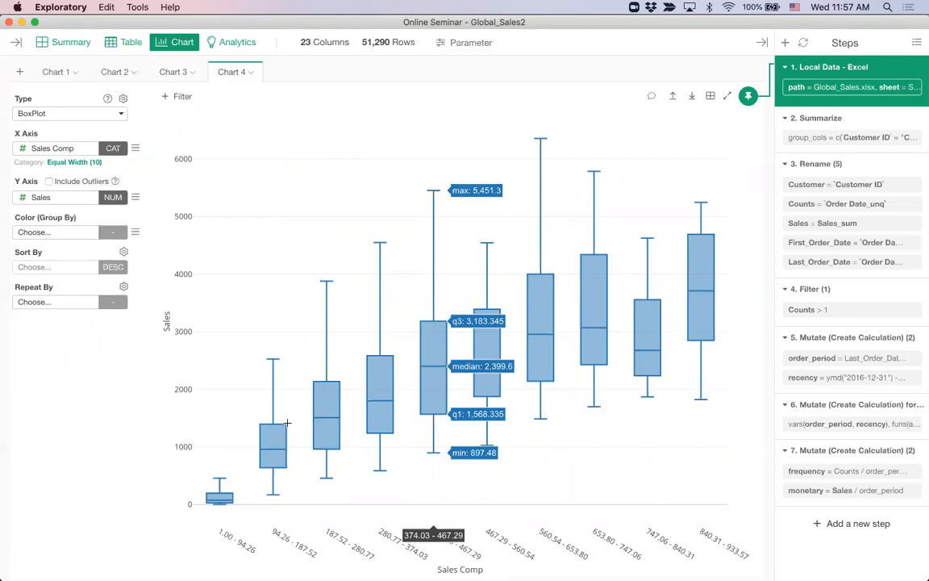
pyautogui.moveTo(224, 484)
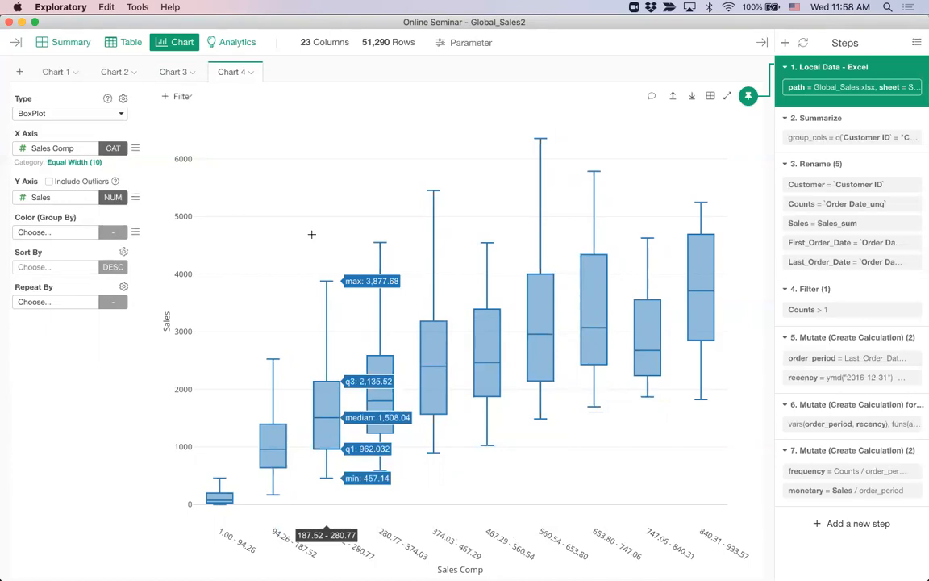
pyautogui.click(171, 76)
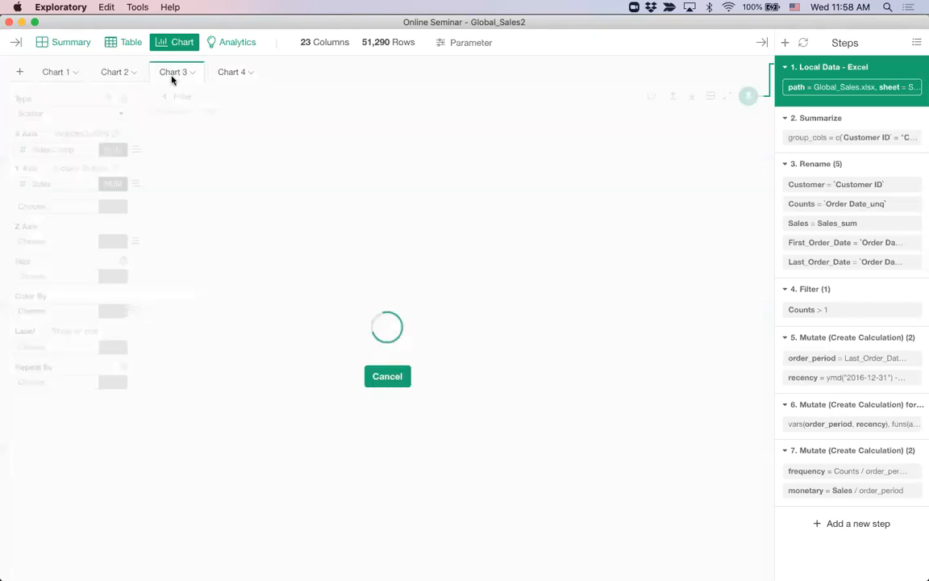
pyautogui.click(232, 72)
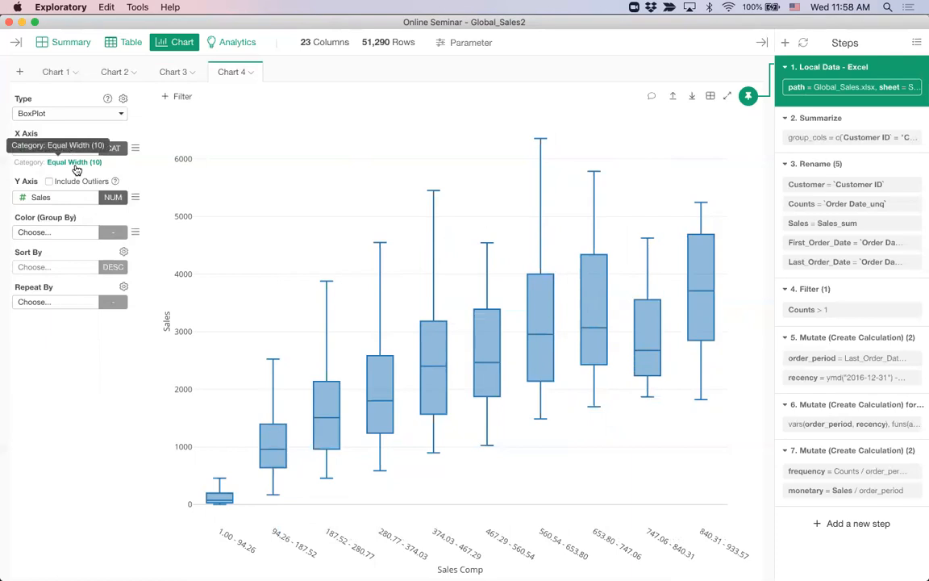
# Switch to the HR_Employee_Attrition3 data and add a new empty Chart 9
pyautogui.click(15, 43)
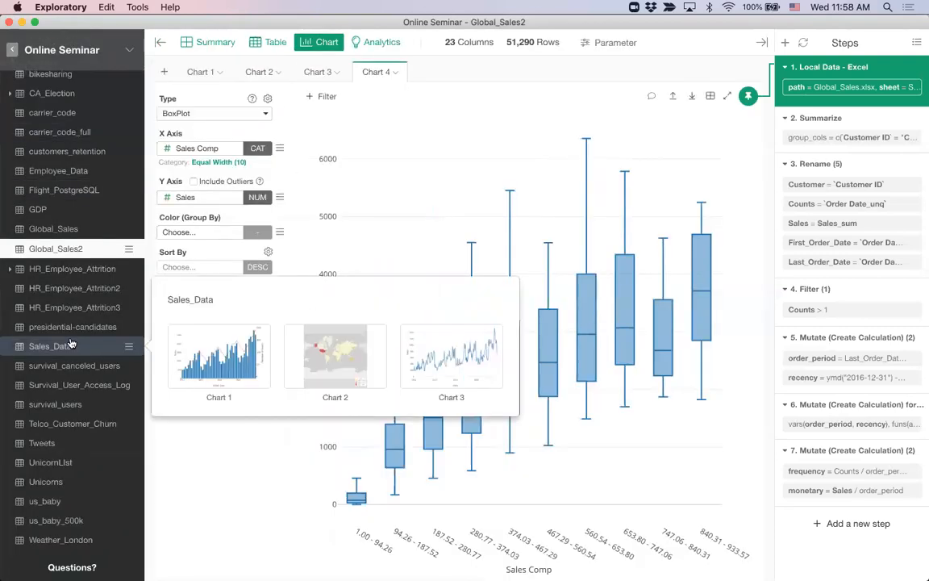
pyautogui.click(67, 313)
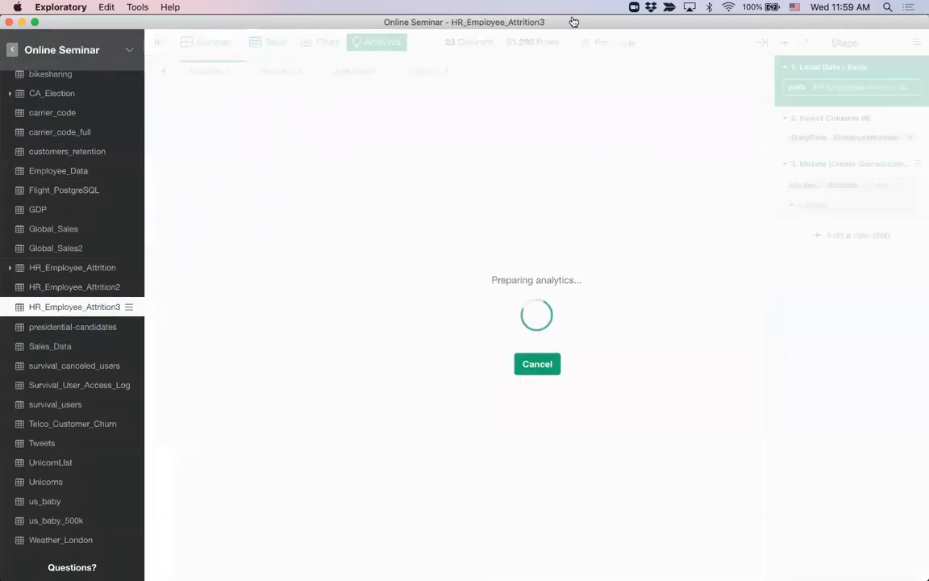
pyautogui.click(324, 42)
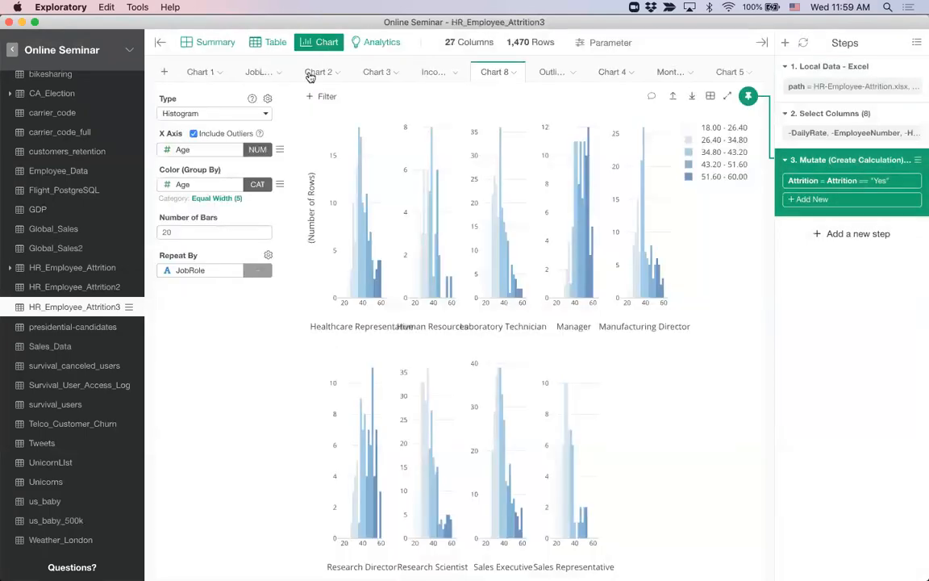
pyautogui.click(164, 72)
pyautogui.click(158, 44)
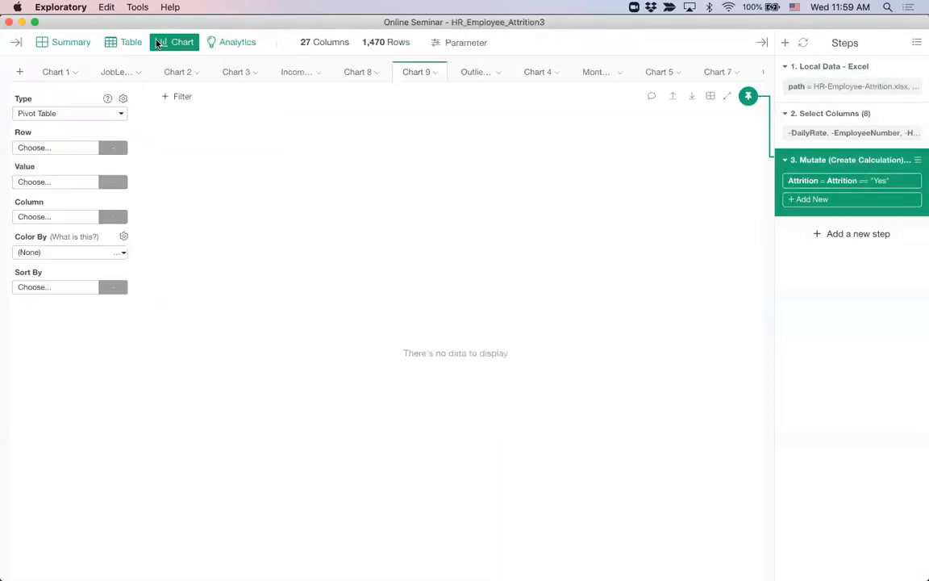
# Make Chart 9 a bar chart with JobRole on the X axis
pyautogui.click(58, 114)
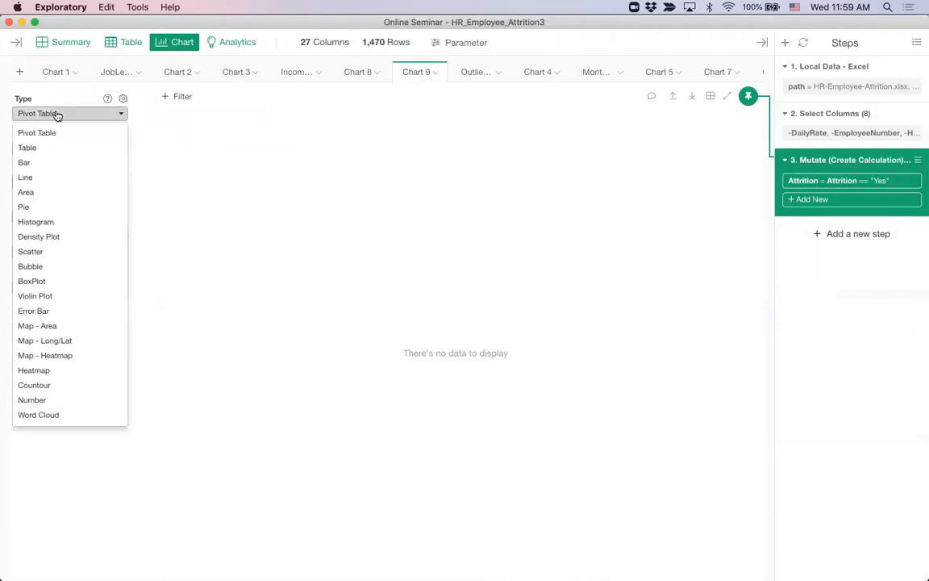
pyautogui.click(67, 166)
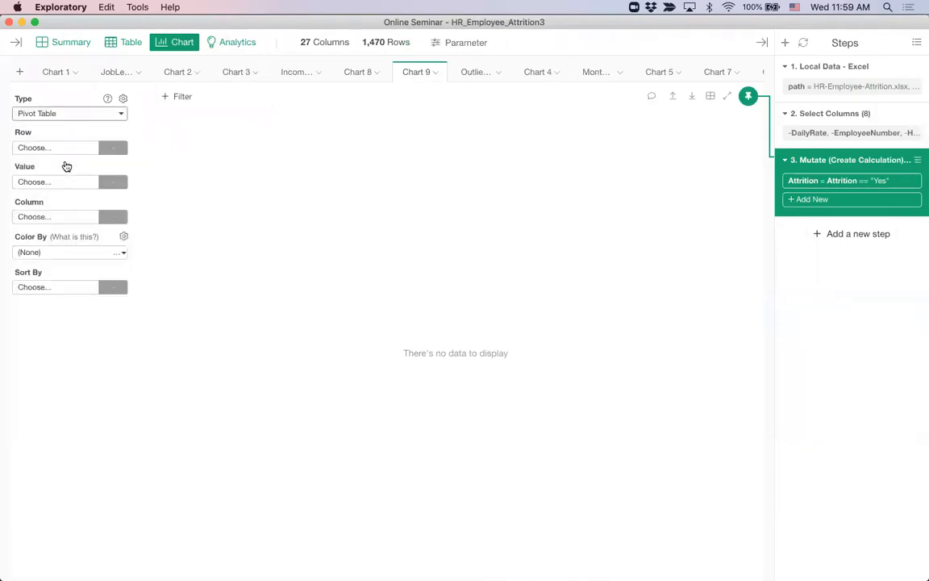
pyautogui.click(51, 147)
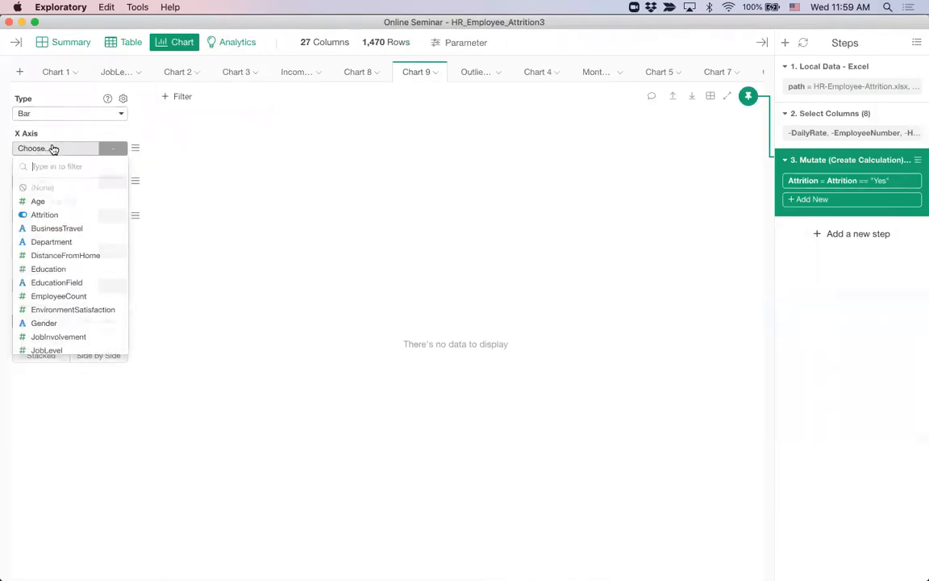
pyautogui.scroll(-3, 66, 258)
pyautogui.click(68, 282)
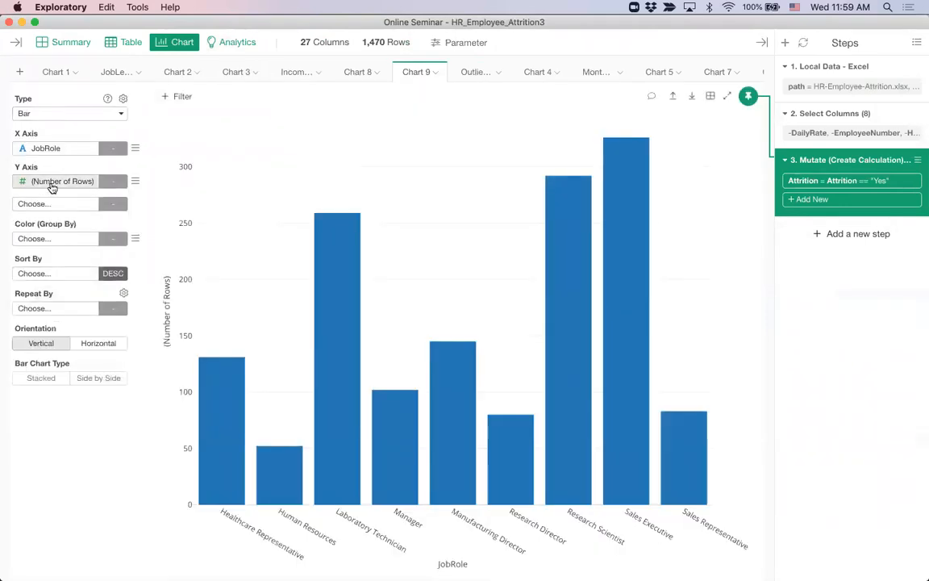
# Keep the Y axis as row count and colour the bars by MonthlyIncome
pyautogui.click(52, 184)
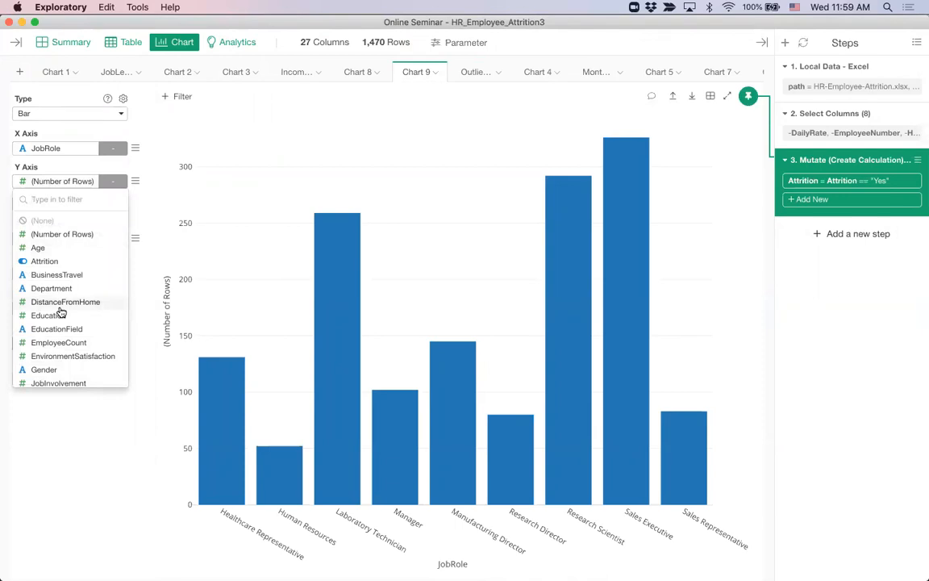
pyautogui.click(49, 182)
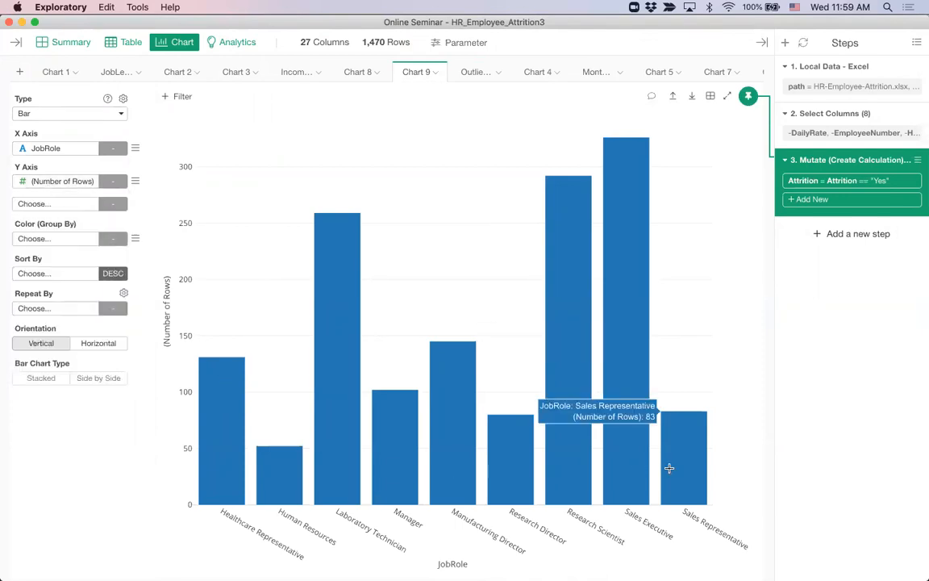
pyautogui.click(45, 241)
pyautogui.scroll(-4, 63, 403)
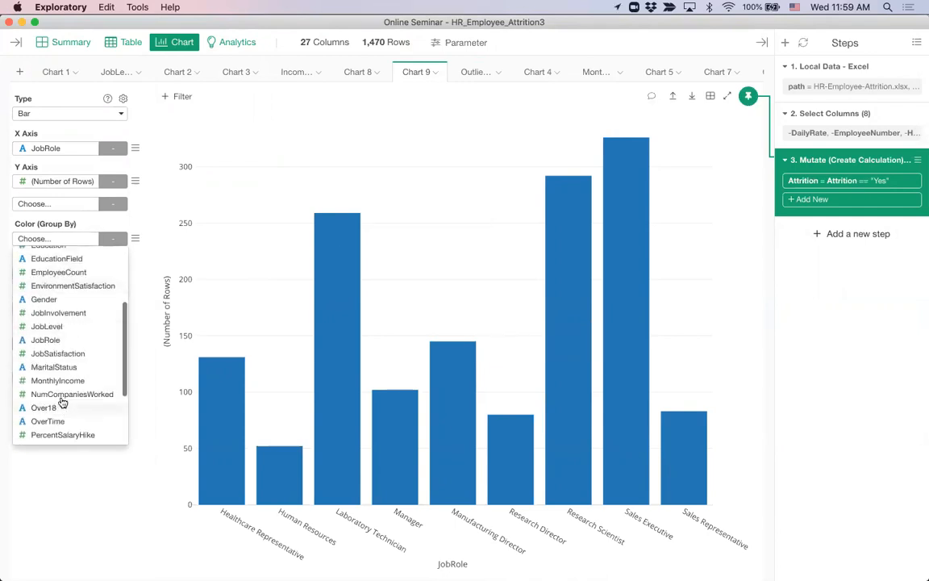
pyautogui.click(58, 380)
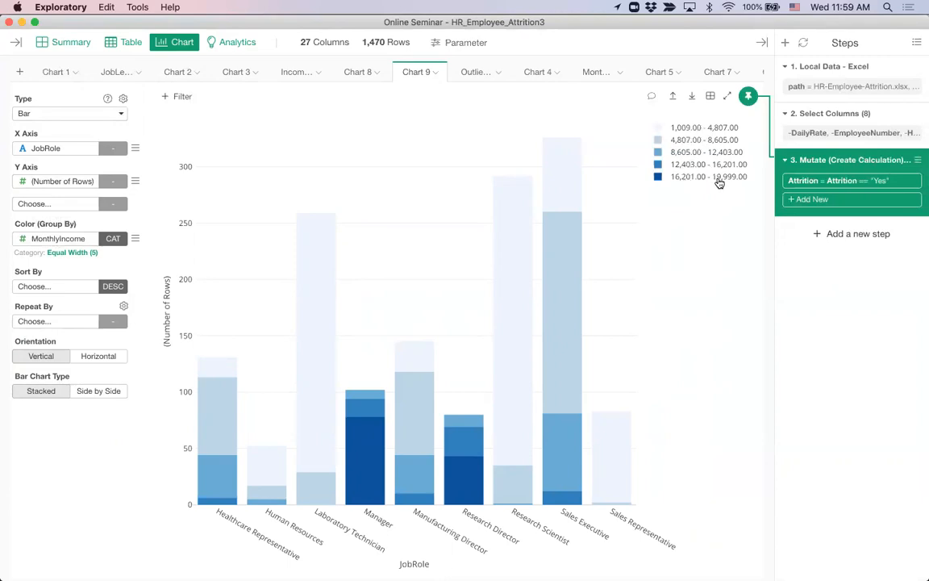
# Leave the MonthlyIncome data type unchanged and open its Equal Width (5) colour settings
pyautogui.click(112, 240)
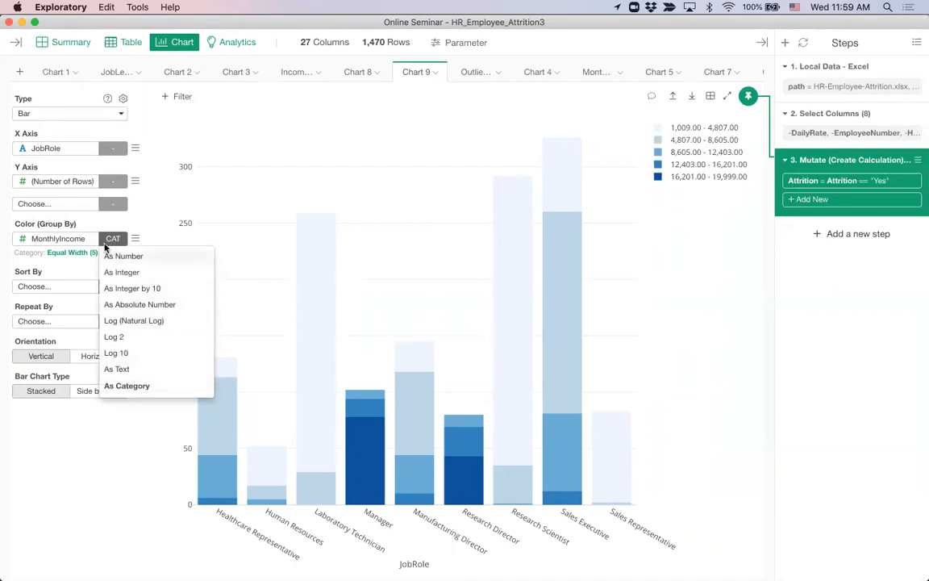
pyautogui.click(113, 240)
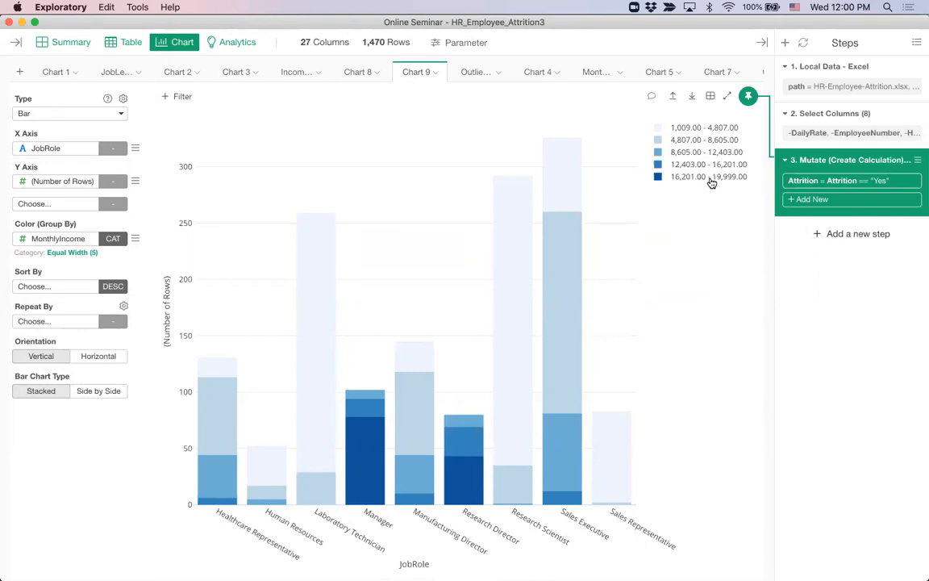
pyautogui.click(77, 253)
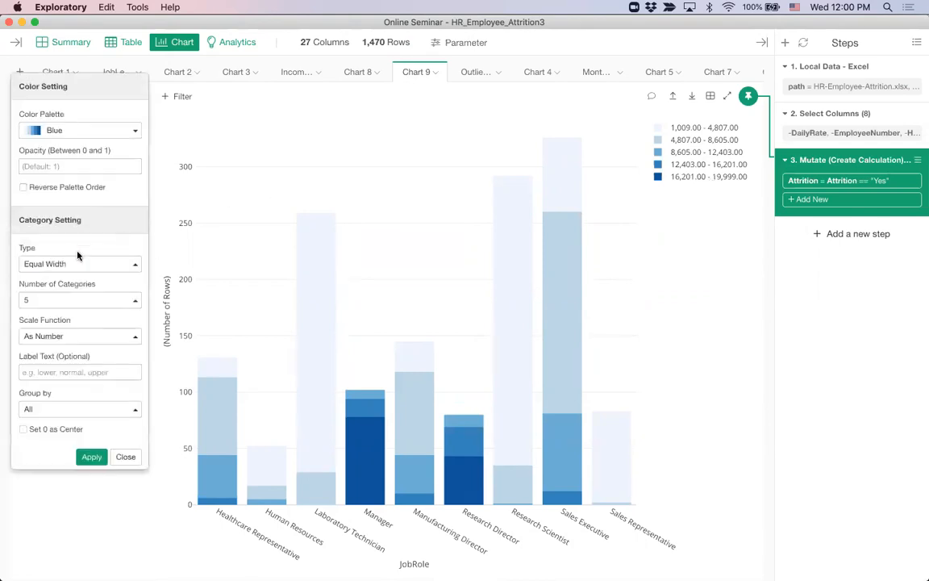
# Categorise MonthlyIncome as Standard Deviation outliers, grouped by X axis (per job role)
pyautogui.click(67, 265)
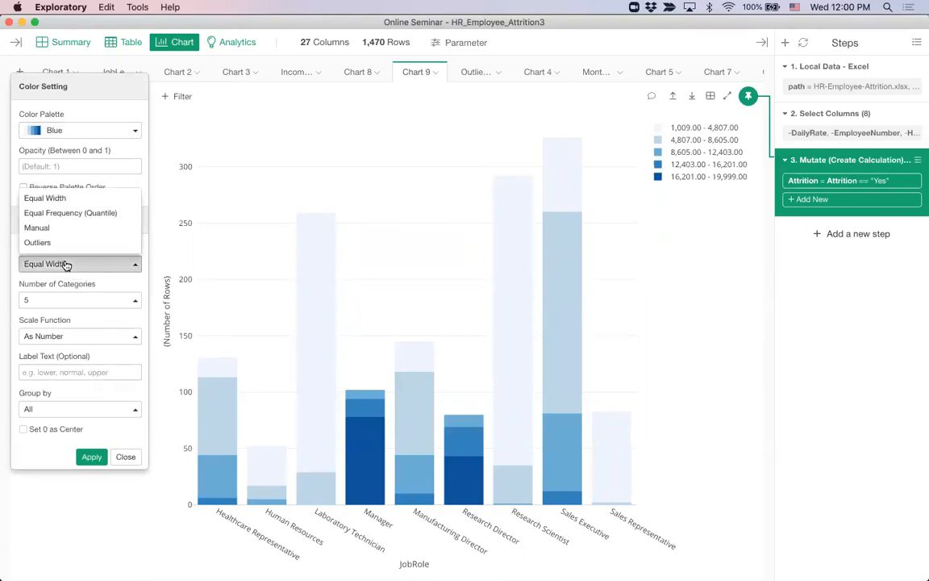
pyautogui.click(74, 243)
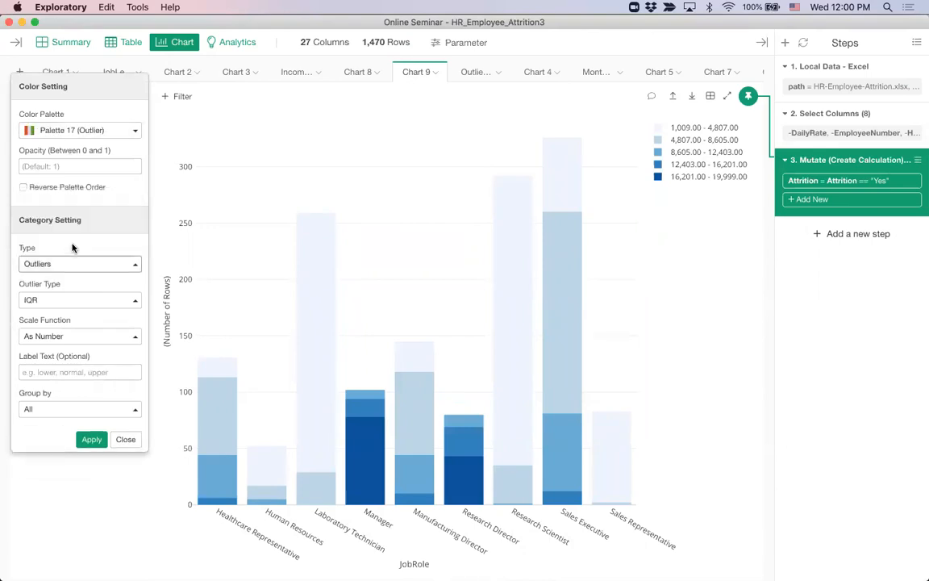
pyautogui.click(62, 300)
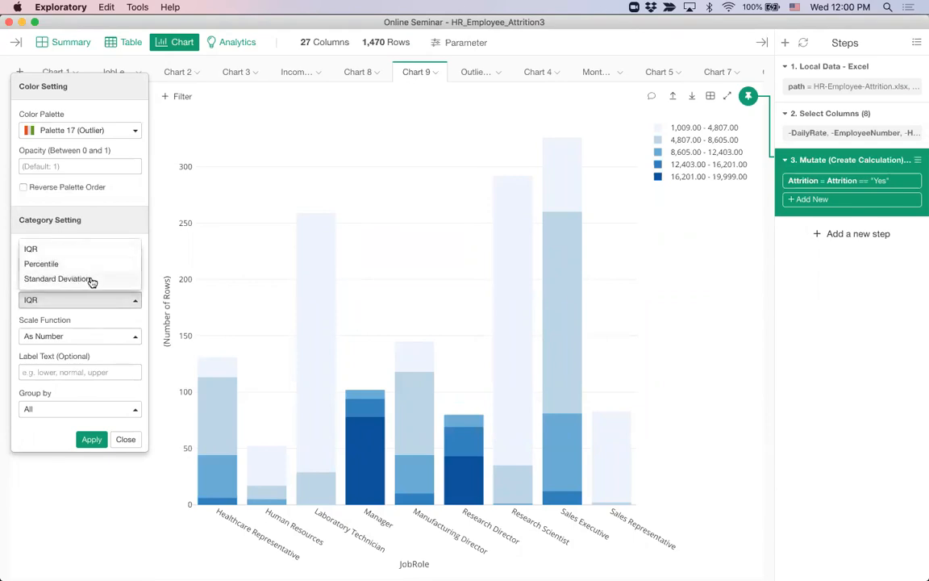
pyautogui.click(91, 280)
pyautogui.click(69, 335)
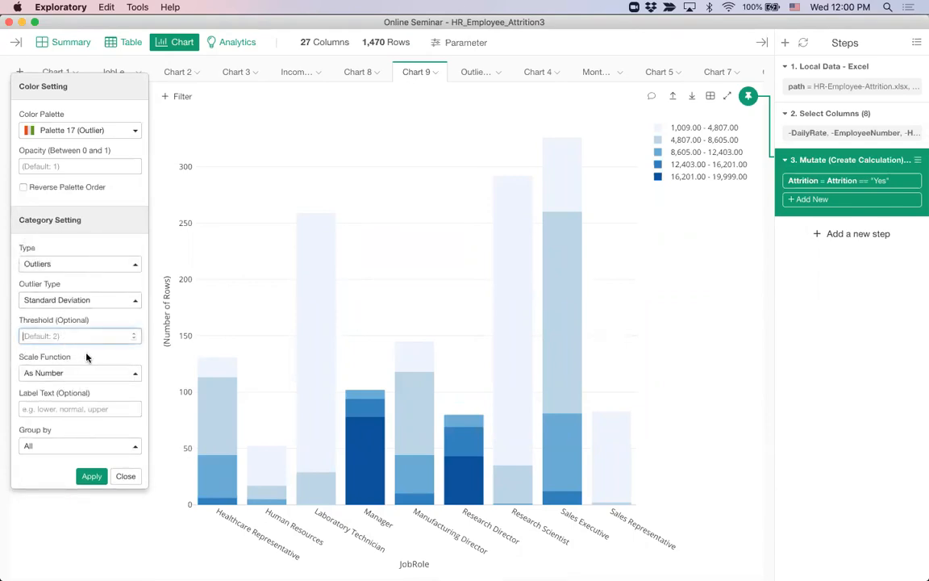
pyautogui.click(92, 478)
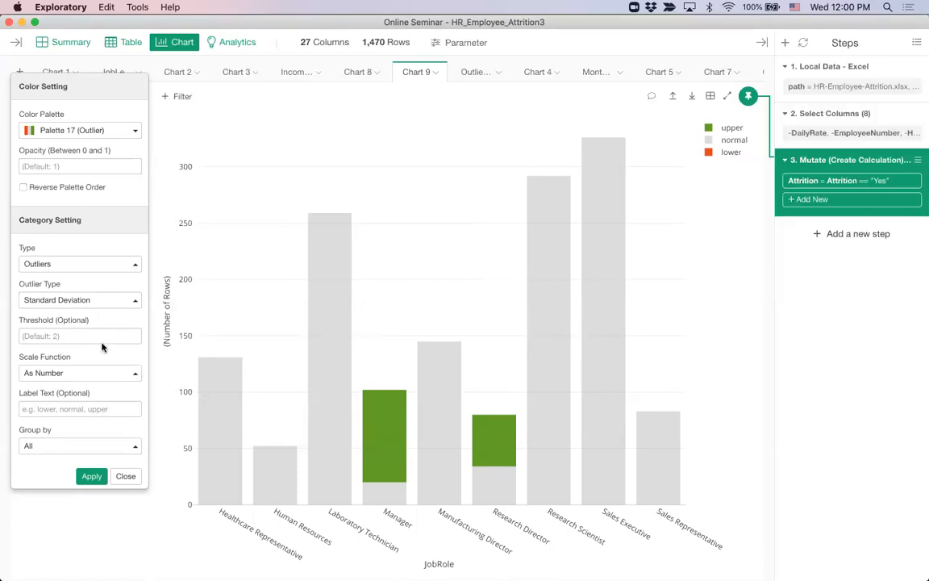
pyautogui.click(66, 452)
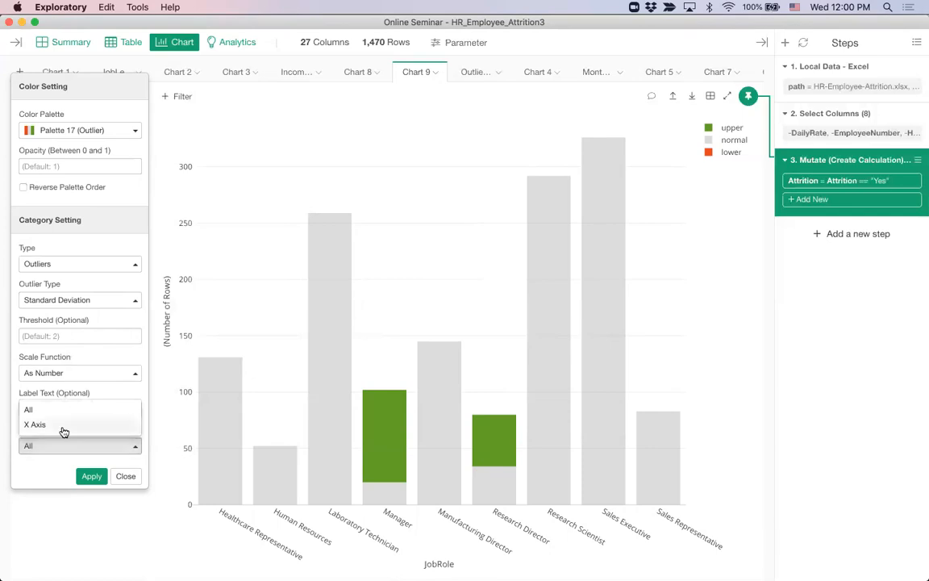
pyautogui.click(60, 424)
pyautogui.click(85, 479)
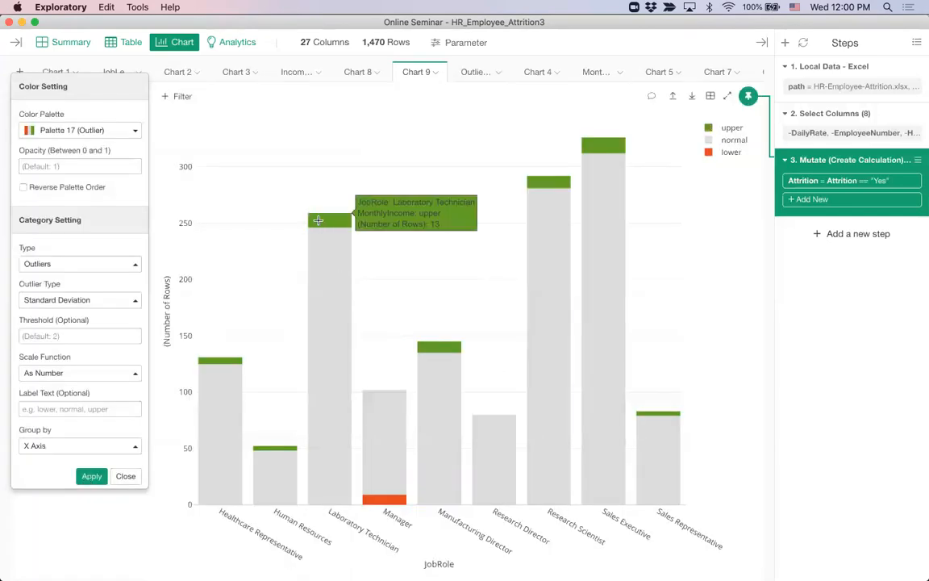
# Inspect the detail rows for Manager's 9 lower-income outliers
pyautogui.moveTo(333, 335)
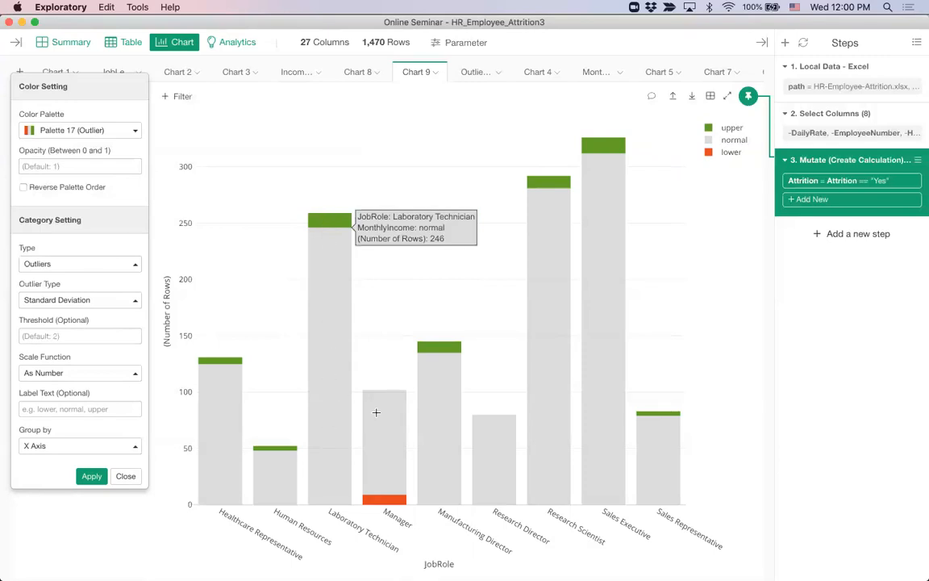
pyautogui.moveTo(320, 221)
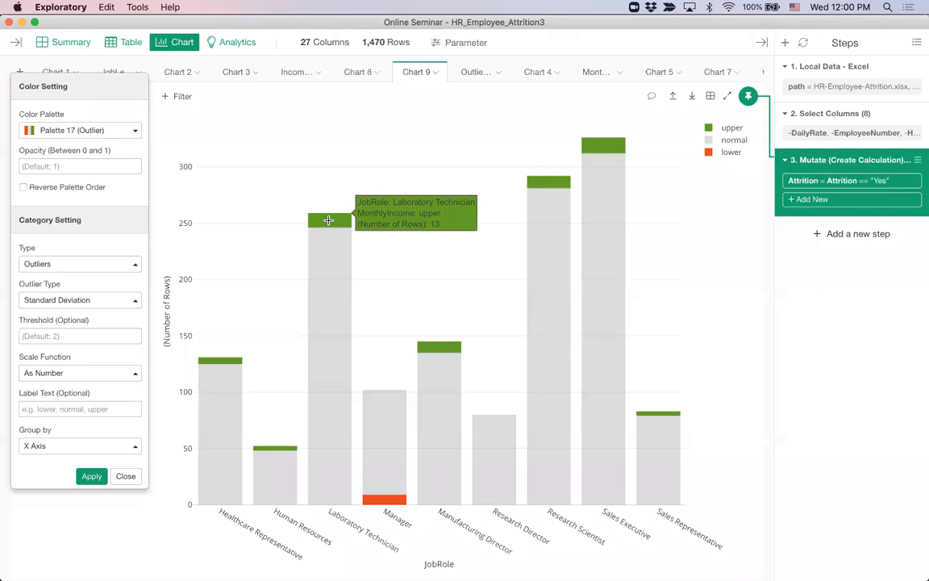
pyautogui.moveTo(386, 500)
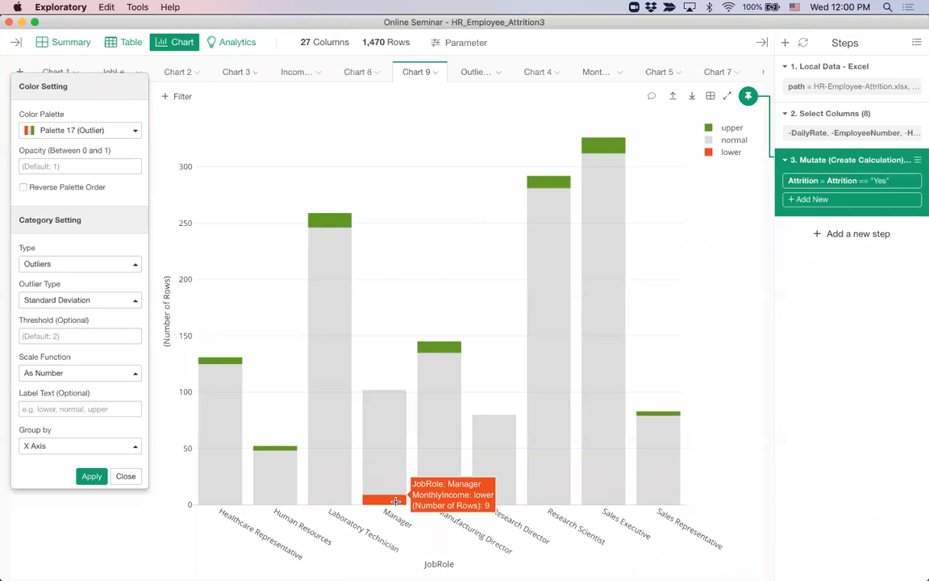
pyautogui.click(395, 501)
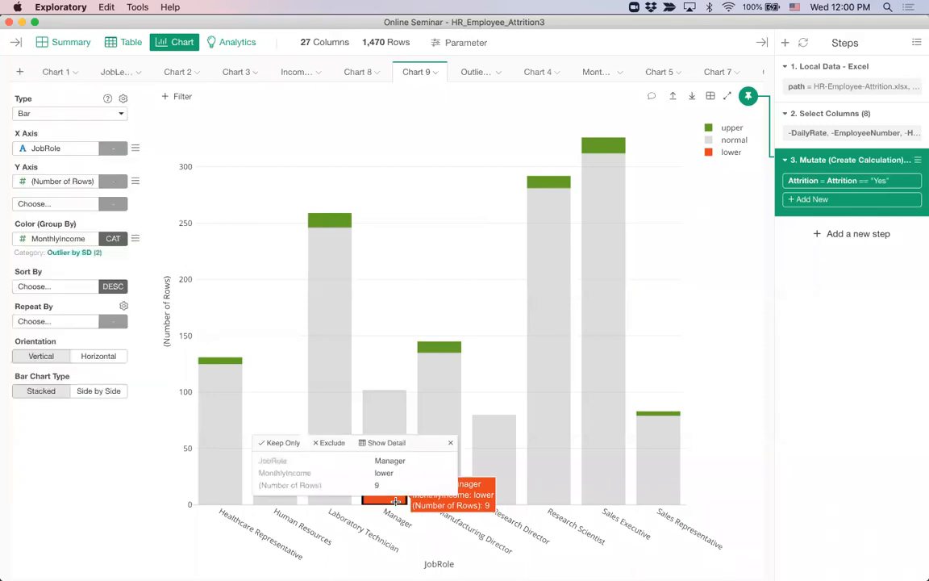
pyautogui.click(387, 443)
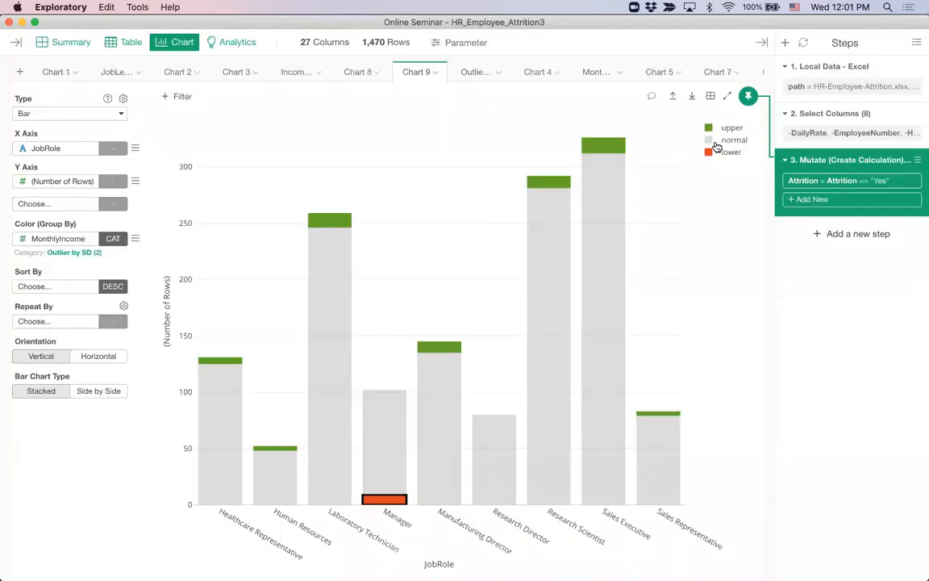
pyautogui.click(724, 138)
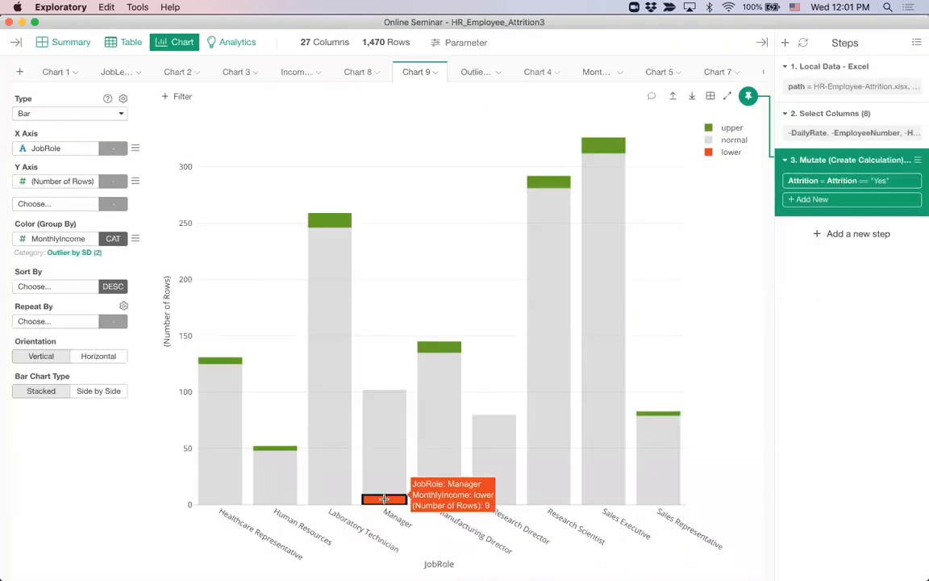